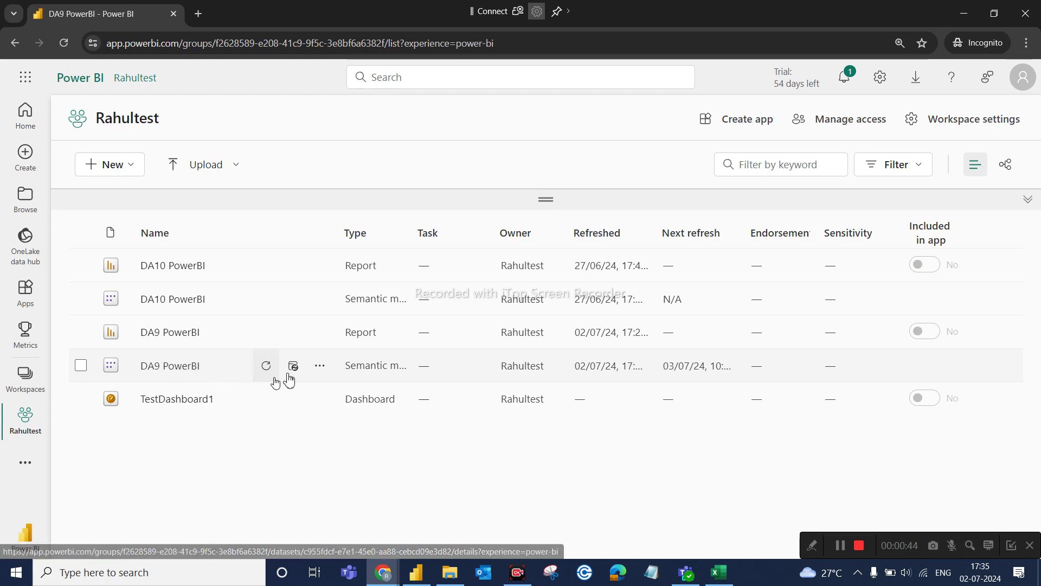
Open the DA9 PowerBI model's row-level security and test the report as the Access role.
left_click(320, 367)
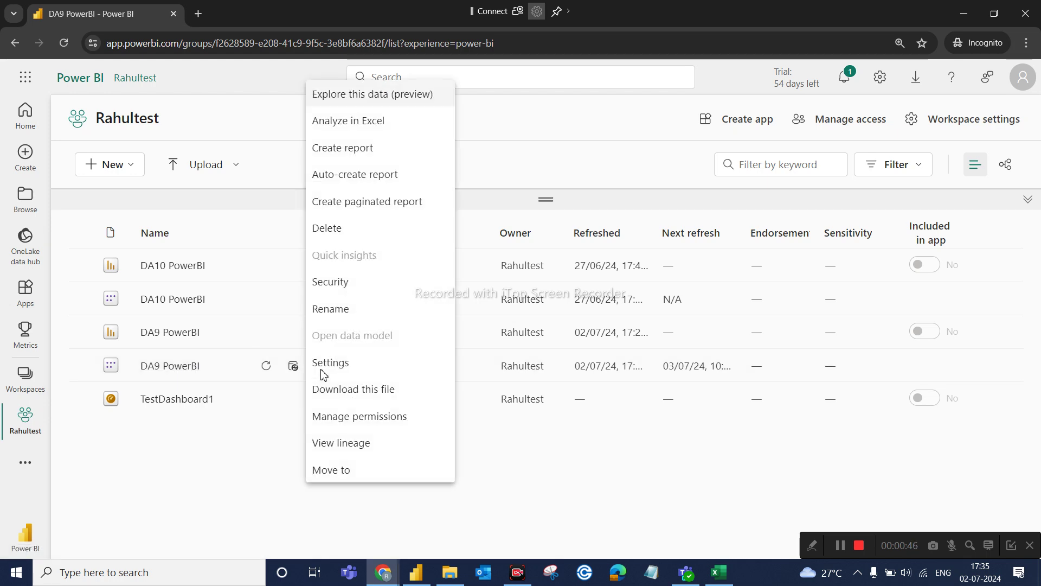
left_click(339, 282)
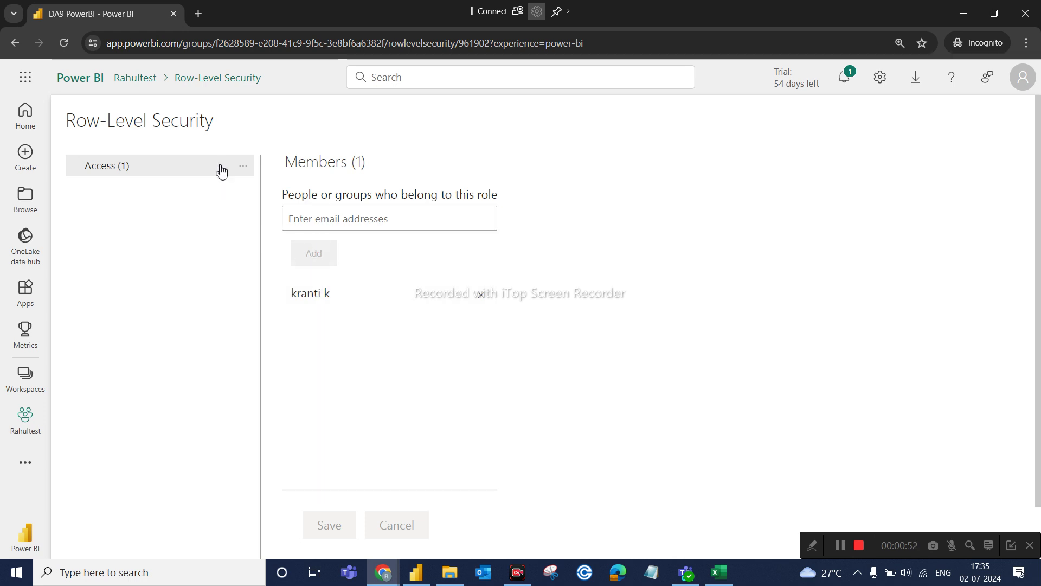
left_click(242, 167)
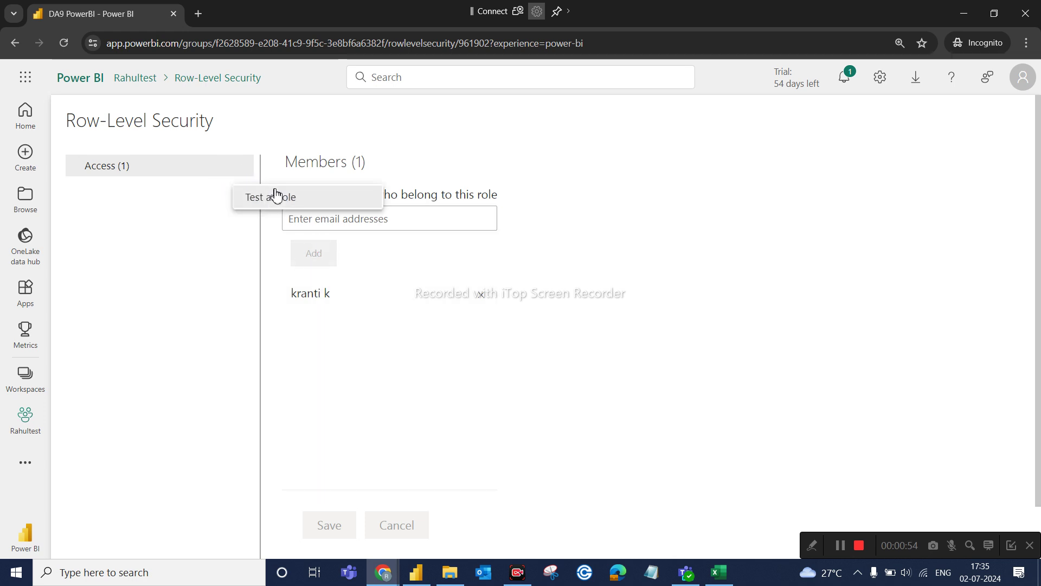
left_click(276, 194)
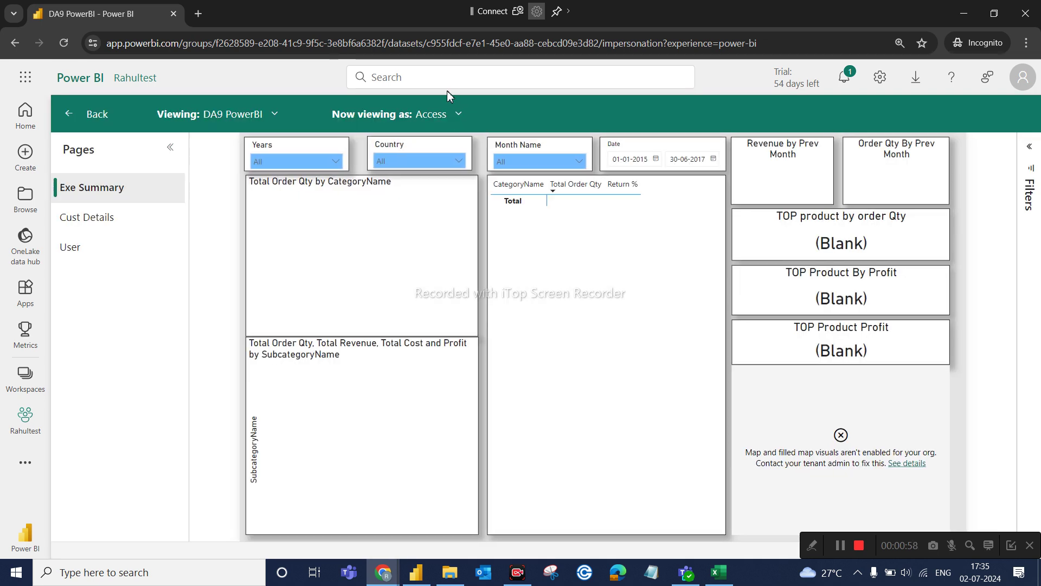
View the report as the Access role's member, found by searching the person's name.
left_click(459, 114)
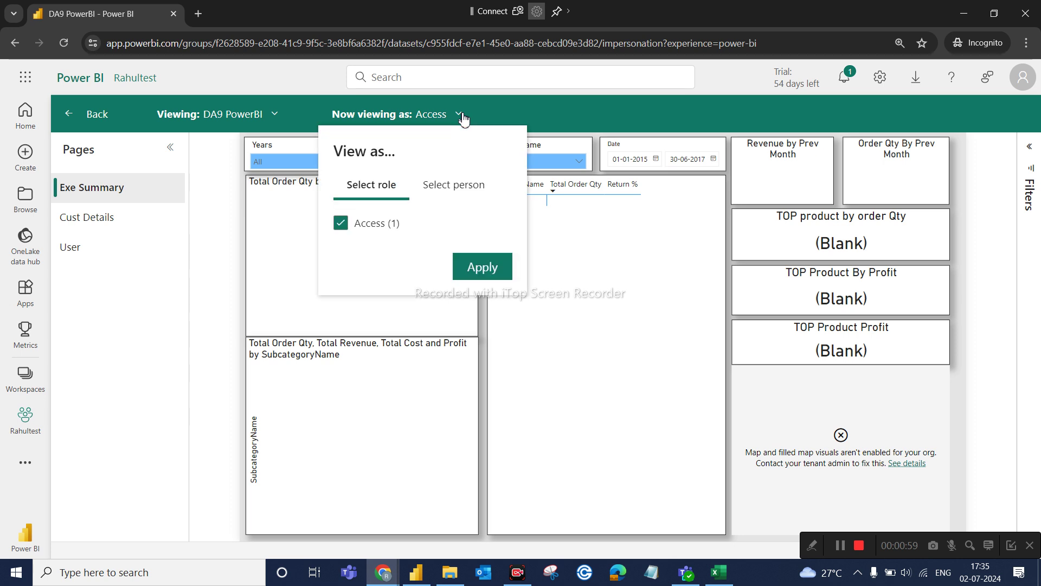
left_click(449, 196)
left_click(431, 228)
type("k")
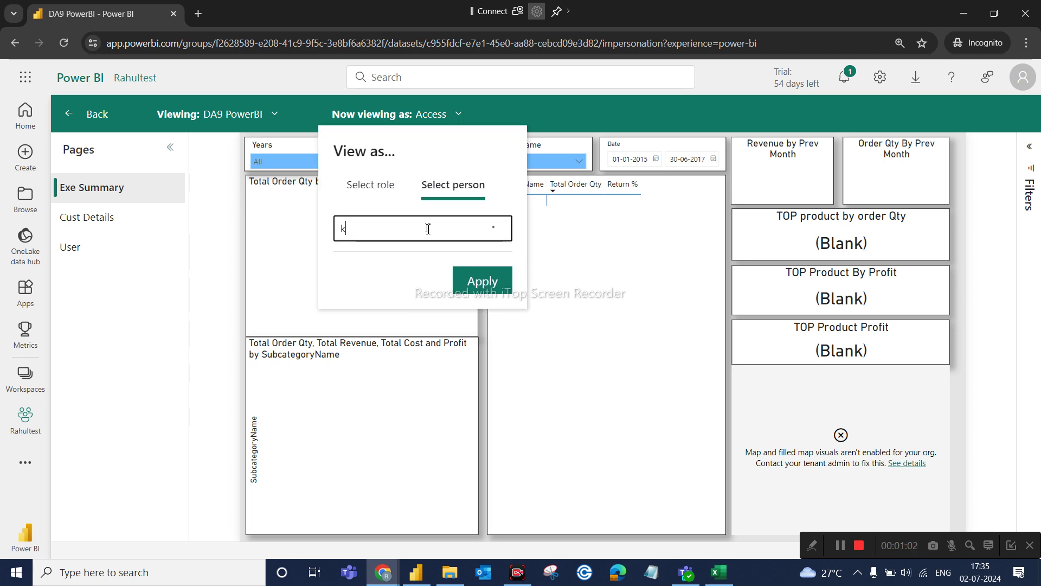
type("ra")
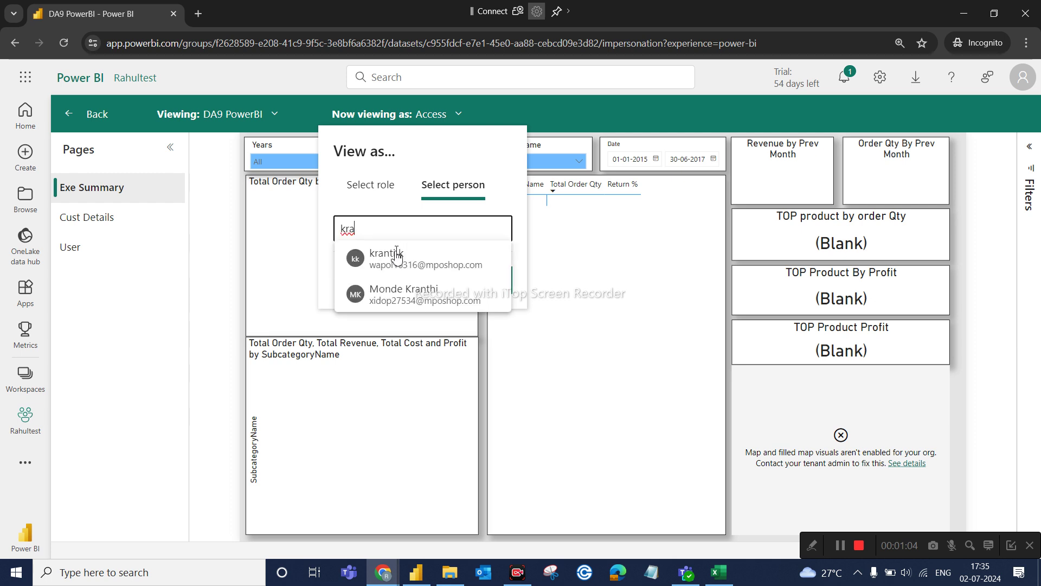
left_click(392, 260)
left_click(478, 483)
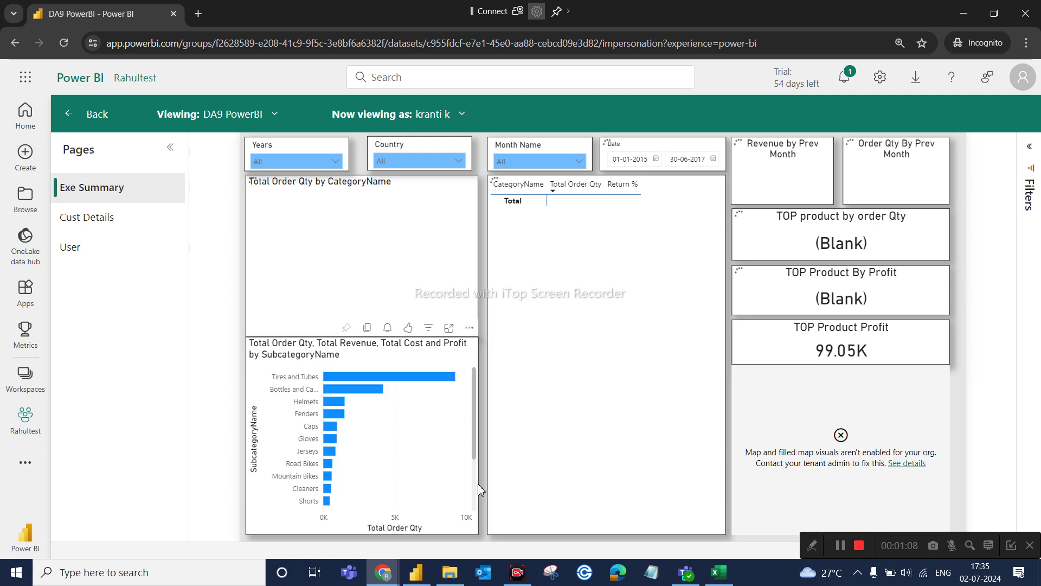
Confirm the Country slicer offers only Canada, then bring up the Access Sheer DA9.xlsx workbook.
left_click(456, 163)
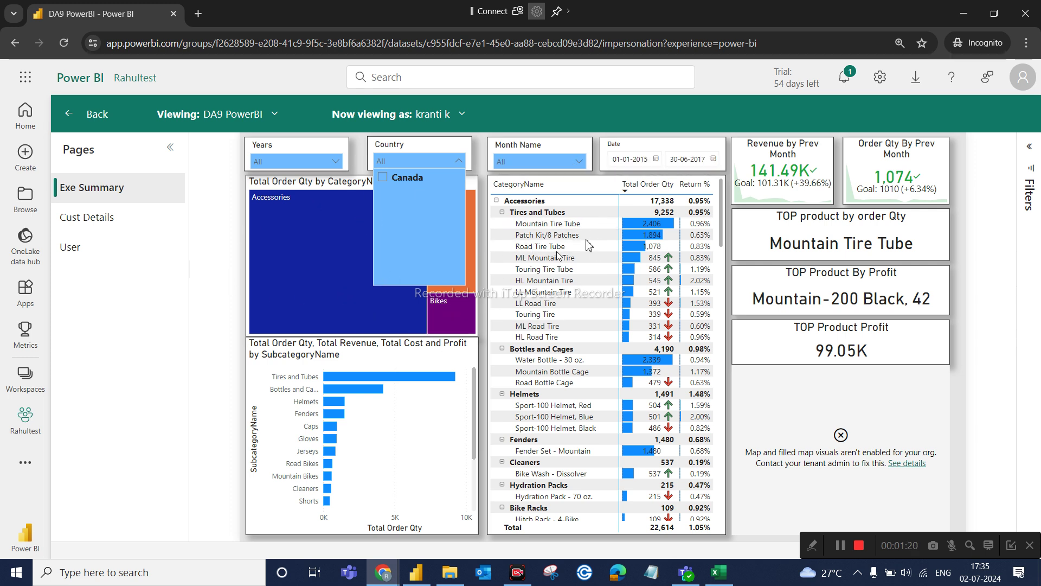
left_click(234, 276)
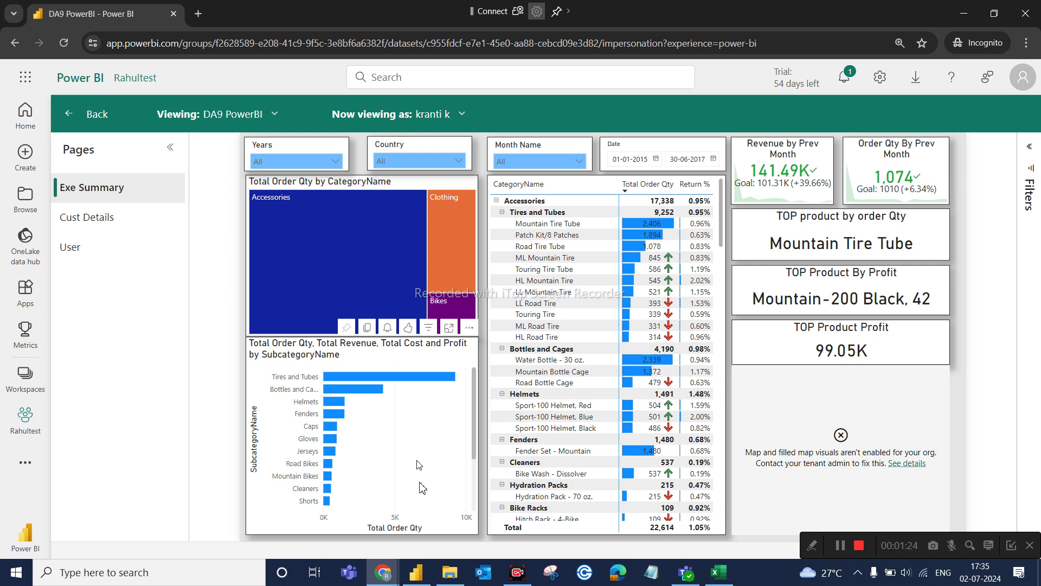
left_click(718, 572)
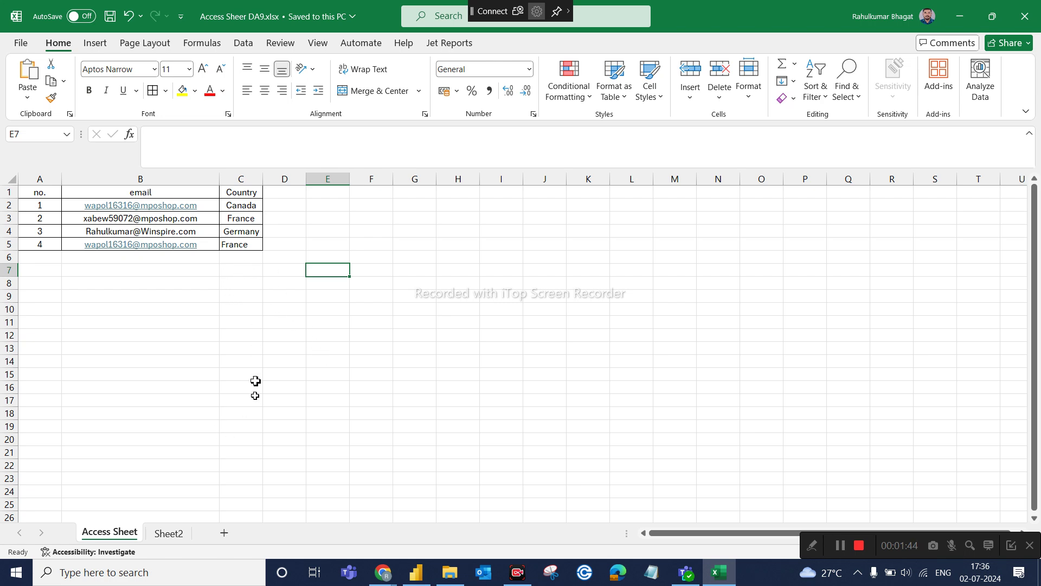
Check cell C2 (Canada) in the Access Sheet, then return to the Power BI Desktop report.
left_click(233, 206)
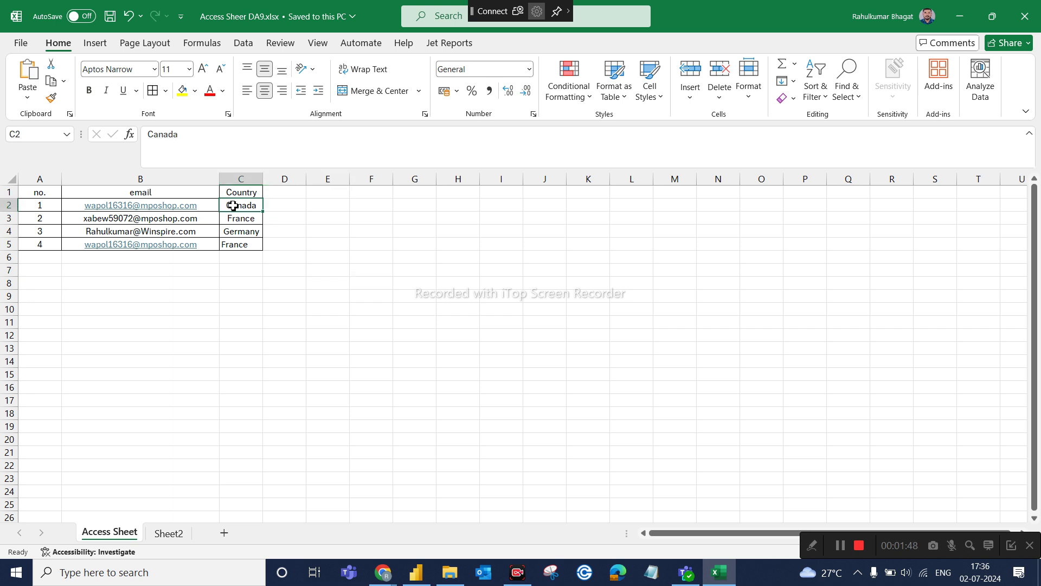
left_click(415, 575)
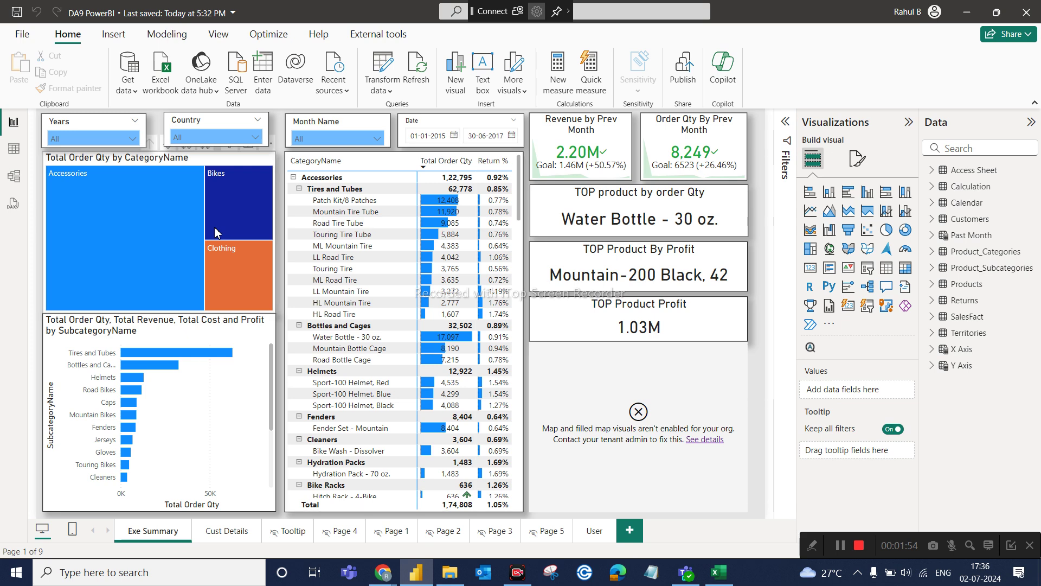
Refresh the data so the Access Sheet table gains its fourth row, France, then switch to the Meet call.
left_click(13, 149)
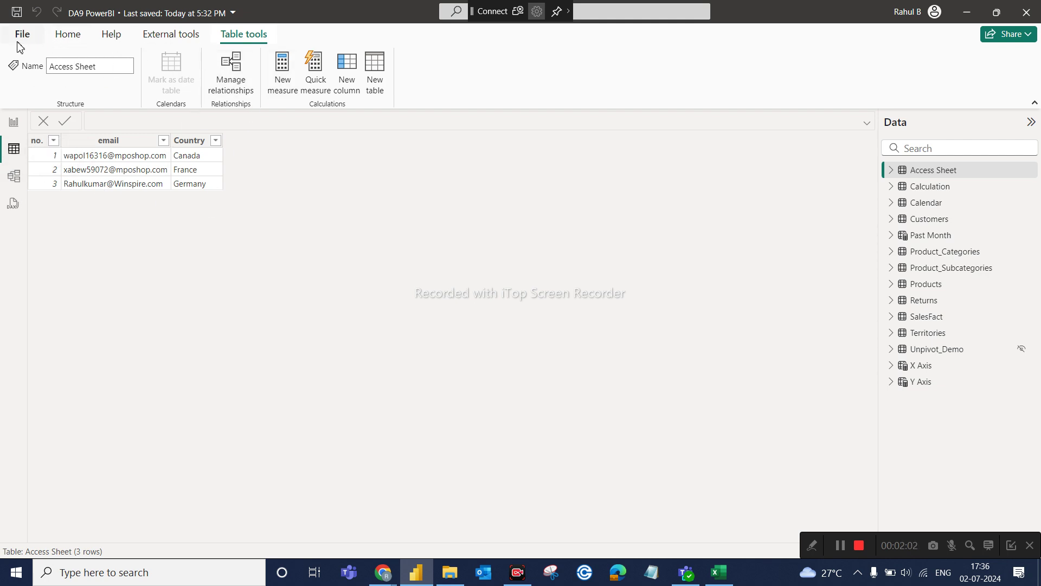
left_click(15, 125)
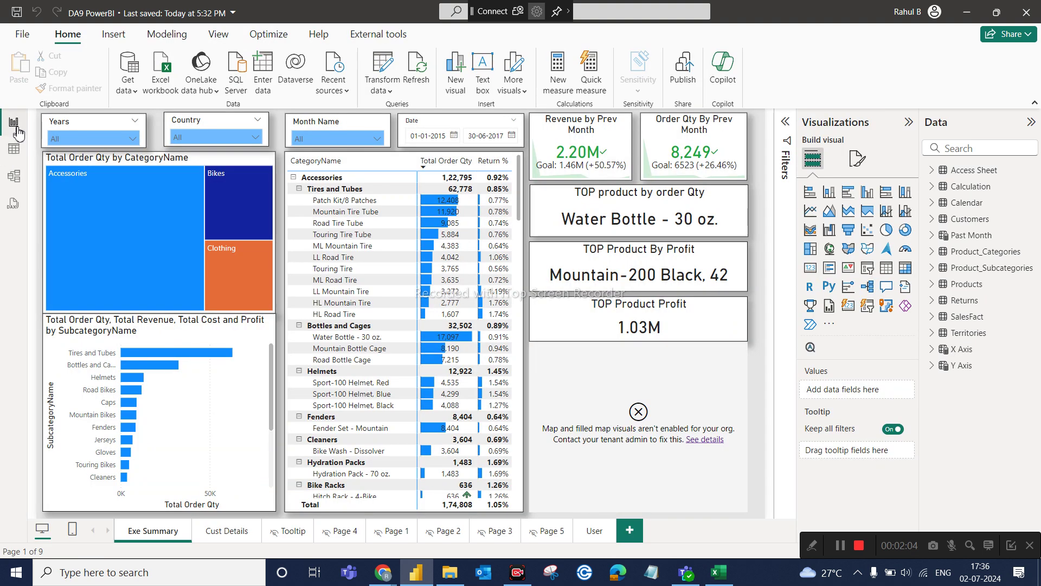
left_click(425, 67)
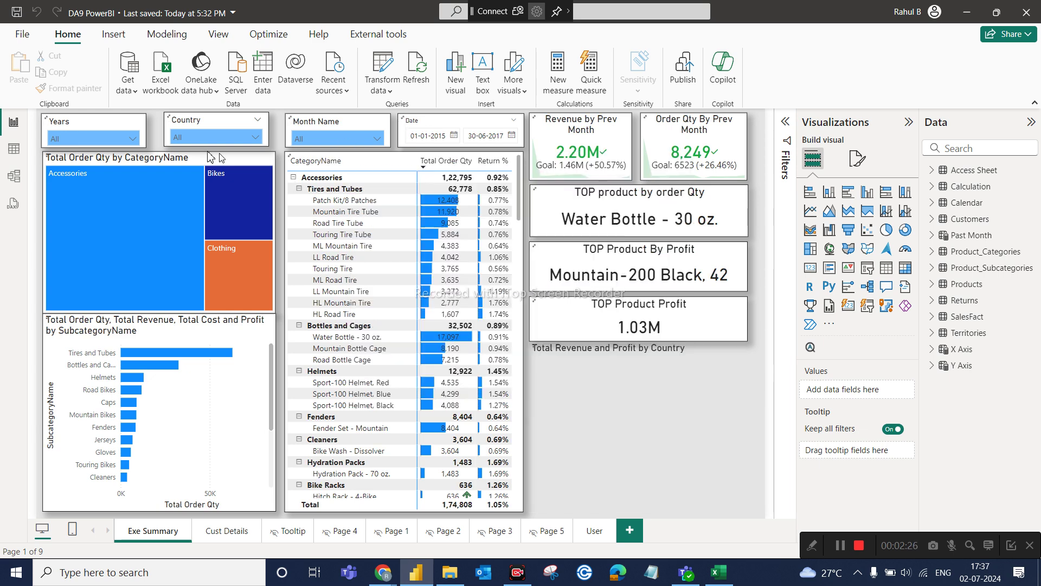
left_click(14, 154)
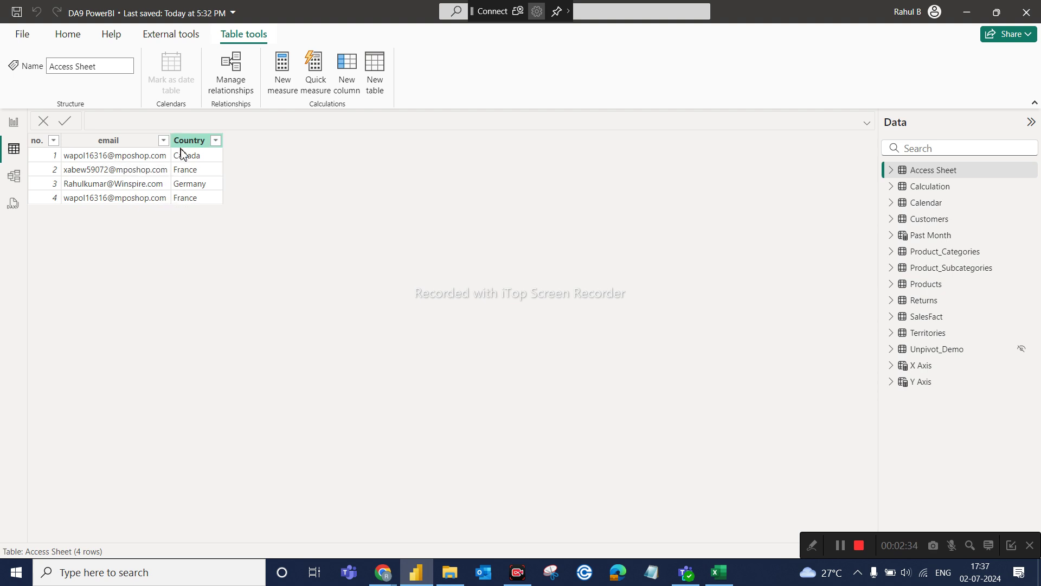
left_click(16, 122)
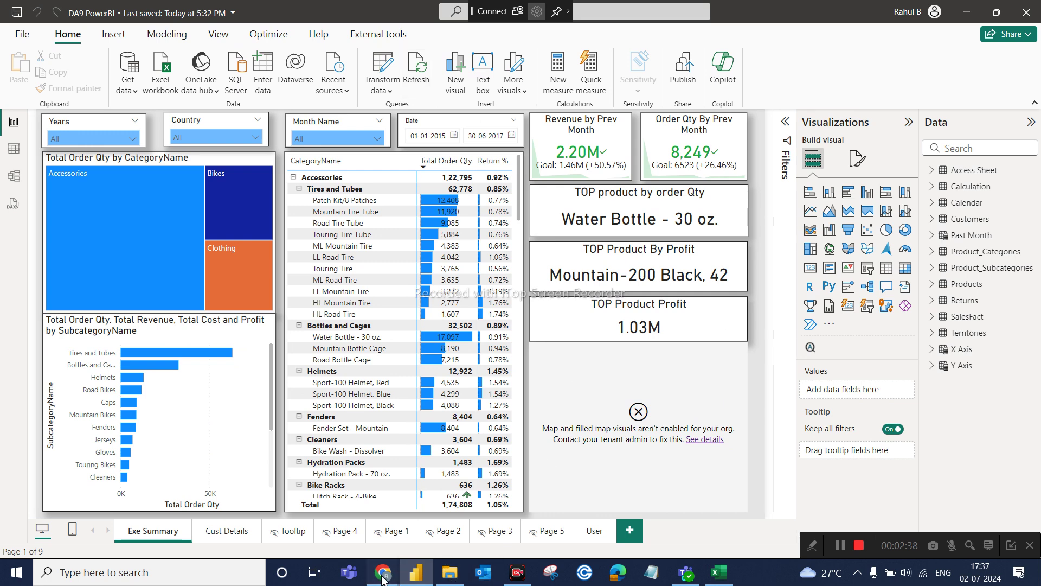
mouse_move(383, 574)
left_click(255, 521)
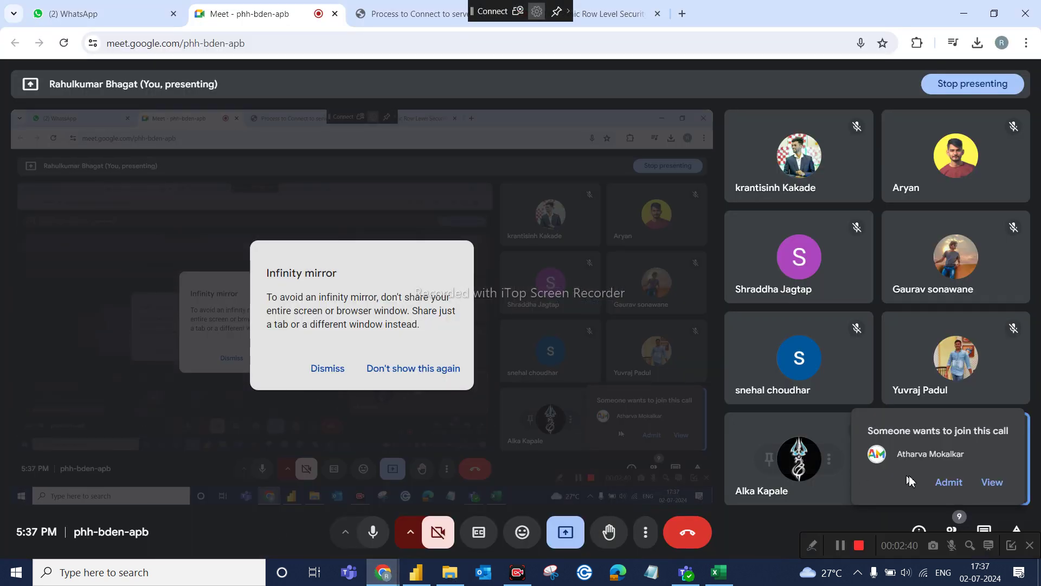
Admit the waiting participant to the Meet call and go back to Power BI Desktop.
left_click(948, 482)
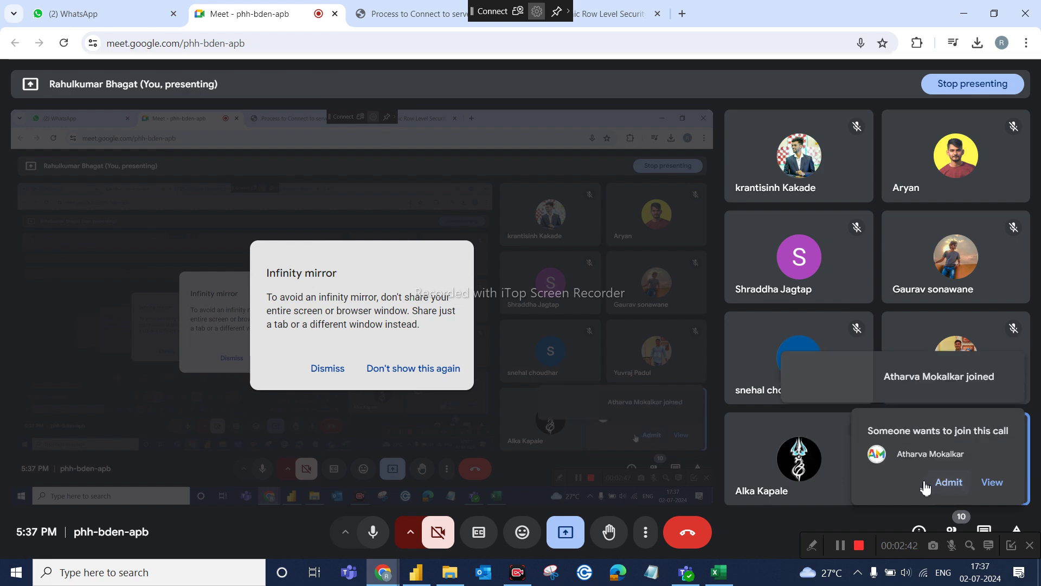
left_click(415, 574)
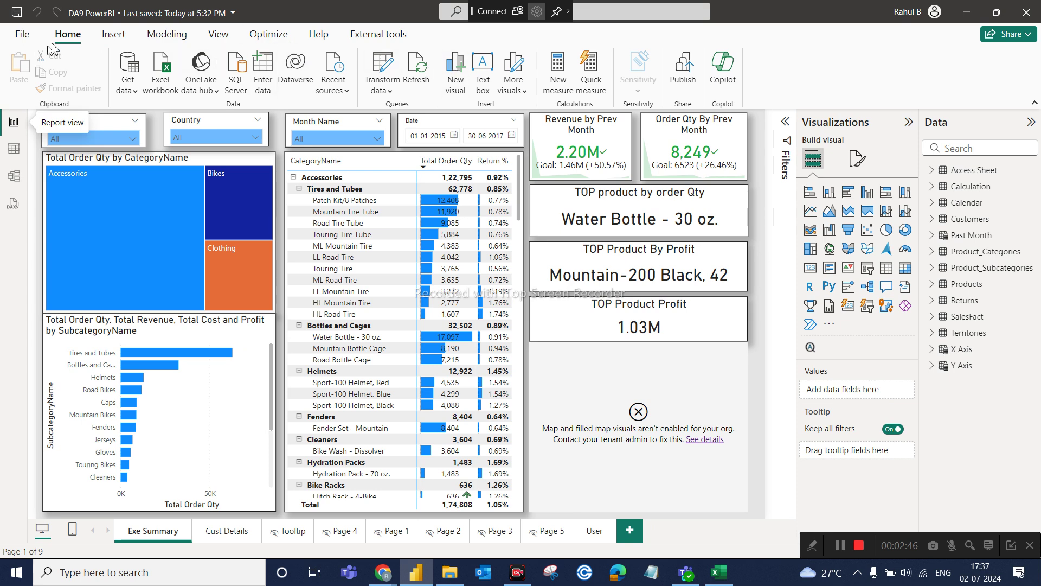
Publish DA9 PowerBI.pbix to the Rahultest workspace, replacing the existing semantic model.
left_click(682, 81)
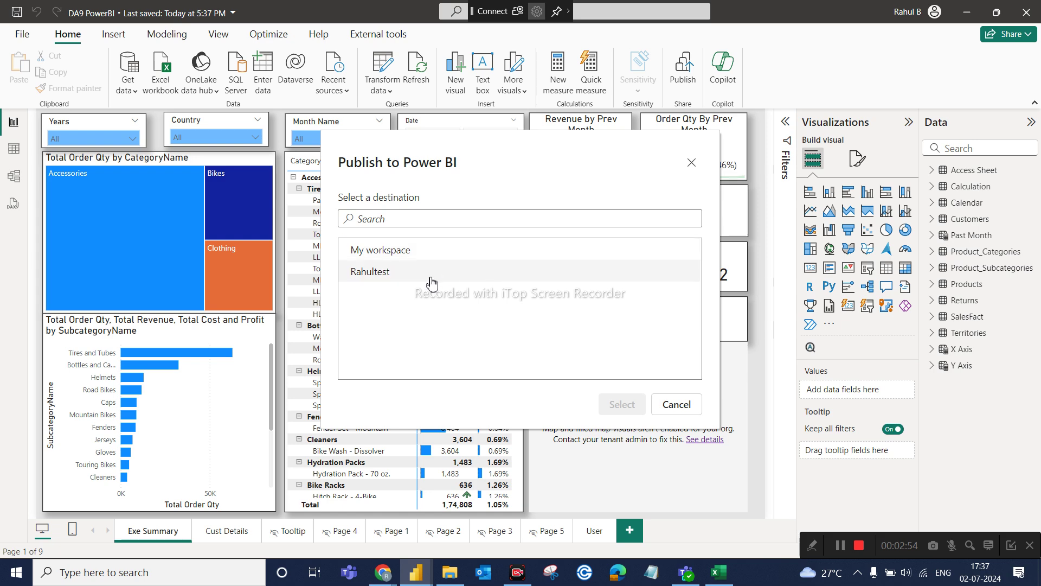
left_click(432, 281)
left_click(621, 404)
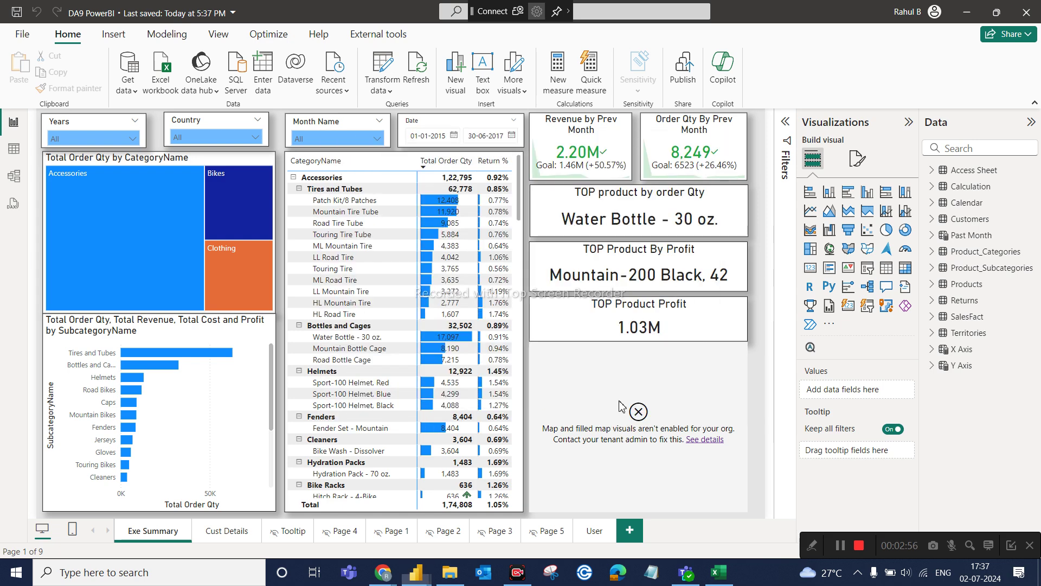
left_click(575, 388)
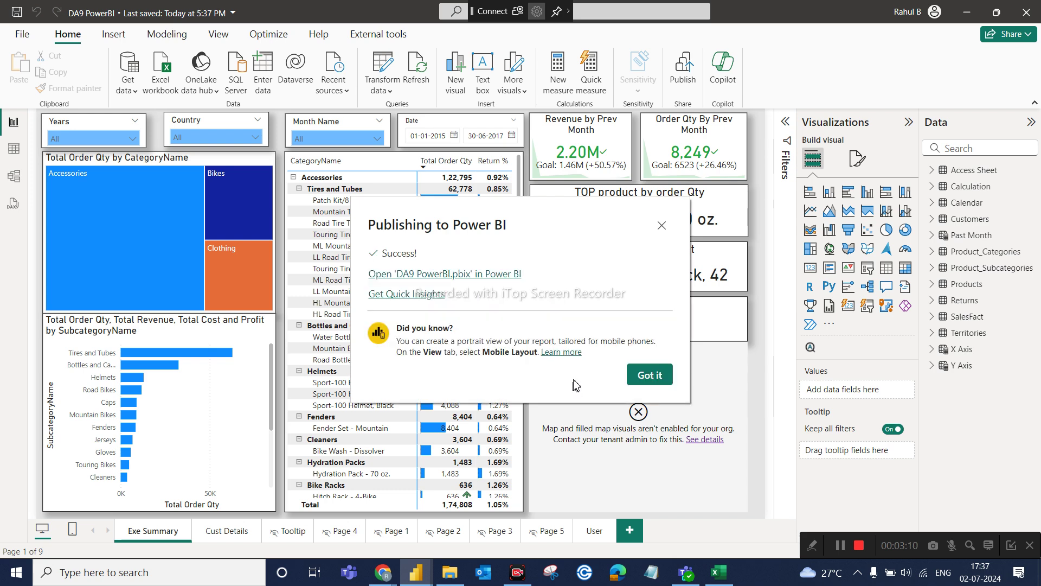
left_click(649, 374)
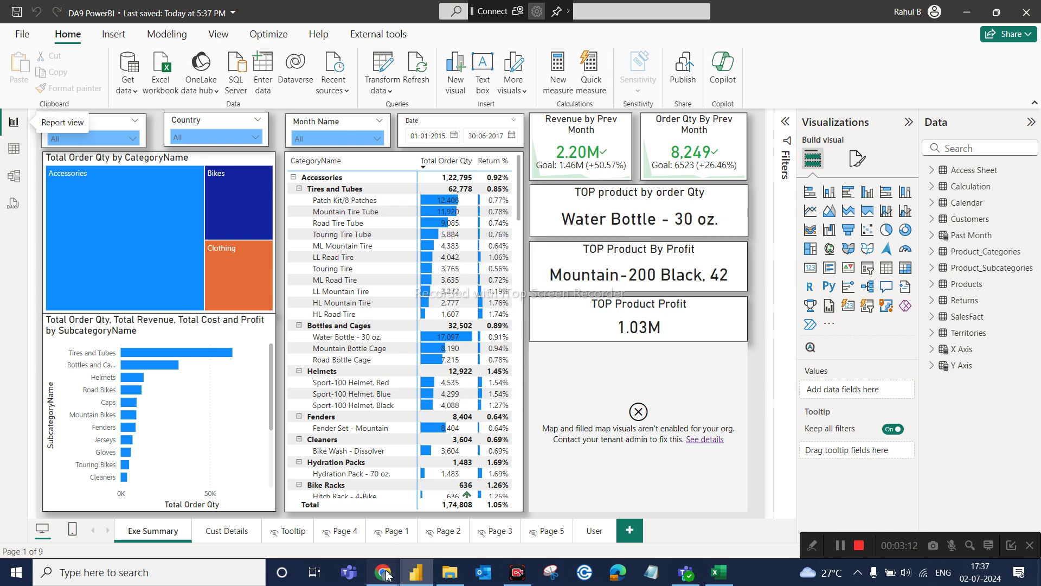
mouse_move(386, 573)
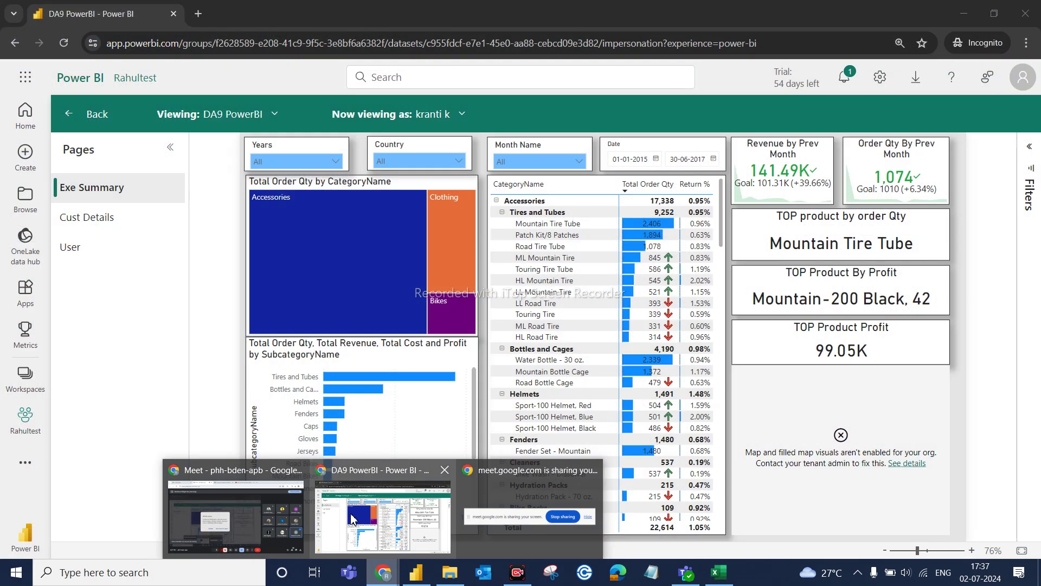
In the Rahultest workspace, refresh DA9 PowerBI again and close the refresh-in-progress notice.
left_click(353, 519)
left_click(30, 391)
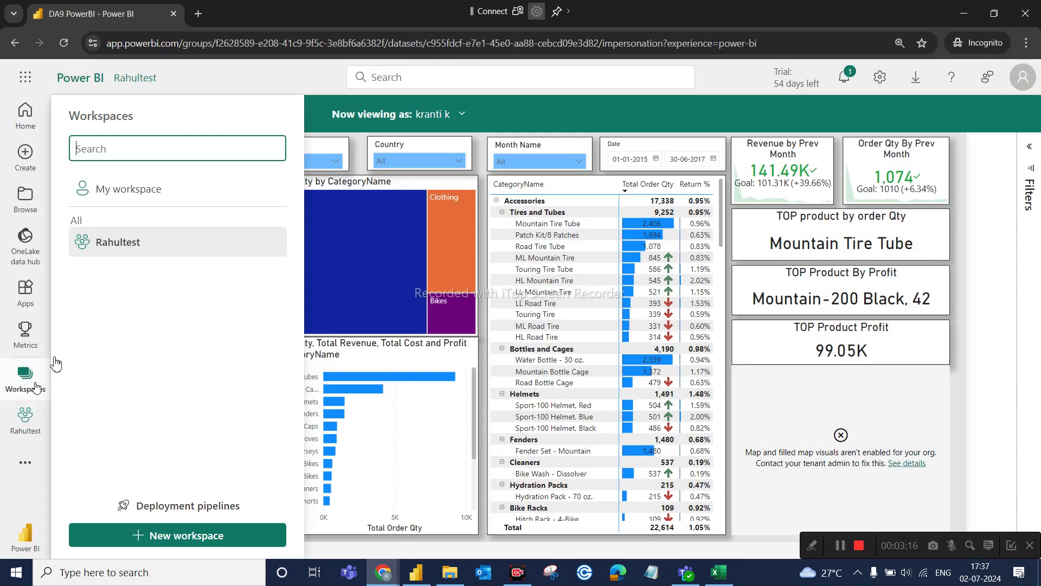
left_click(121, 257)
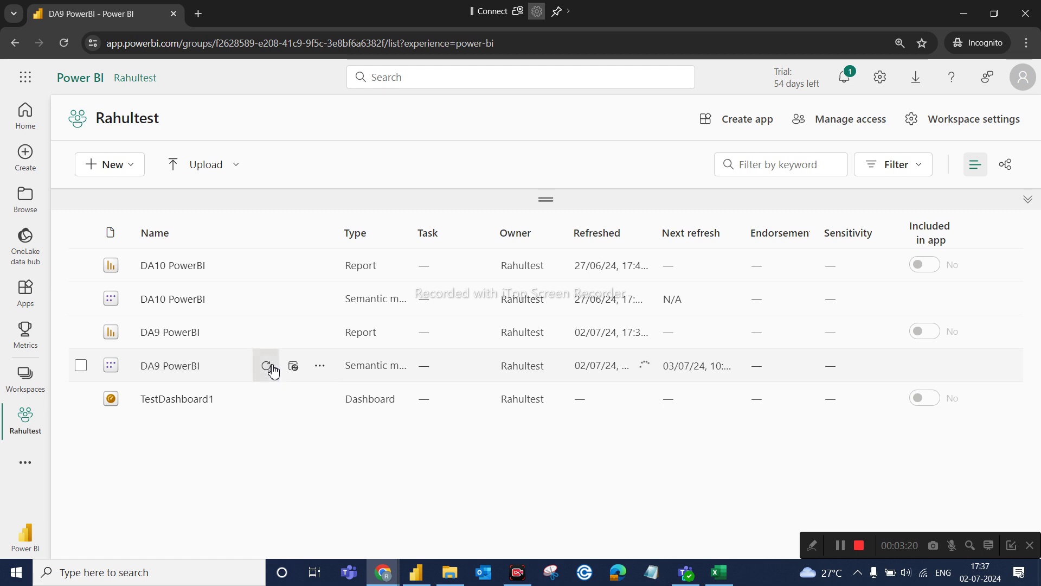
left_click(272, 368)
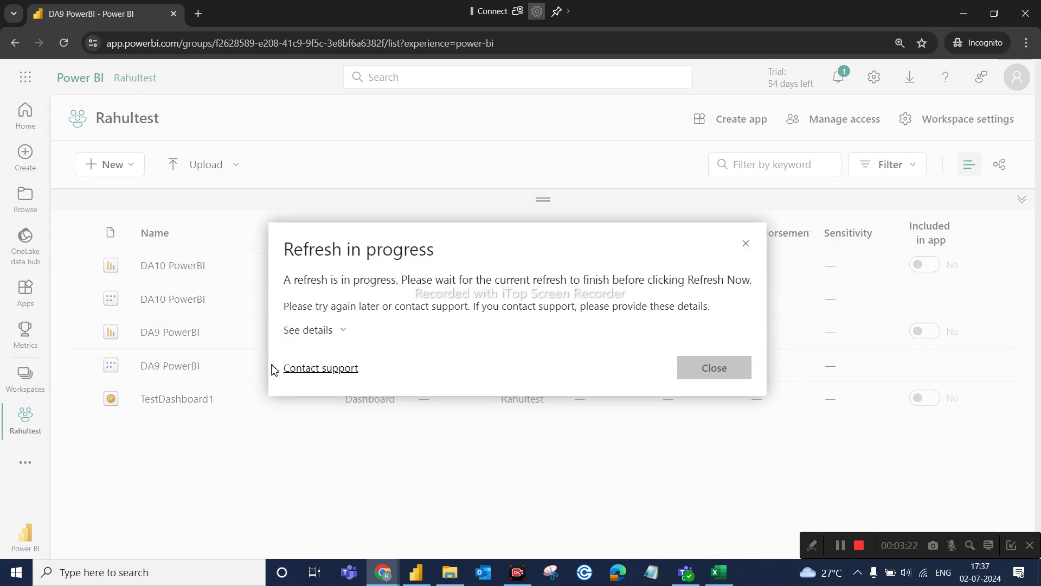
left_click(709, 367)
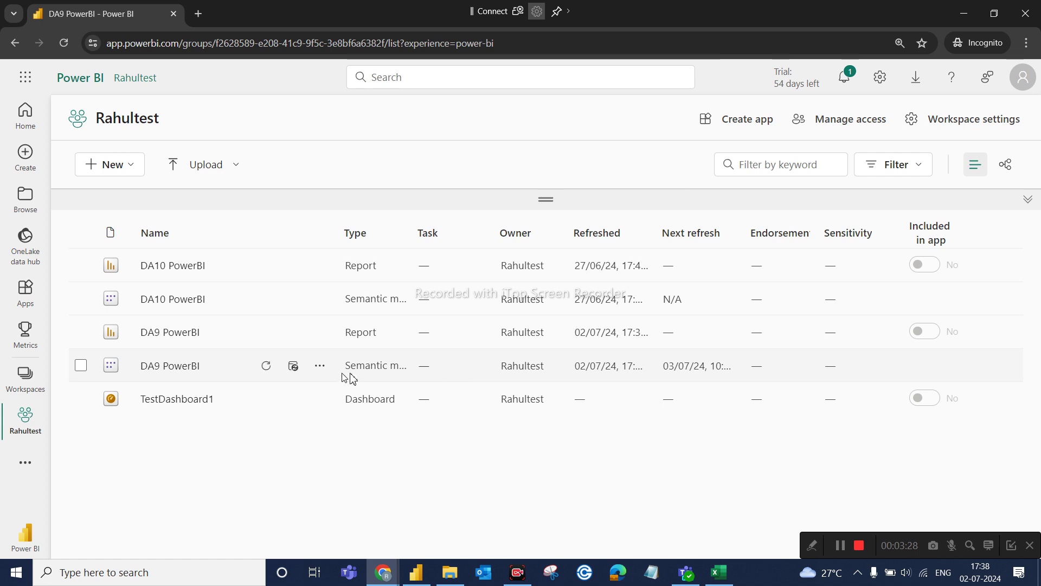
Check the DA9 PowerBI model's refresh history, confirming the 17:32:24 refresh completed.
left_click(319, 366)
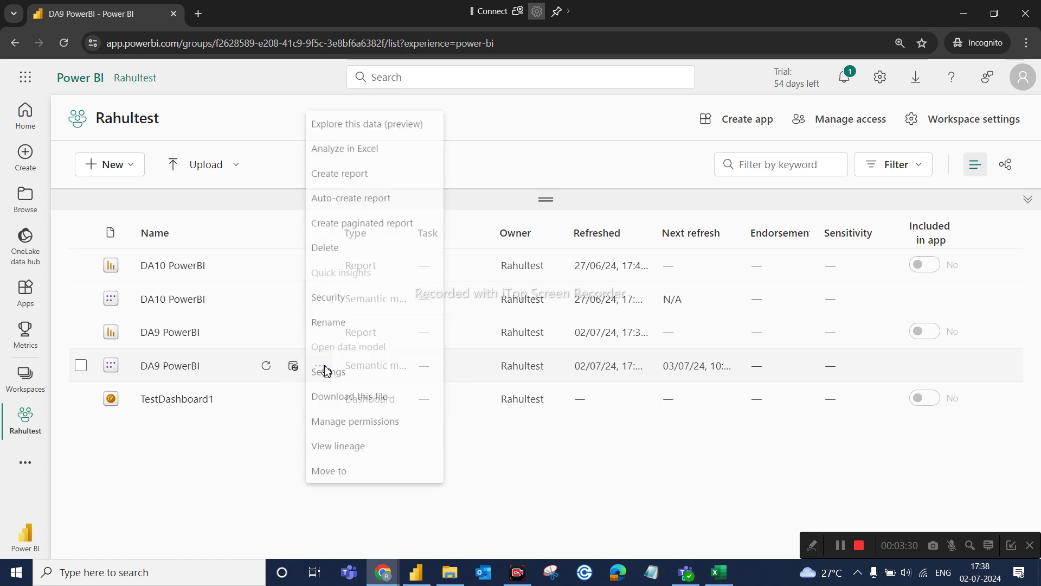
left_click(348, 370)
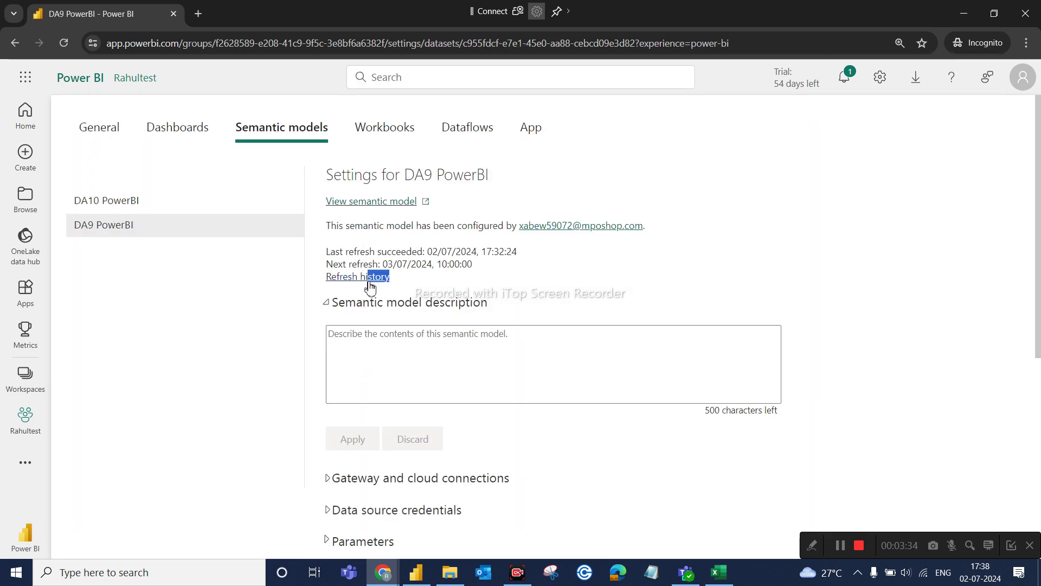
left_click(360, 276)
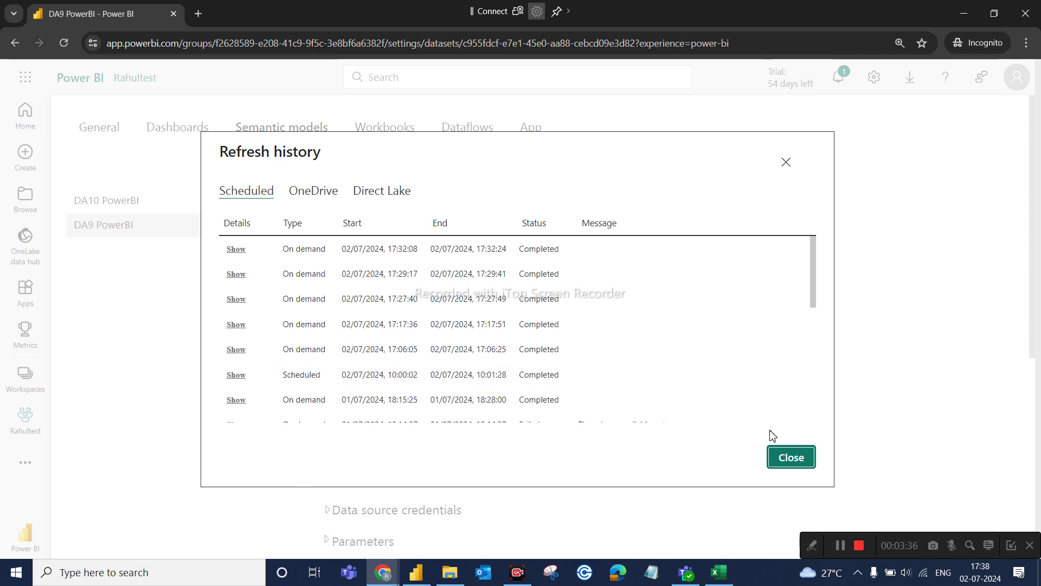
left_click(791, 457)
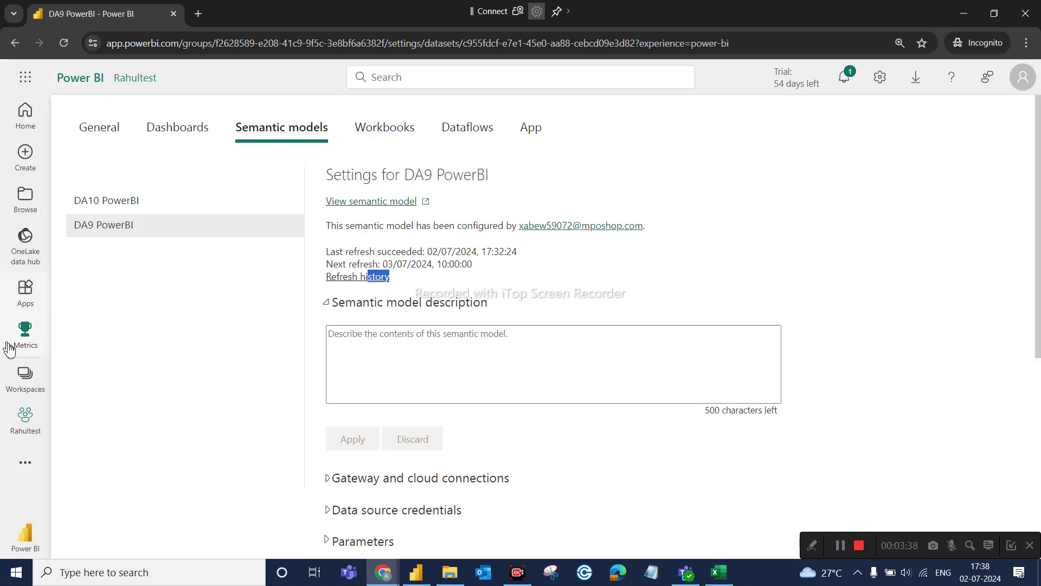
Return to the Rahultest workspace and open DA9 PowerBI's Security page.
left_click(29, 380)
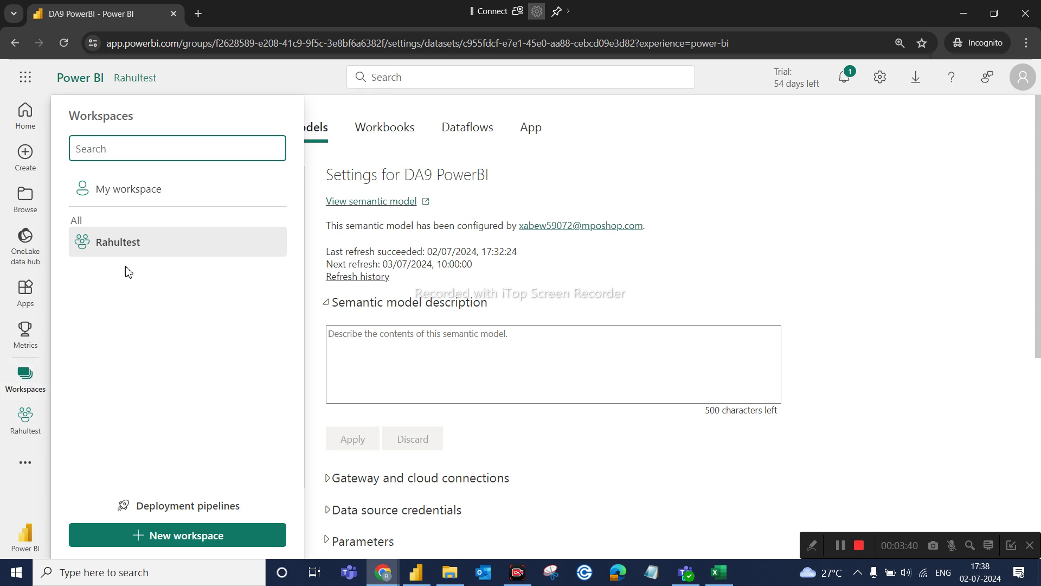
left_click(148, 248)
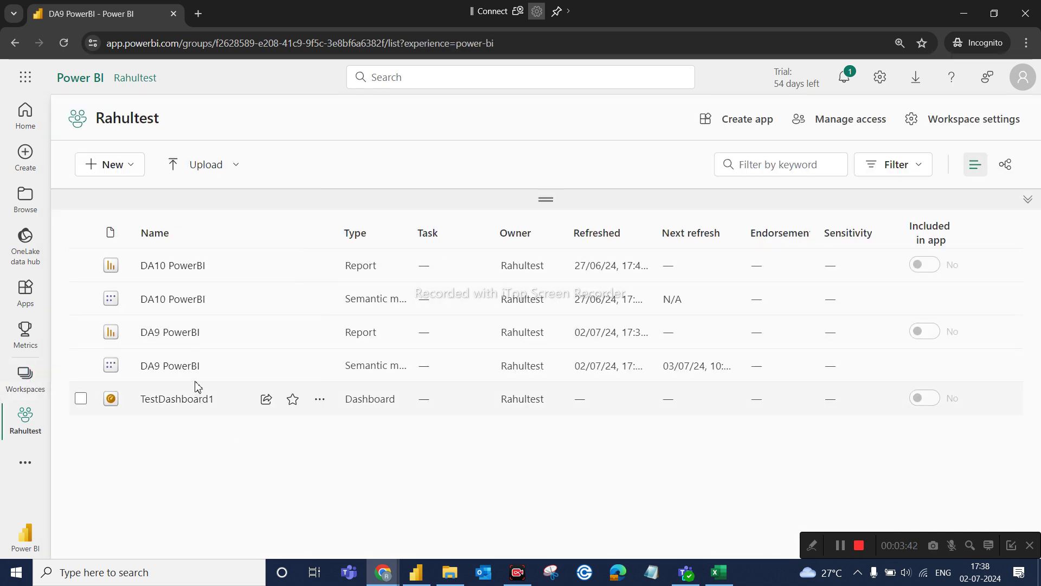
left_click(320, 365)
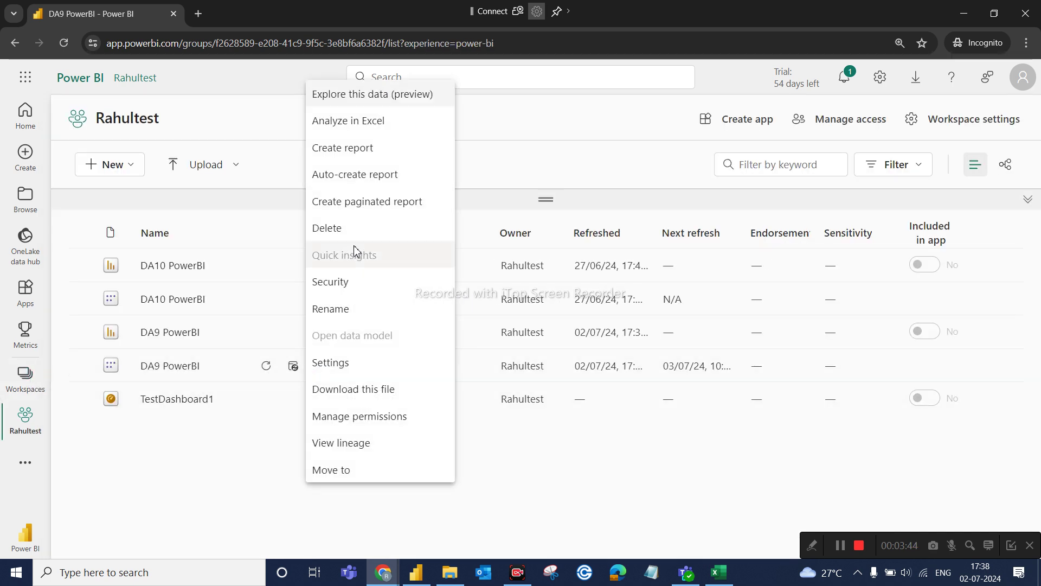
left_click(343, 283)
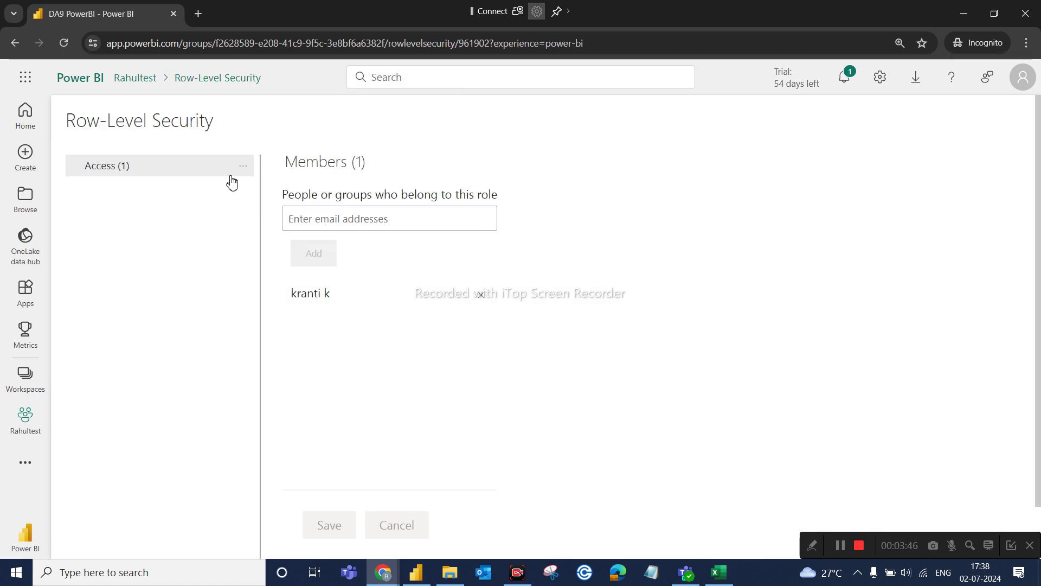
Test the DA9 PowerBI report as the Access (1) role.
left_click(241, 167)
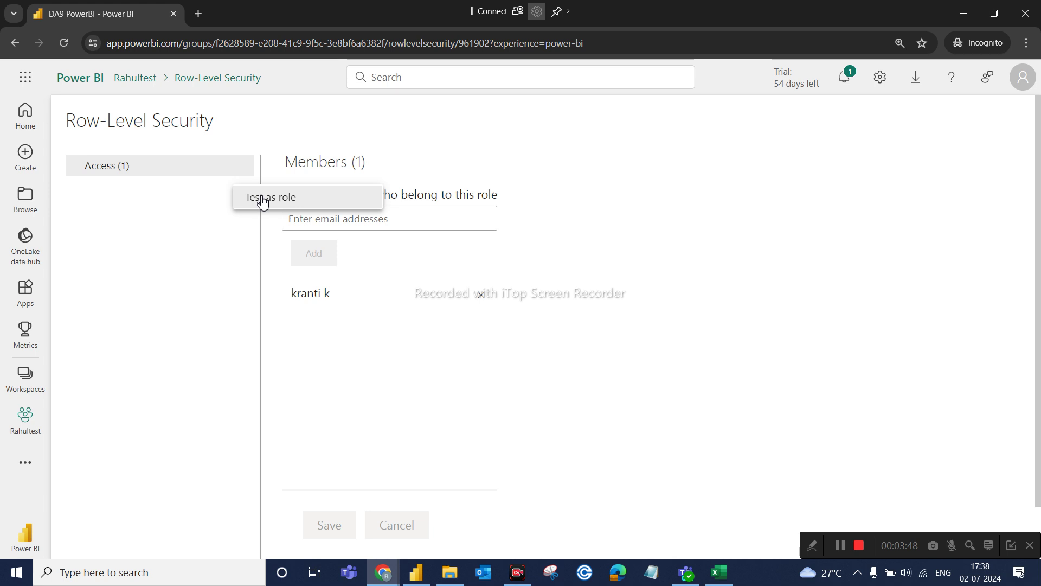
left_click(260, 197)
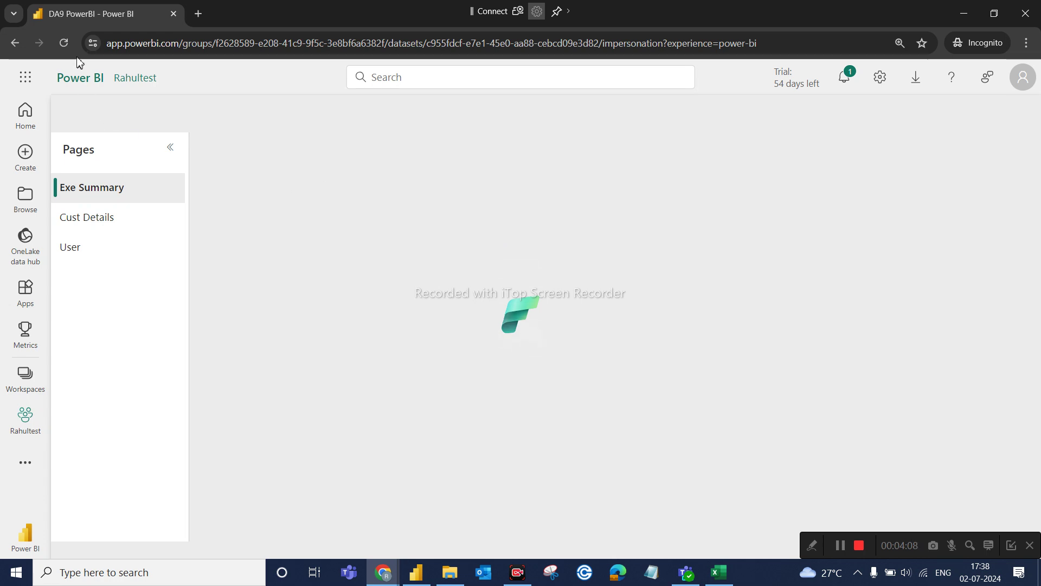
Reload and view the report as the Access member, confirm the Country slicer offers only Canada, then return to Desktop.
left_click(70, 43)
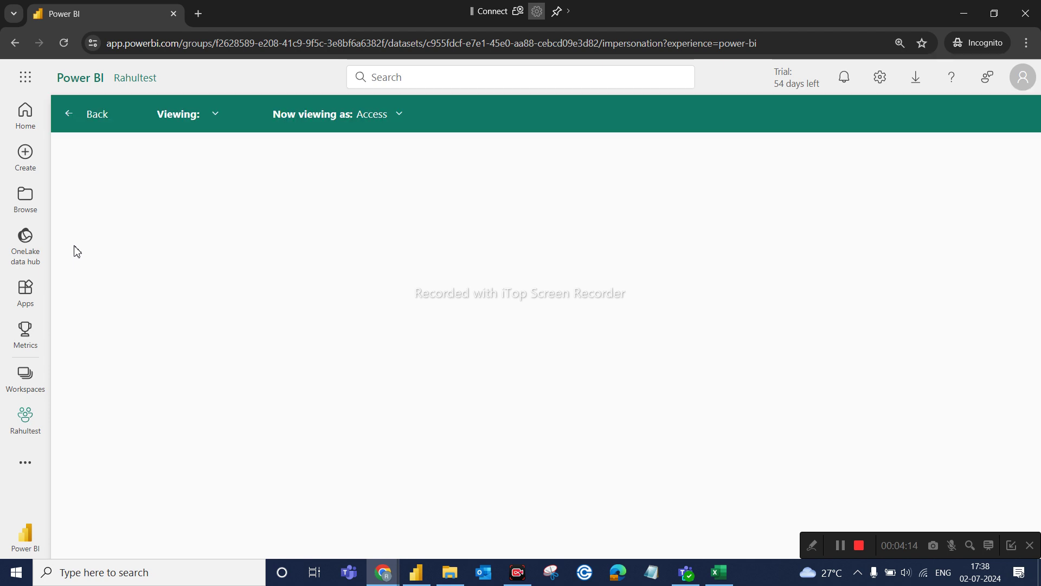
left_click(25, 380)
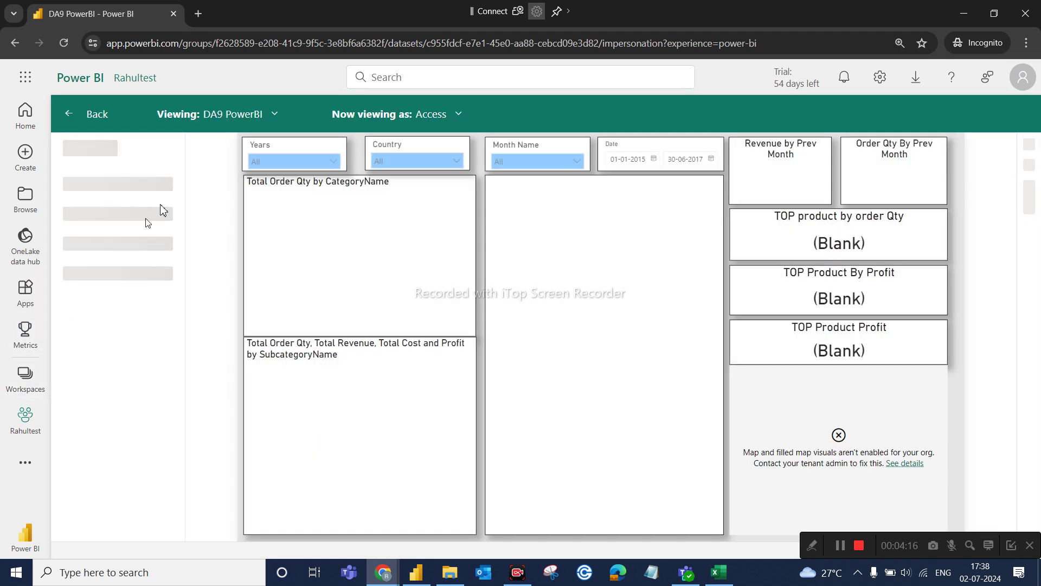
left_click(449, 119)
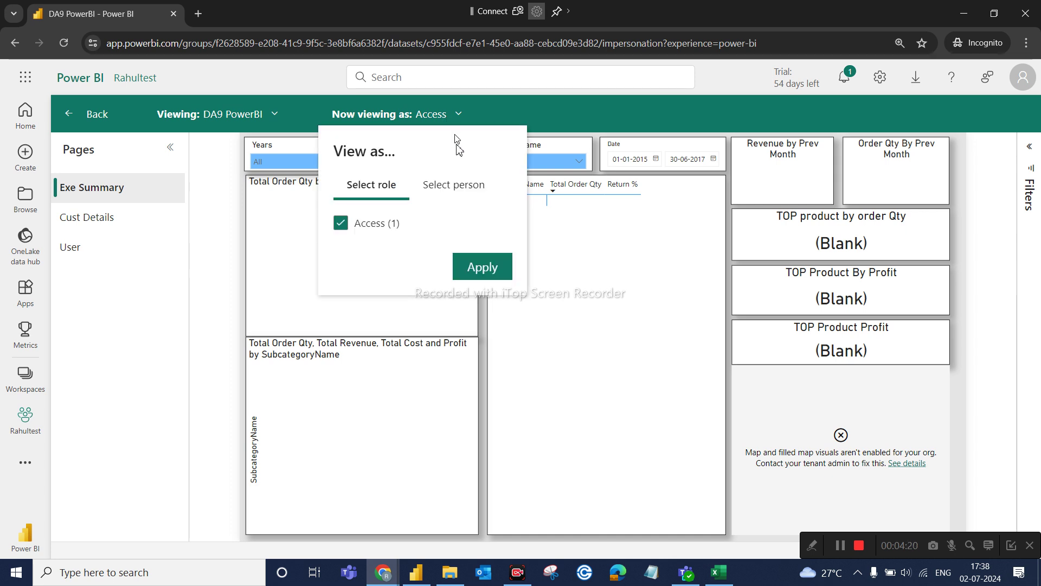
left_click(448, 186)
left_click(423, 217)
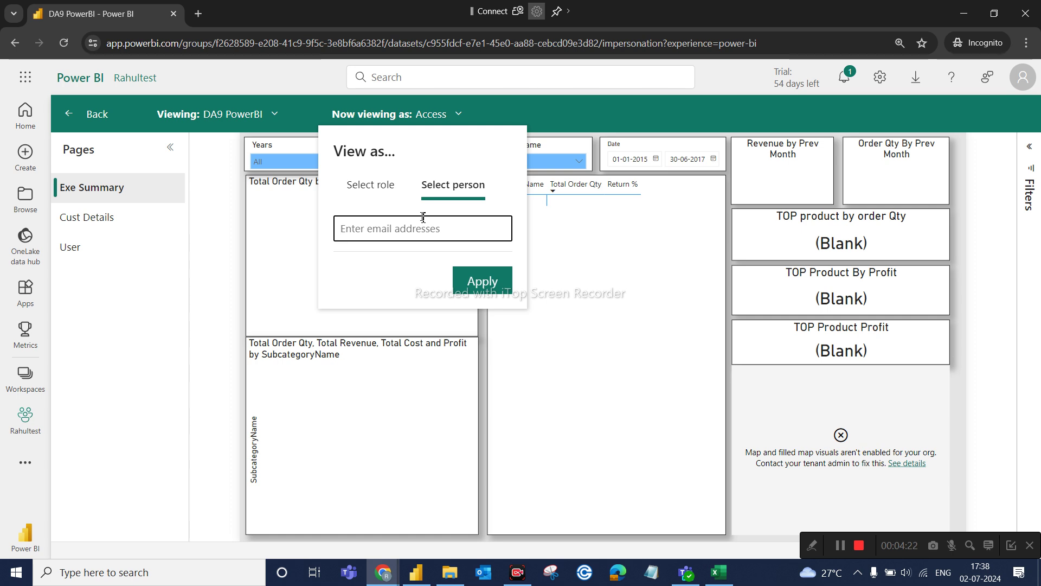
type("kra")
left_click(391, 257)
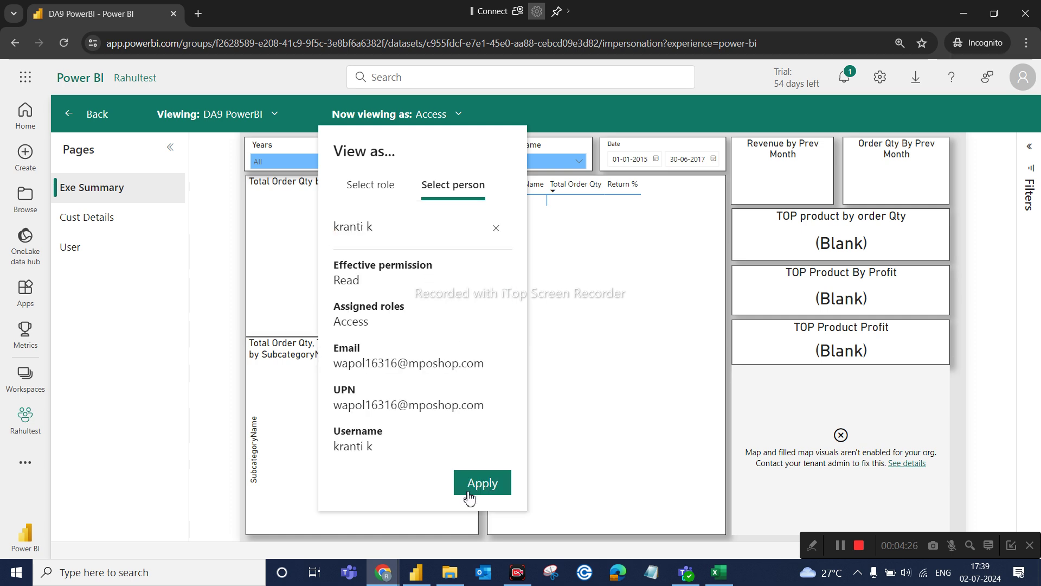
left_click(470, 497)
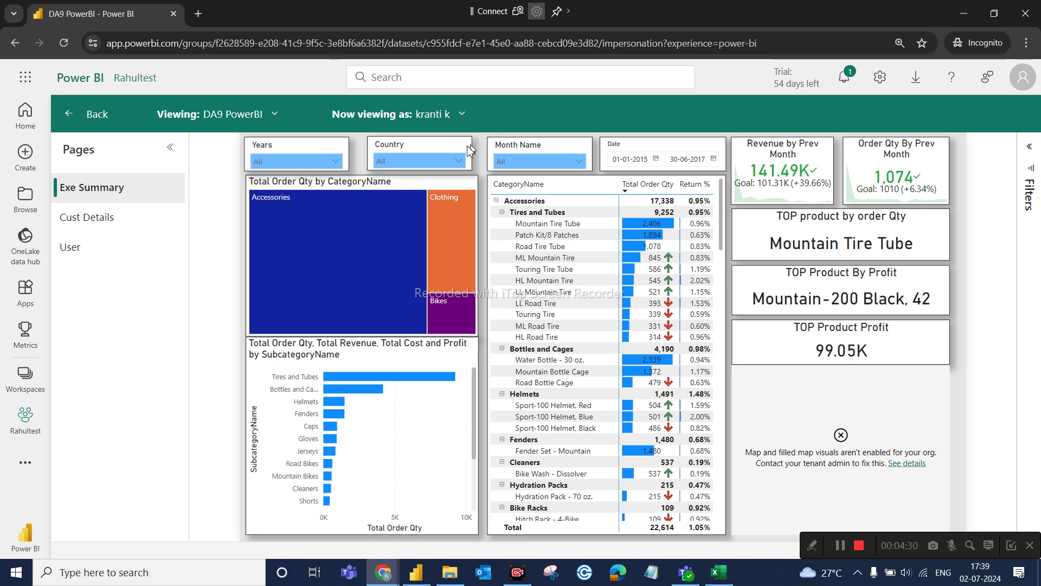
left_click(454, 161)
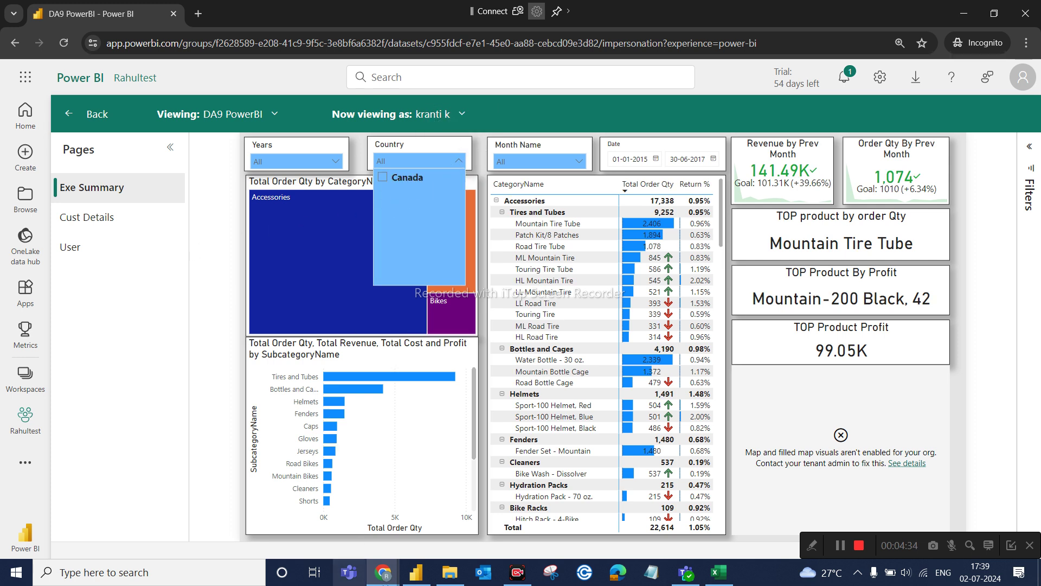
left_click(416, 572)
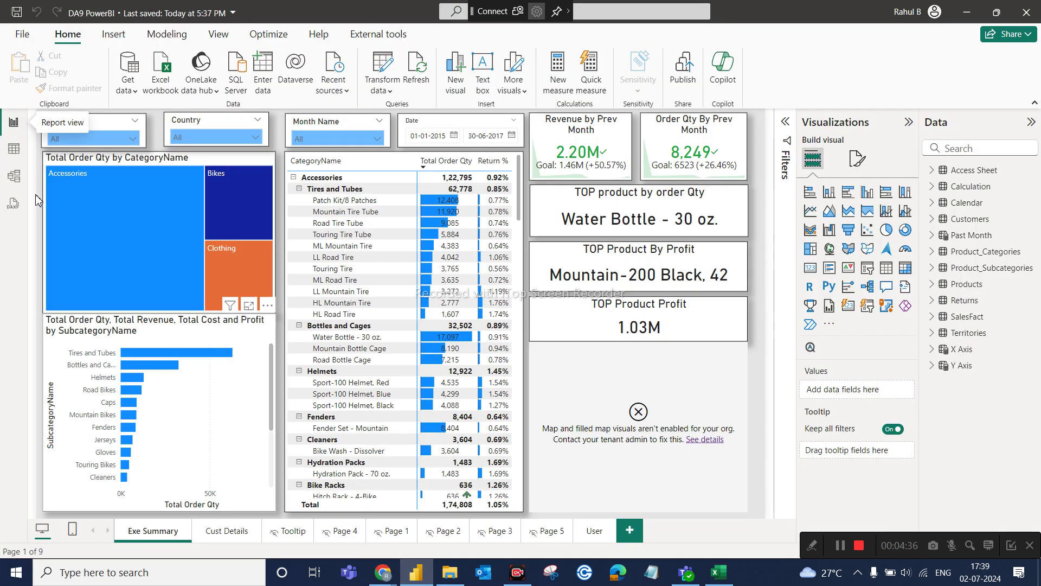
View the Access Sheet table's email-to-country rows, then switch to Access Sheer DA9.xlsx in Excel.
left_click(13, 149)
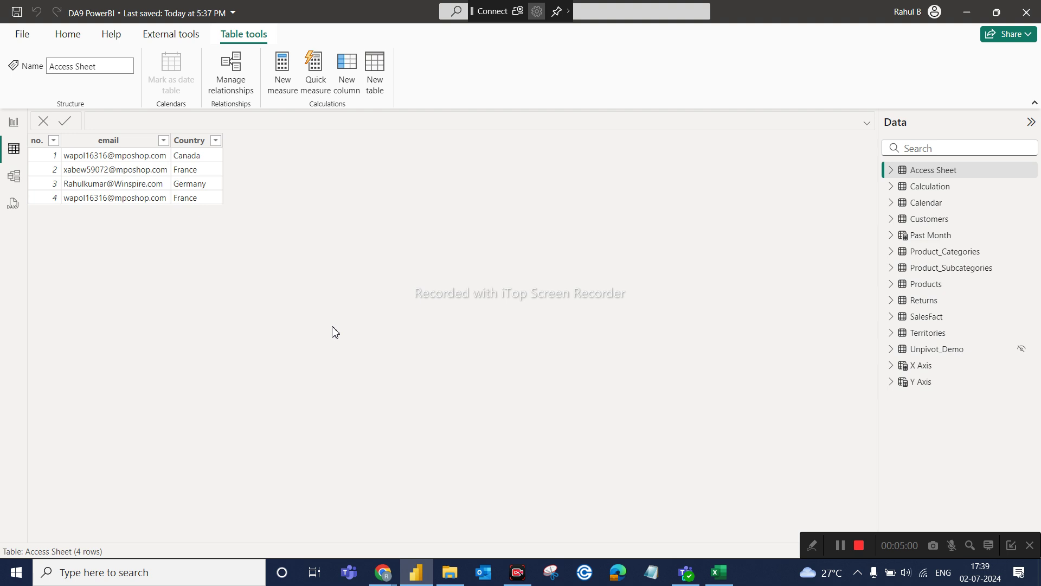
left_click(718, 571)
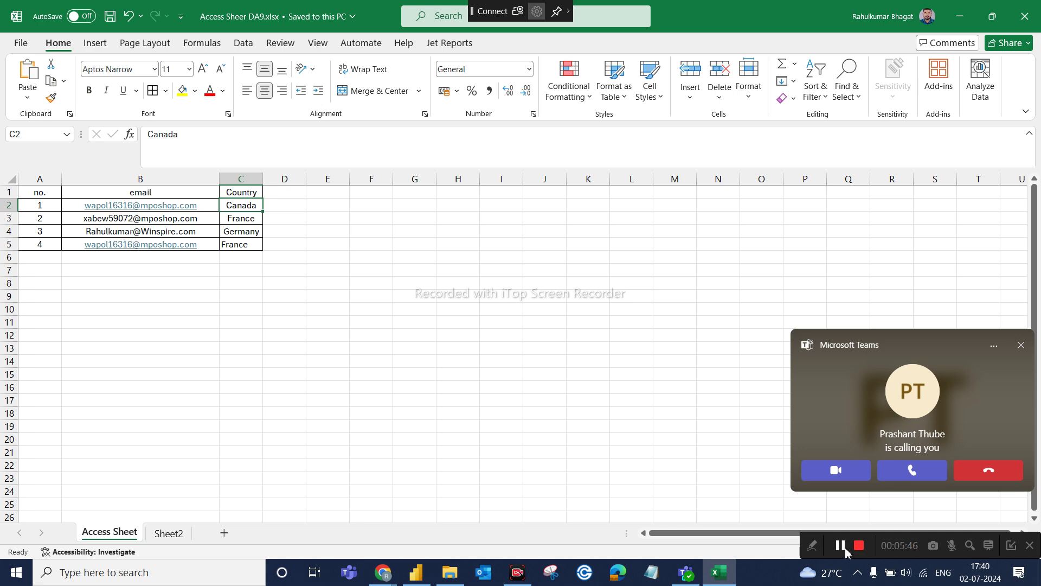
Bring the Google Meet call window in Chrome to the front from Excel.
left_click(840, 545)
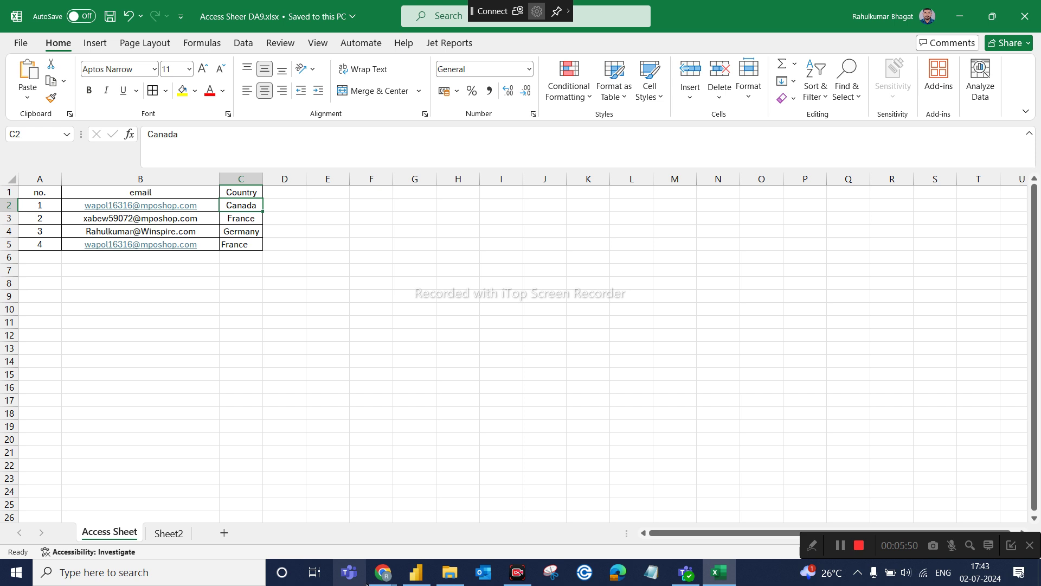
mouse_move(381, 573)
left_click(297, 525)
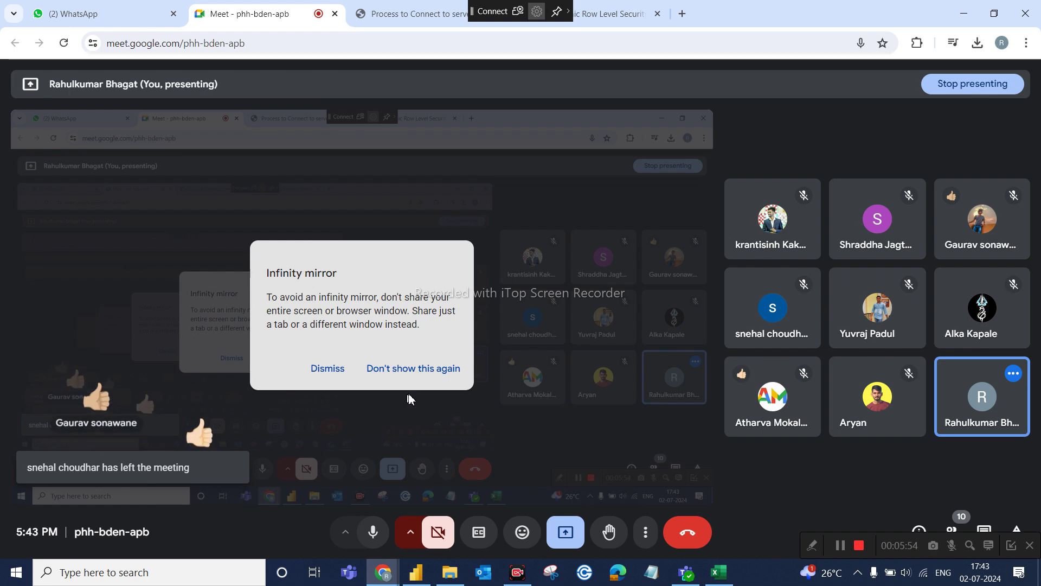
Bring Power BI Desktop back through its DA9 PowerBI taskbar preview, showing the Access Sheet table.
mouse_move(416, 570)
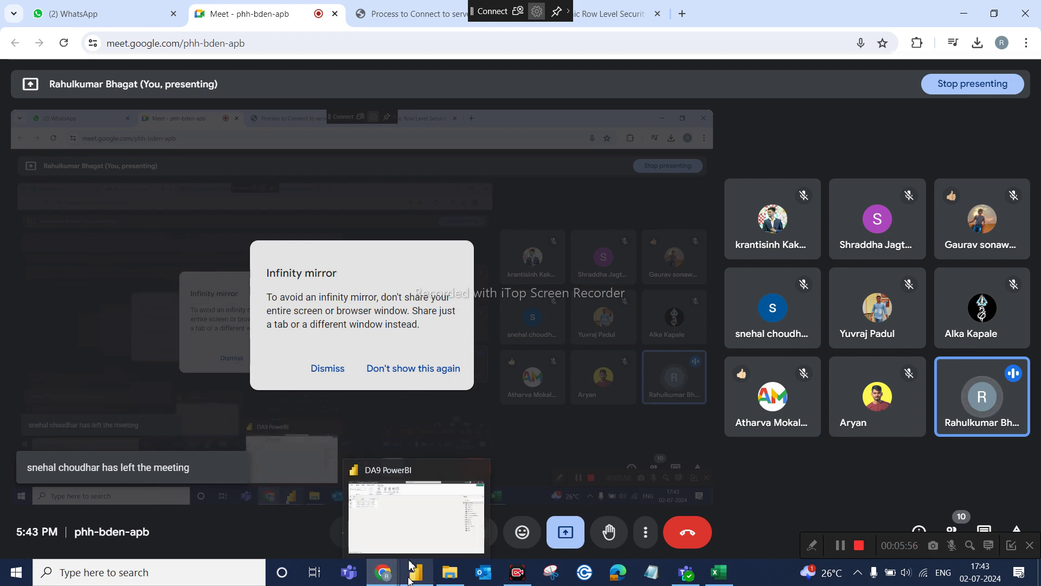
left_click(415, 521)
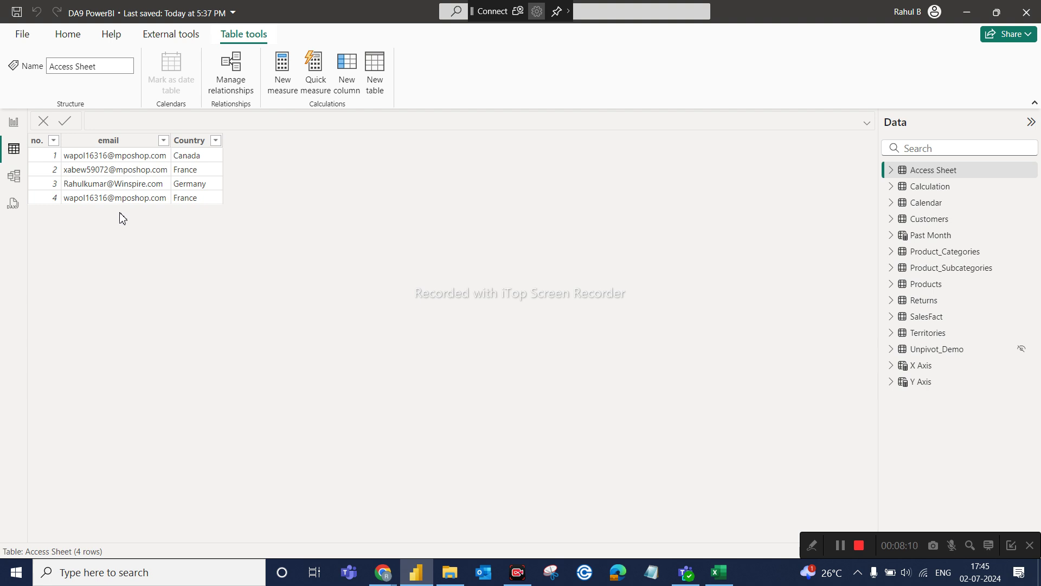
Select the Access Sheet table, then switch to the Exe Summary report page in Report view.
mouse_move(942, 171)
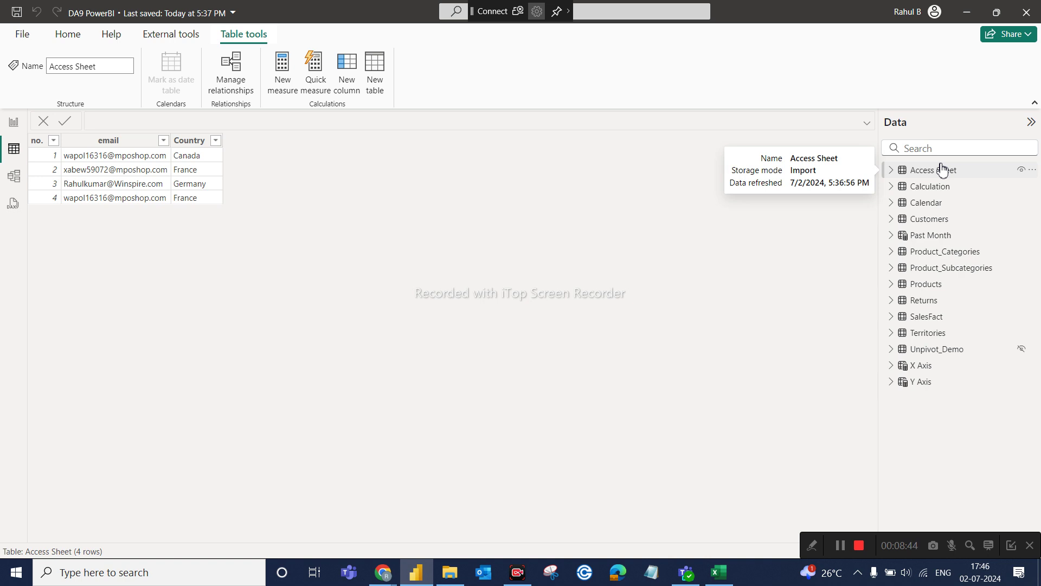
left_click(942, 169)
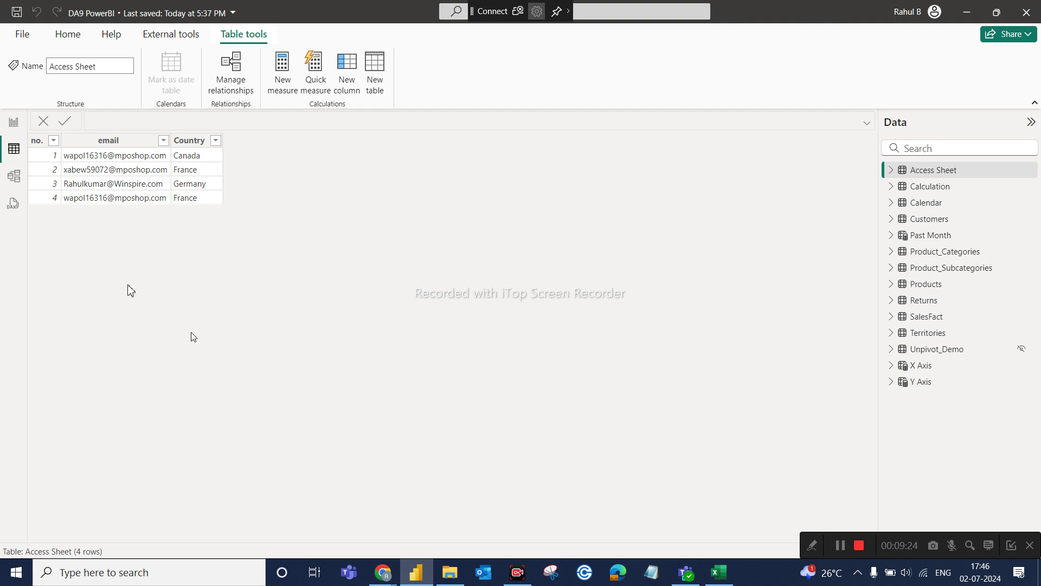
left_click(17, 137)
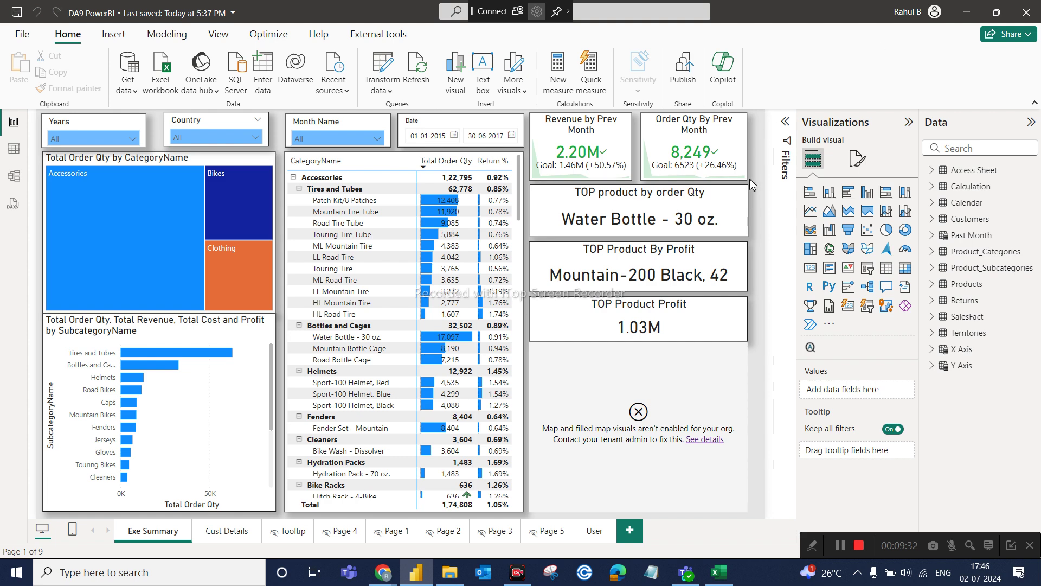
Bring the Google Meet call window forward from the Chrome taskbar previews.
mouse_move(386, 576)
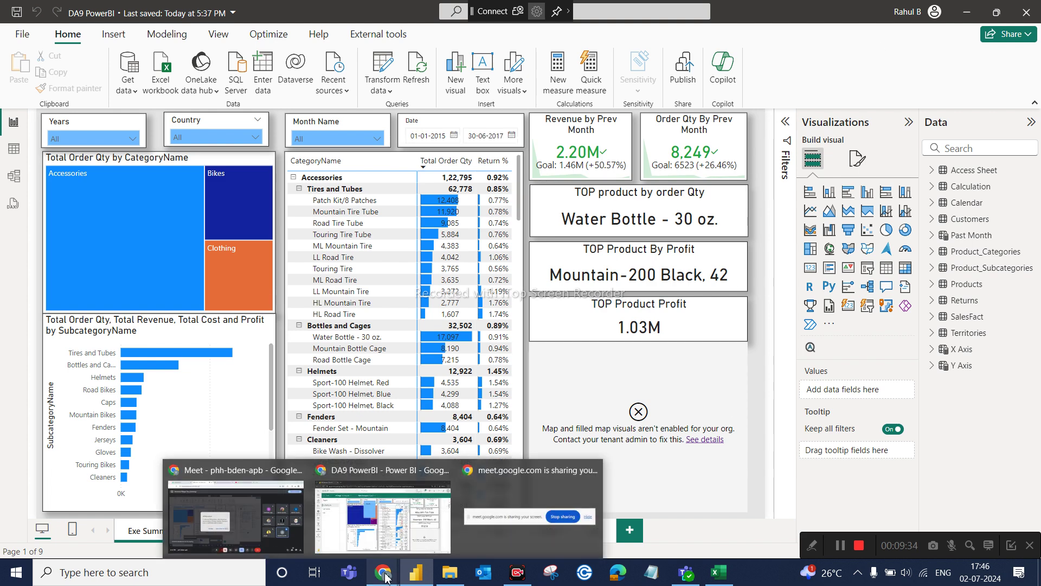
mouse_move(336, 538)
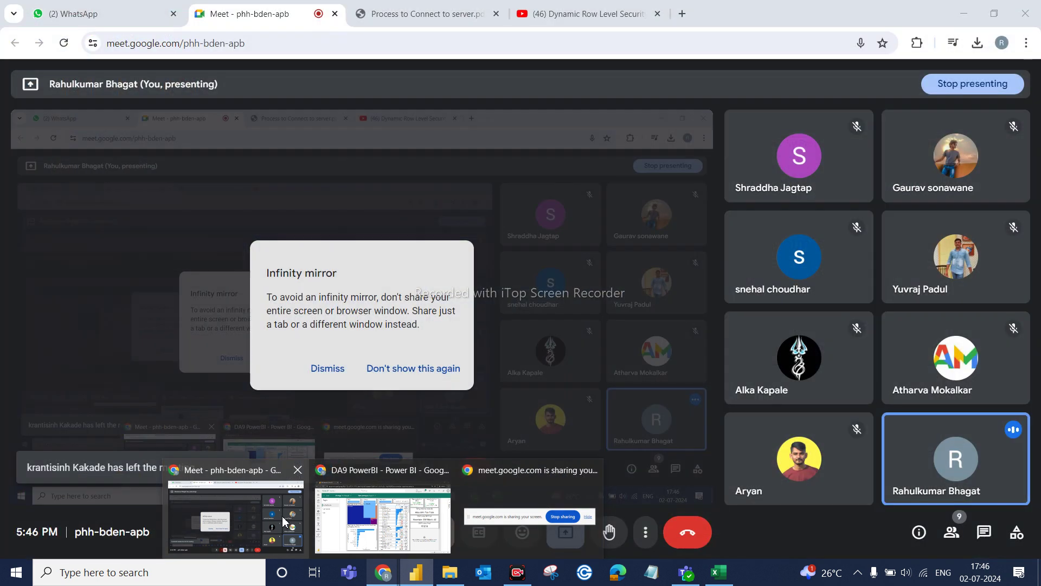
left_click(283, 519)
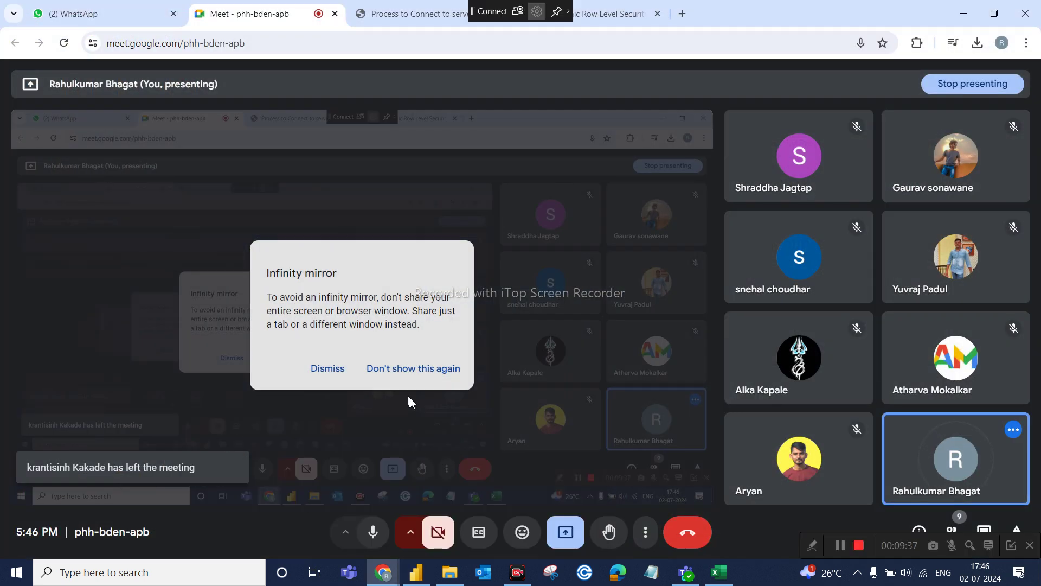
Back in Power BI, open the full Get Data connector list and search for 'azure'.
left_click(417, 573)
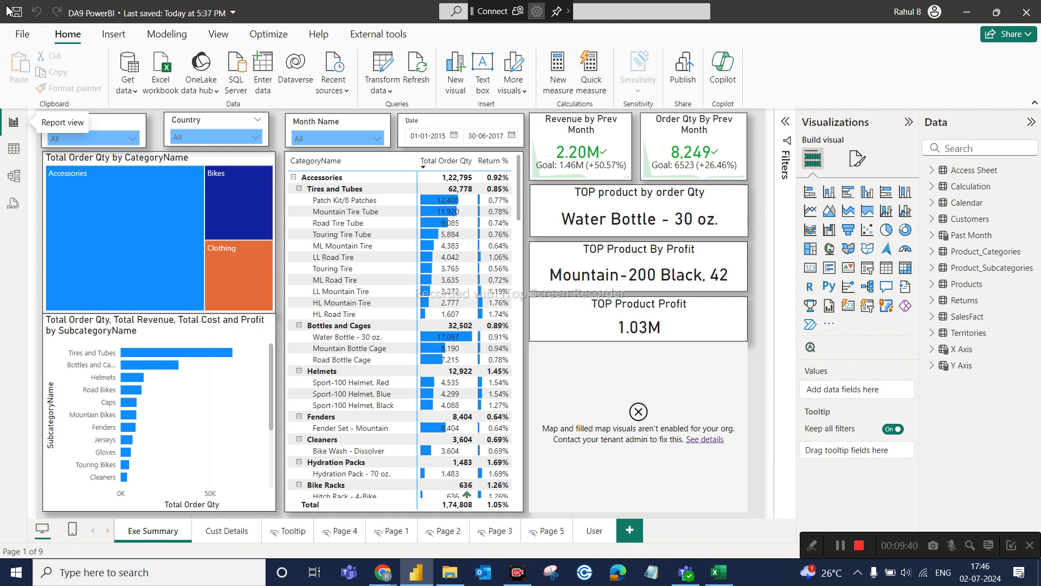
left_click(23, 34)
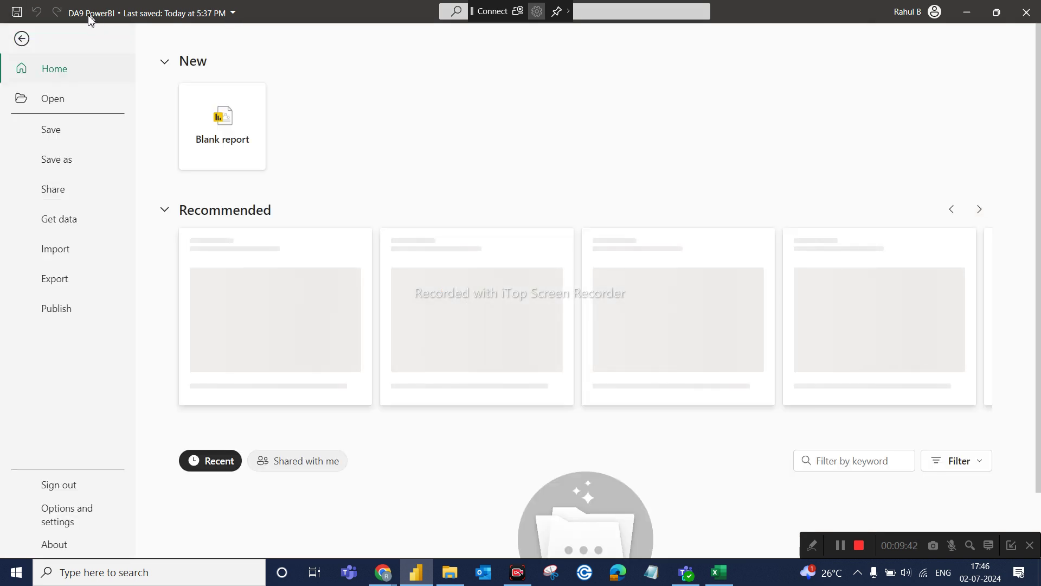
left_click(21, 38)
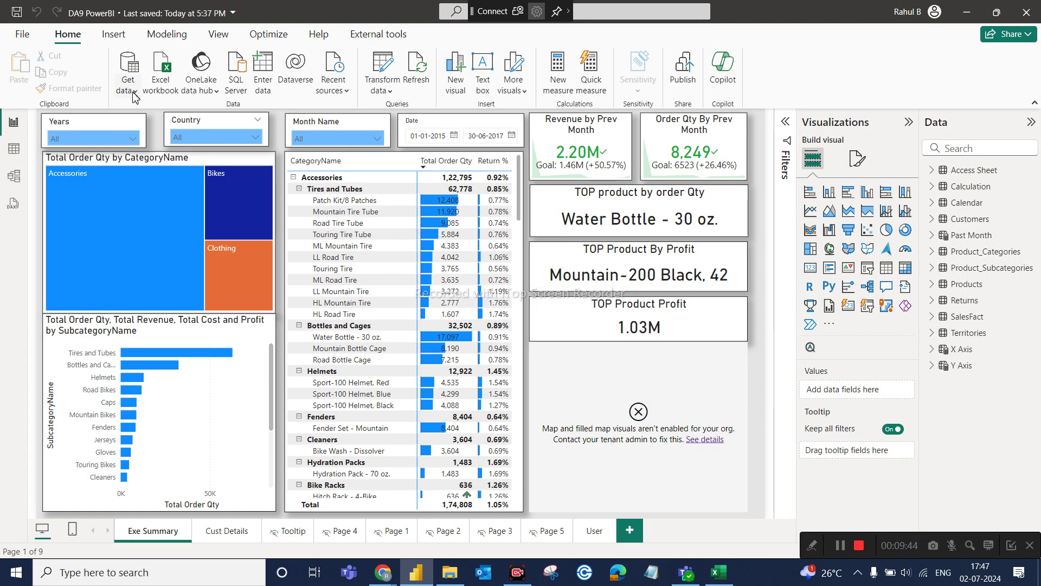
left_click(128, 87)
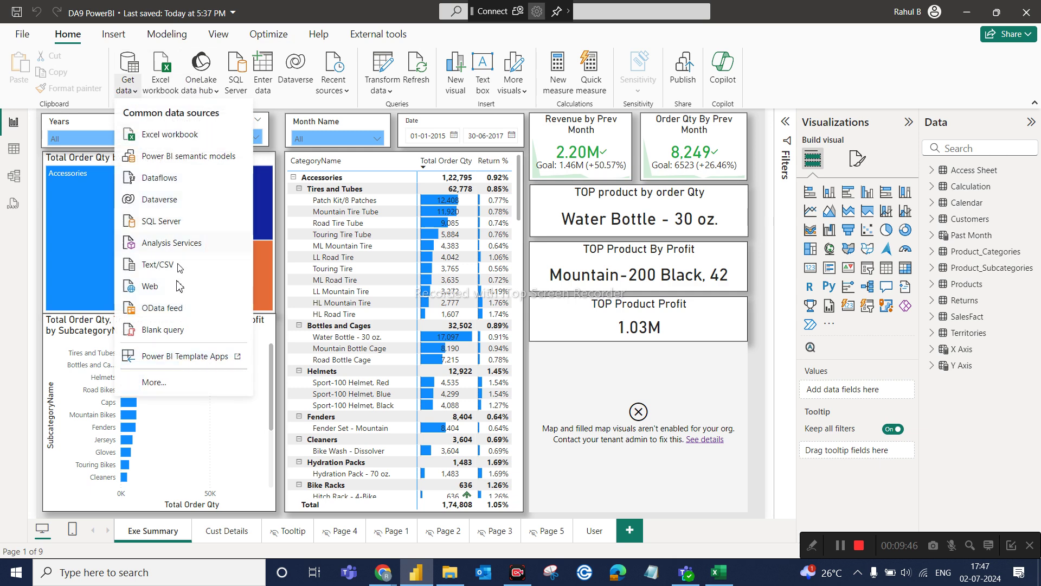
left_click(170, 383)
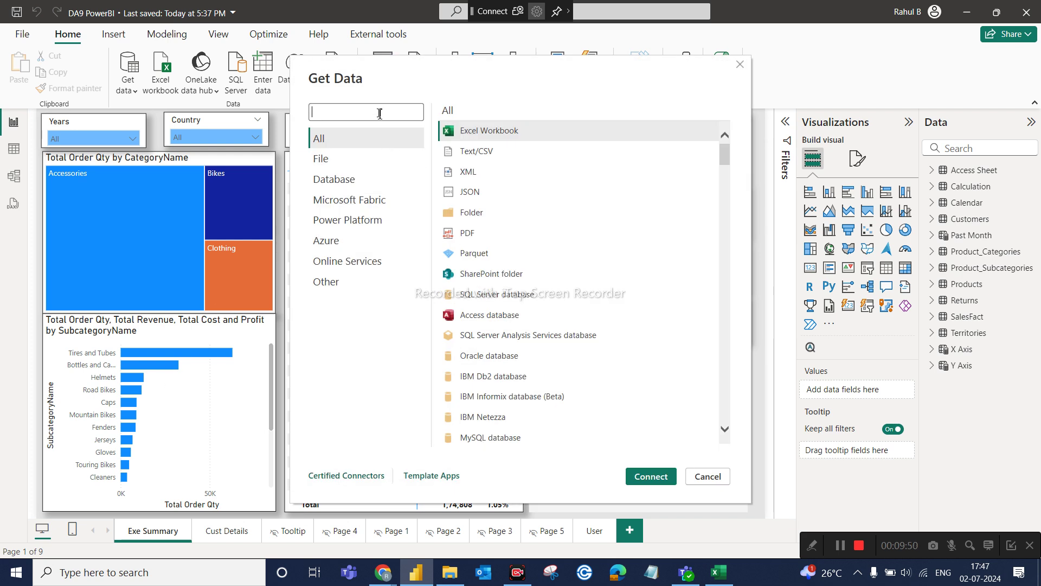
type("azure")
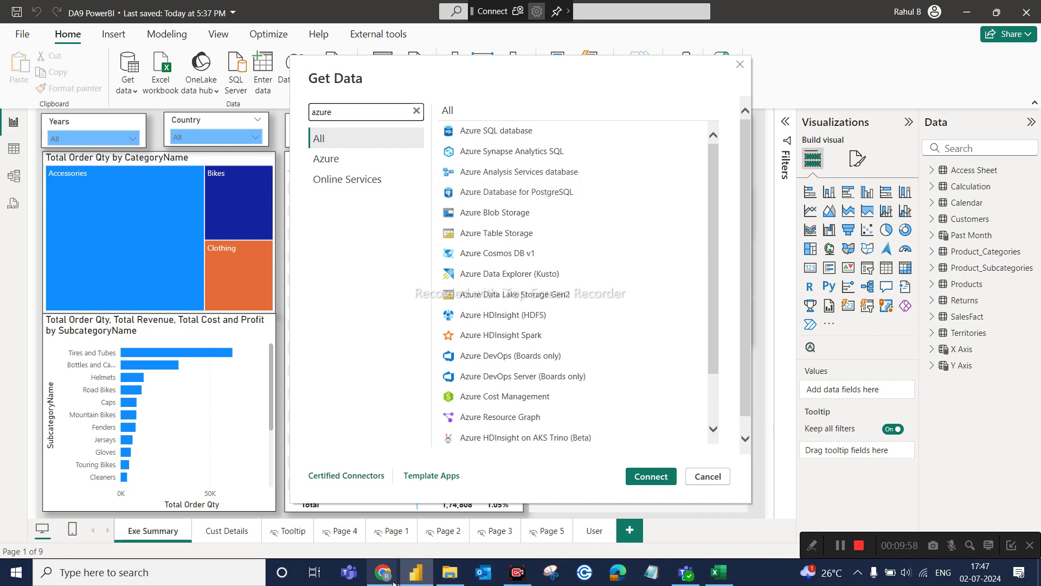
Switch back to the Meet call and open the Process to Connect to server guide.
mouse_move(390, 583)
left_click(396, 521)
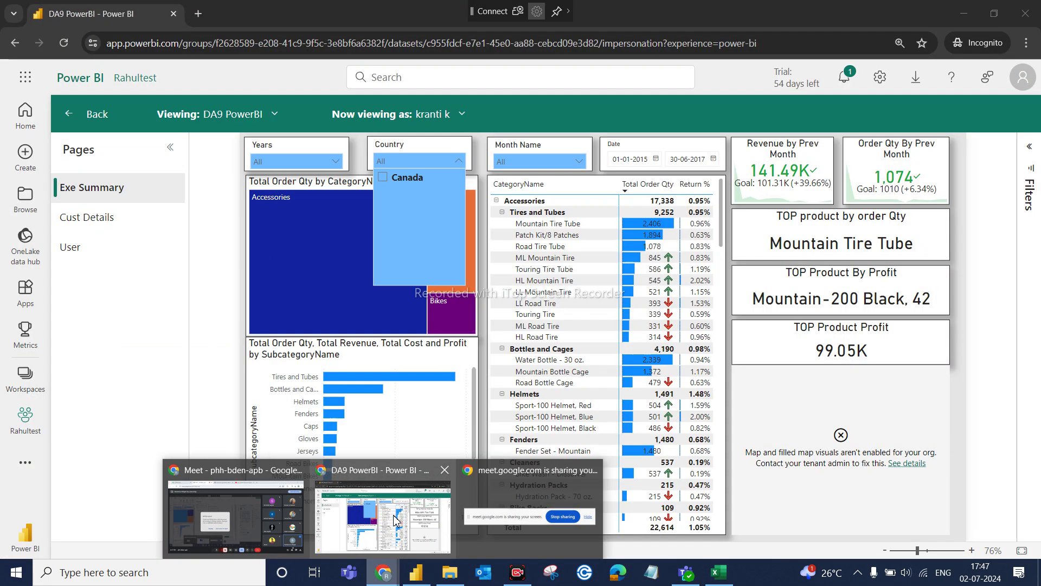
mouse_move(383, 572)
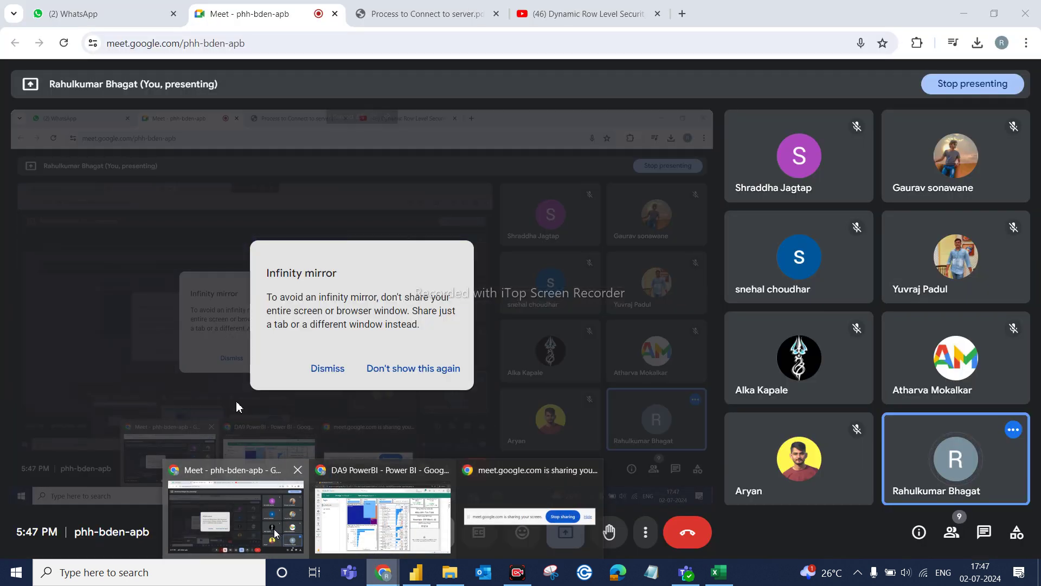
left_click(274, 534)
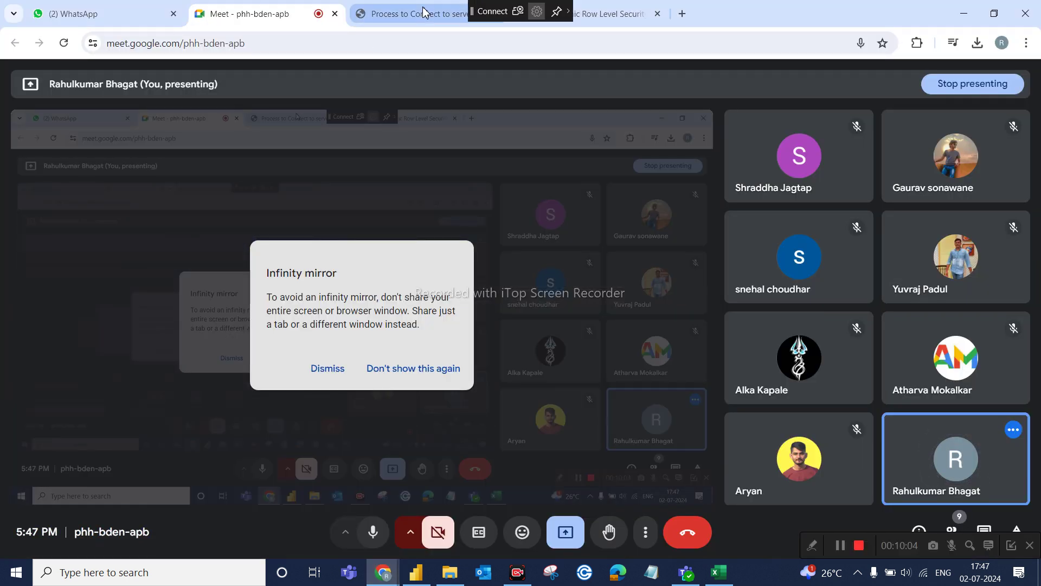
left_click(422, 15)
scroll(429, 336, "up", 20)
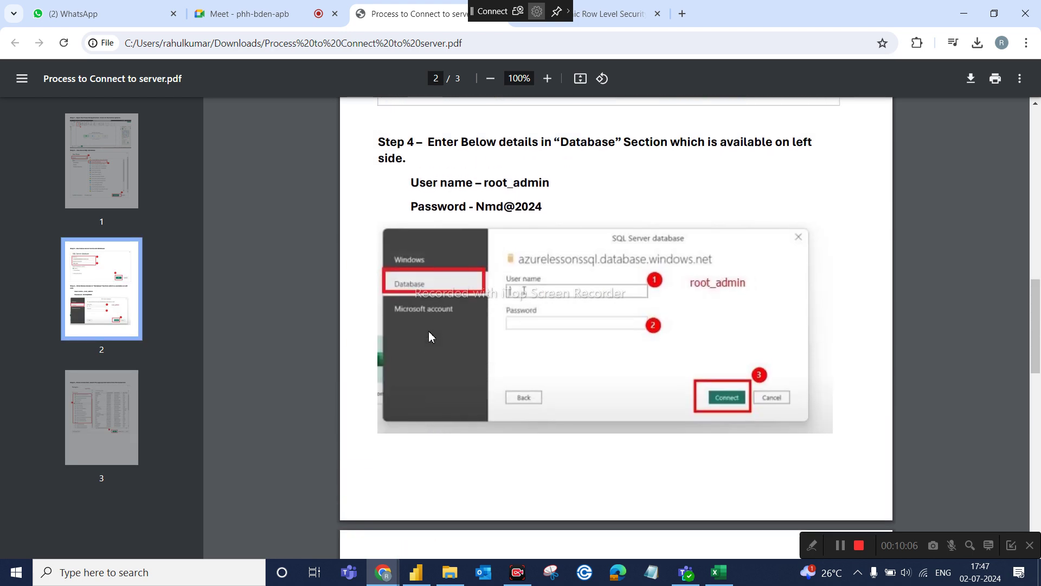
scroll(431, 337, "up", 5)
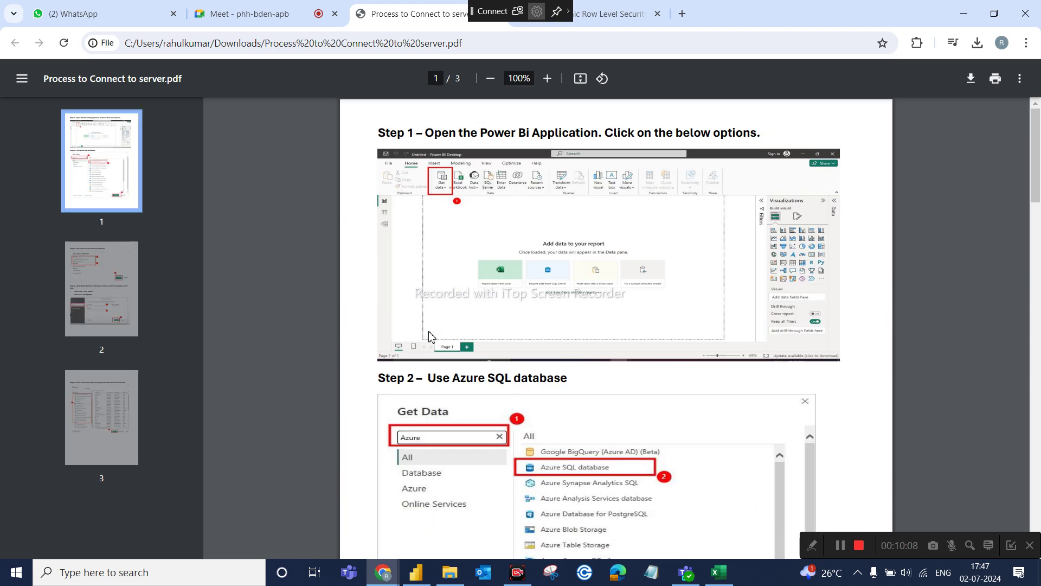
scroll(470, 424, "down", 3)
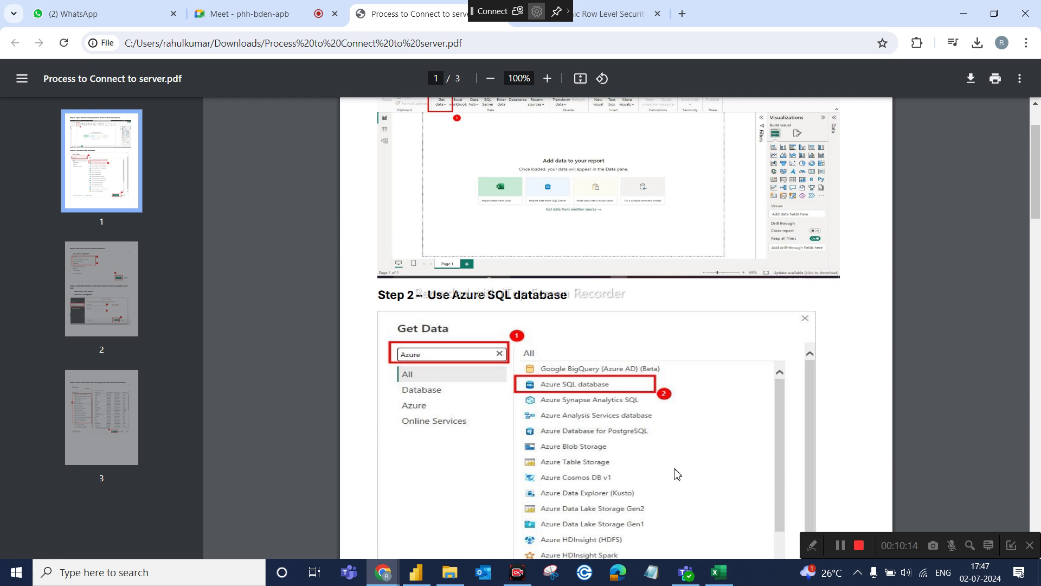
scroll(623, 430, "down", 3)
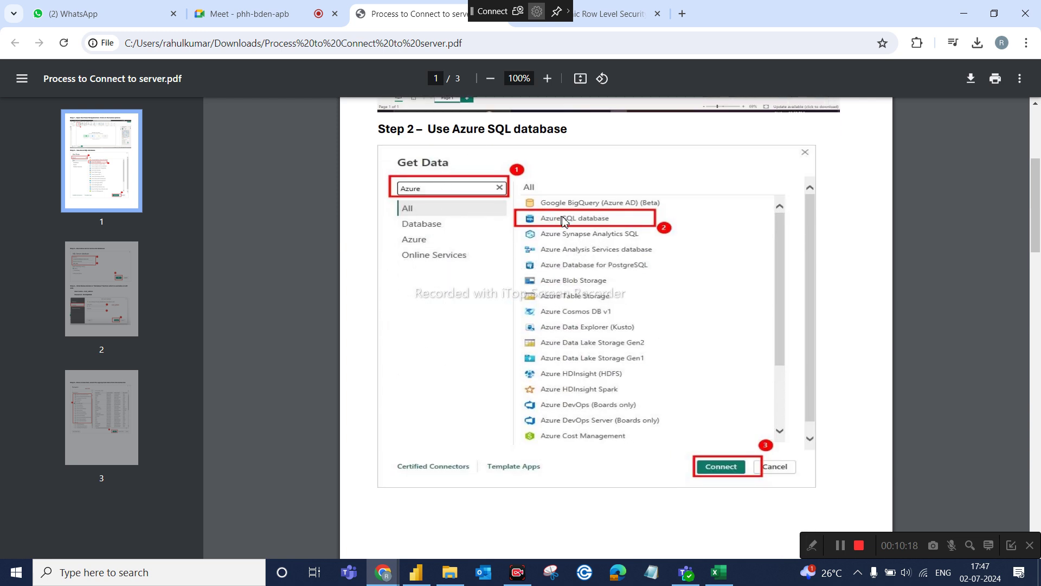
scroll(623, 369, "down", 6)
scroll(627, 372, "down", 2)
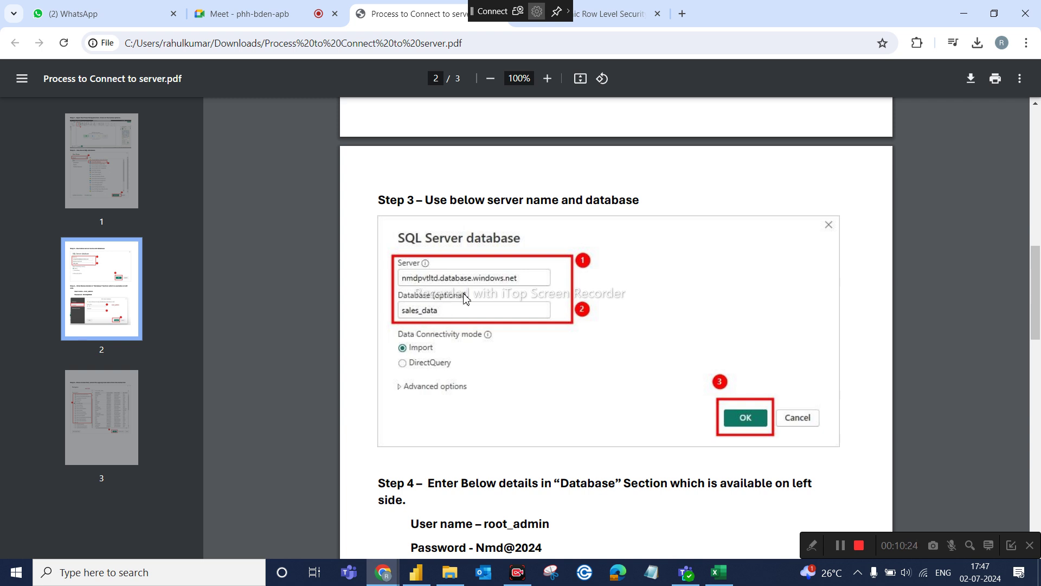
scroll(466, 299, "down", 4)
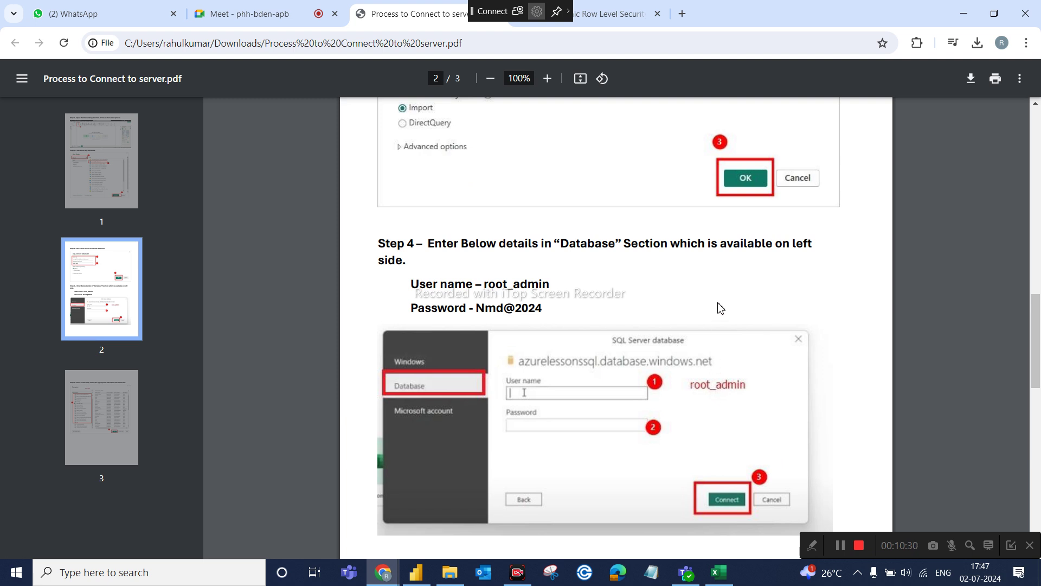
scroll(650, 193, "up", 3)
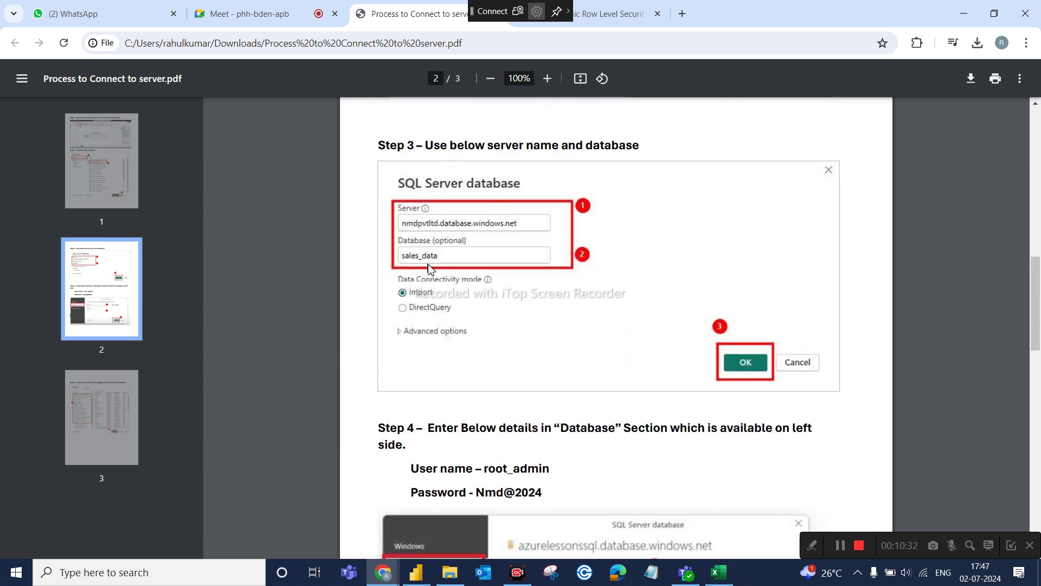
scroll(494, 306, "down", 3)
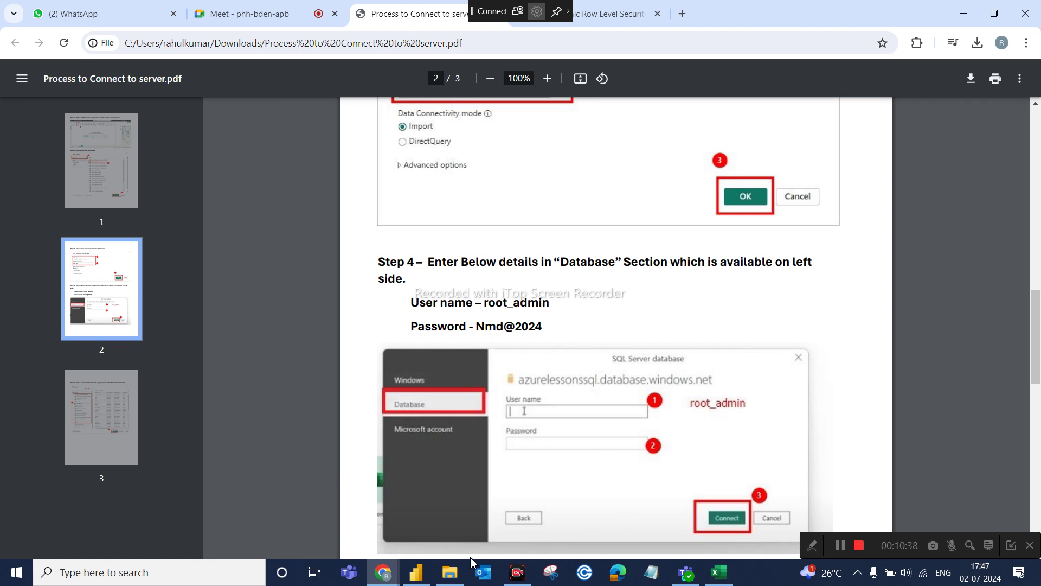
Choose Azure SQL database in Get Data and connect, opening the SQL Server database form.
left_click(415, 572)
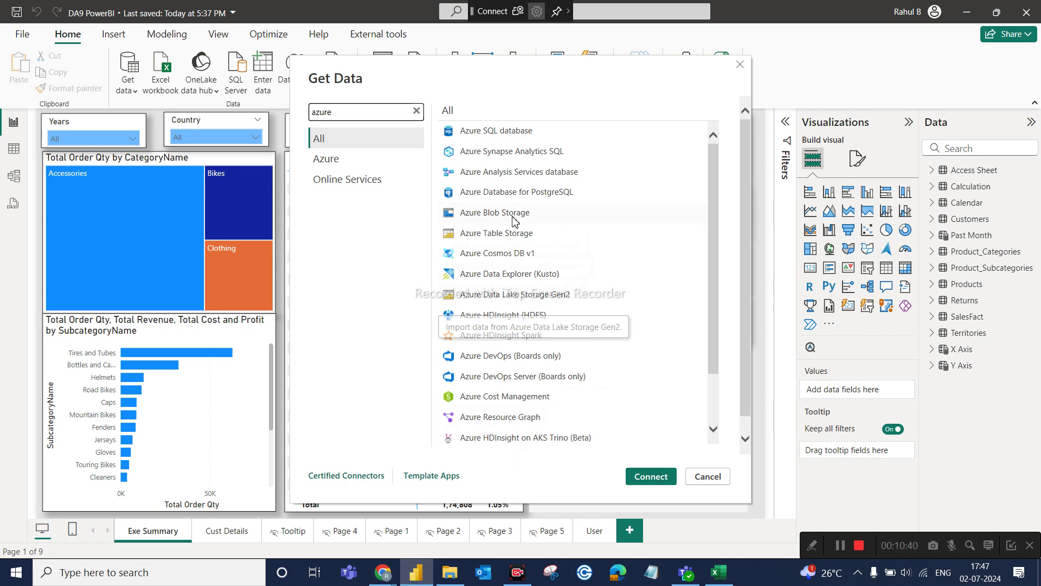
left_click(503, 132)
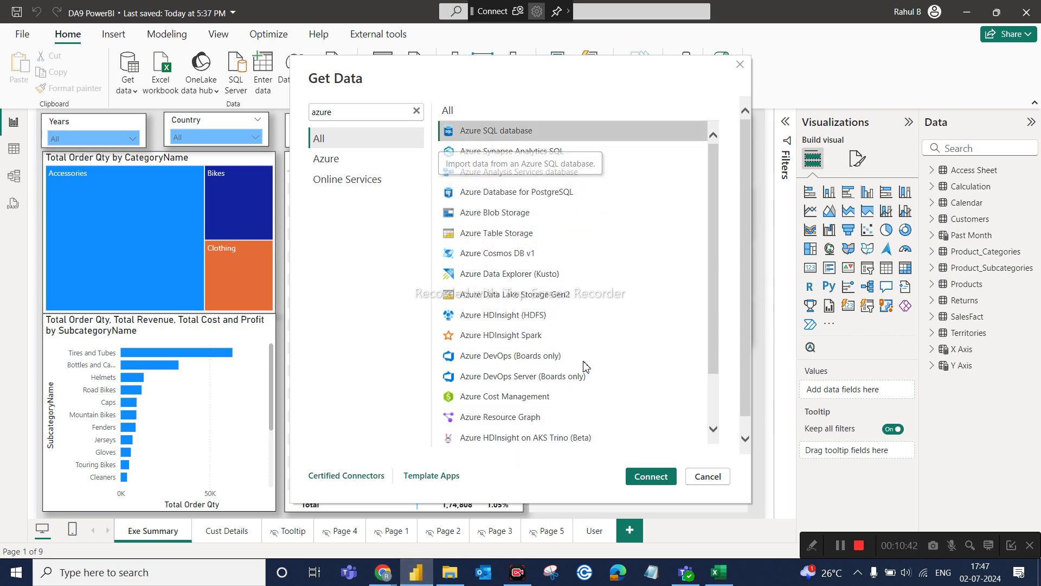
left_click(651, 477)
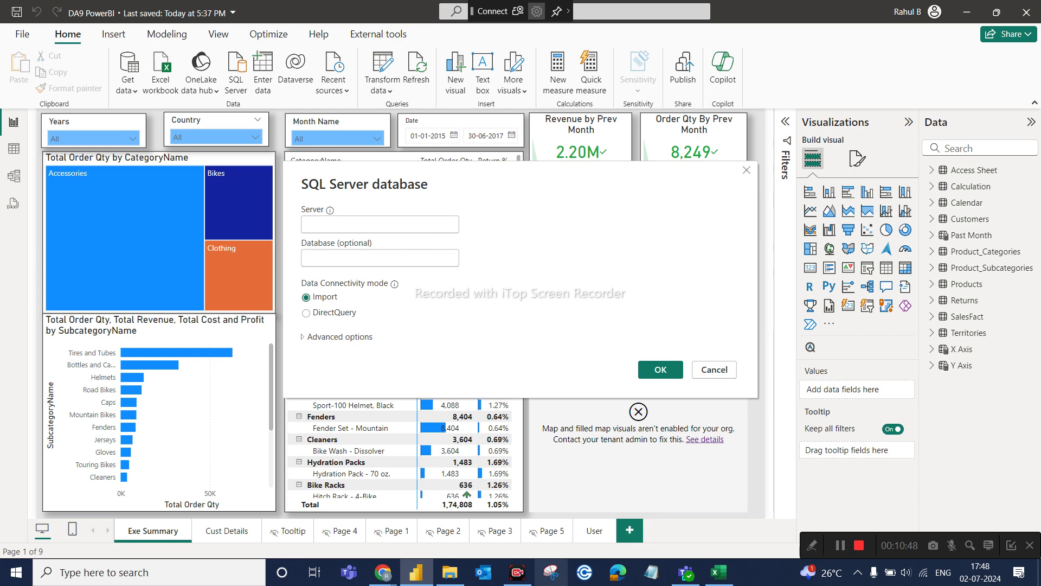
Glance at the Excel access workbook, then bring the connection guide PDF forward.
left_click(715, 574)
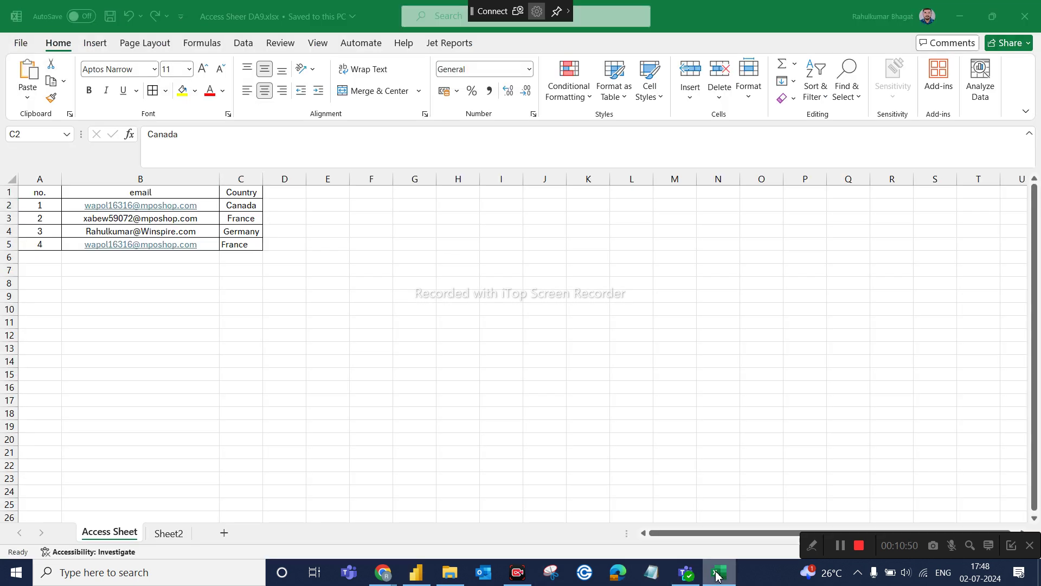
left_click(416, 573)
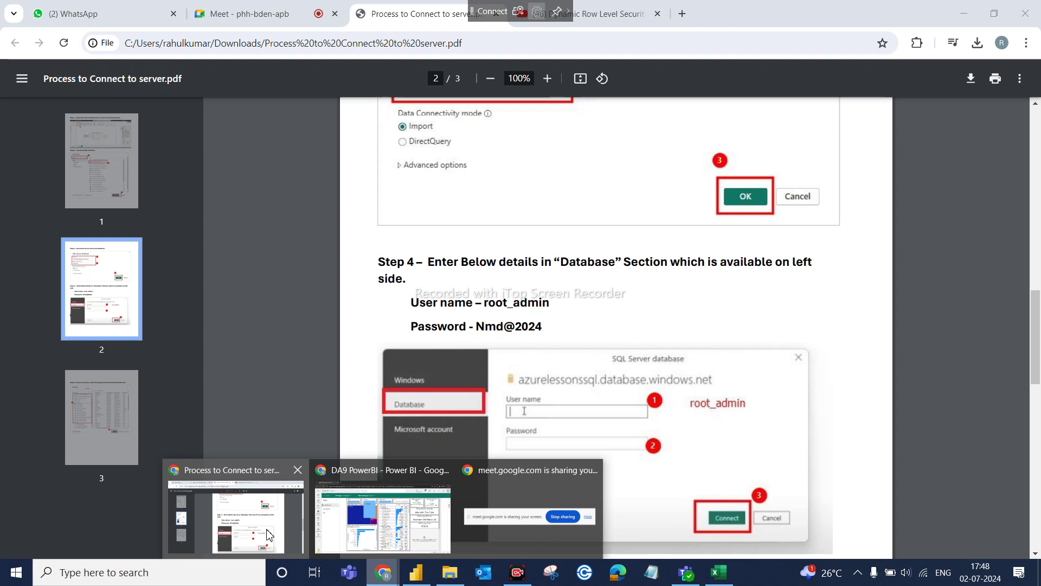
left_click(271, 536)
Read the guide's Steps 3 and 4 on server, database and login, then return to Power BI.
scroll(556, 353, "down", 1)
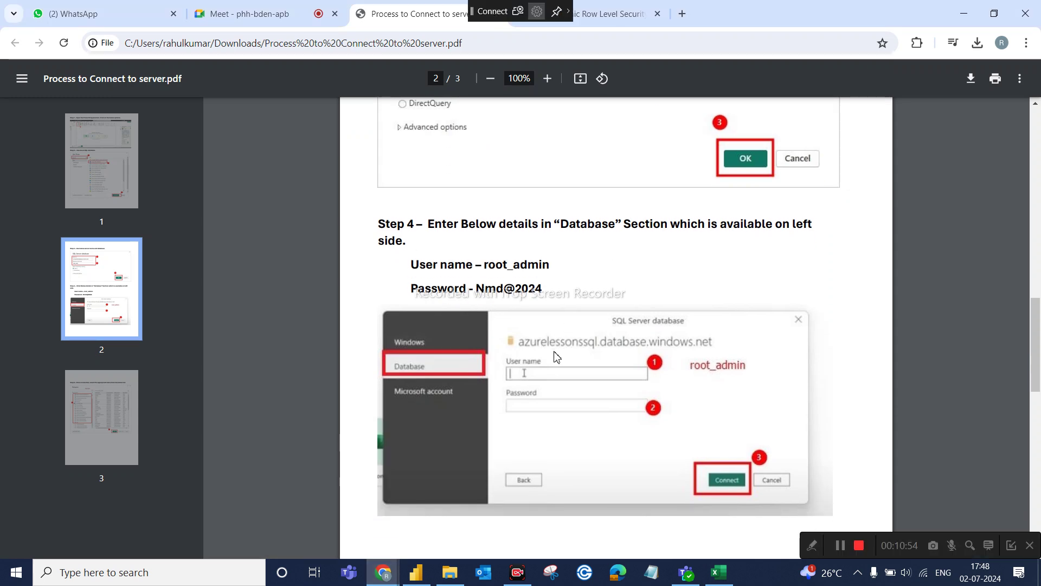
scroll(557, 356, "up", 3)
scroll(556, 355, "up", 2)
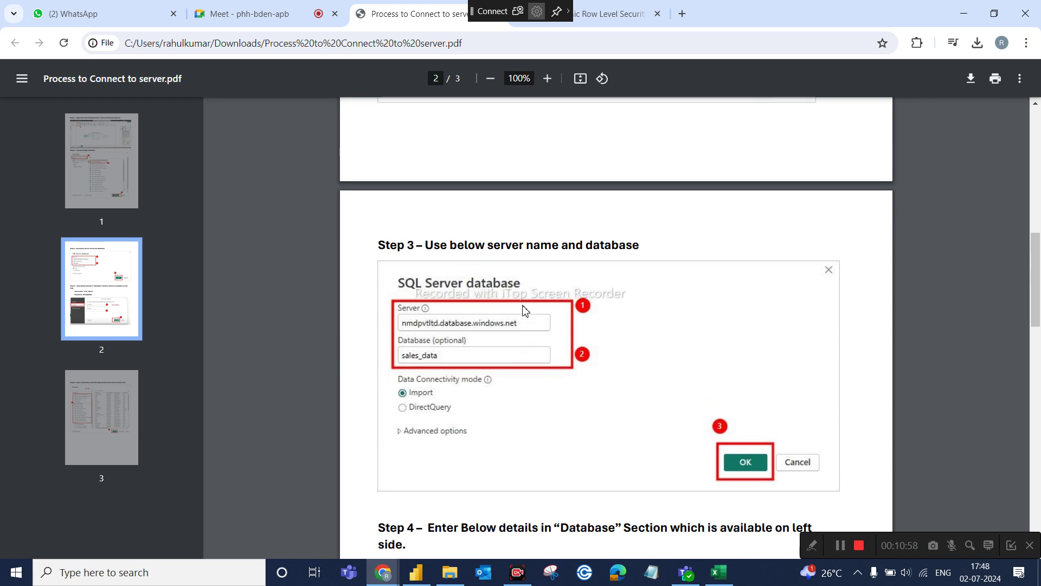
scroll(526, 311, "up", 1)
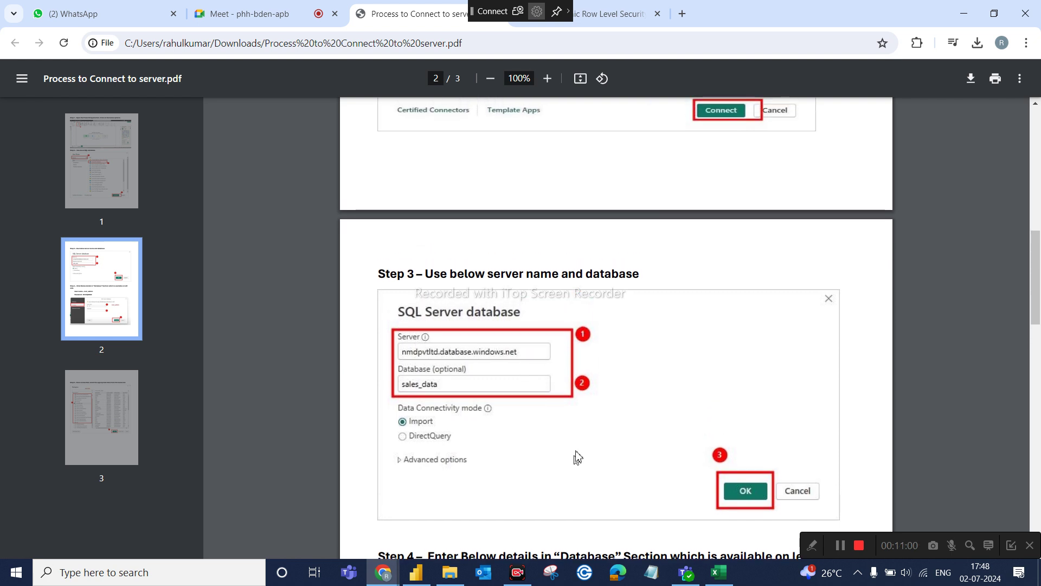
scroll(580, 434, "down", 2)
scroll(582, 435, "down", 2)
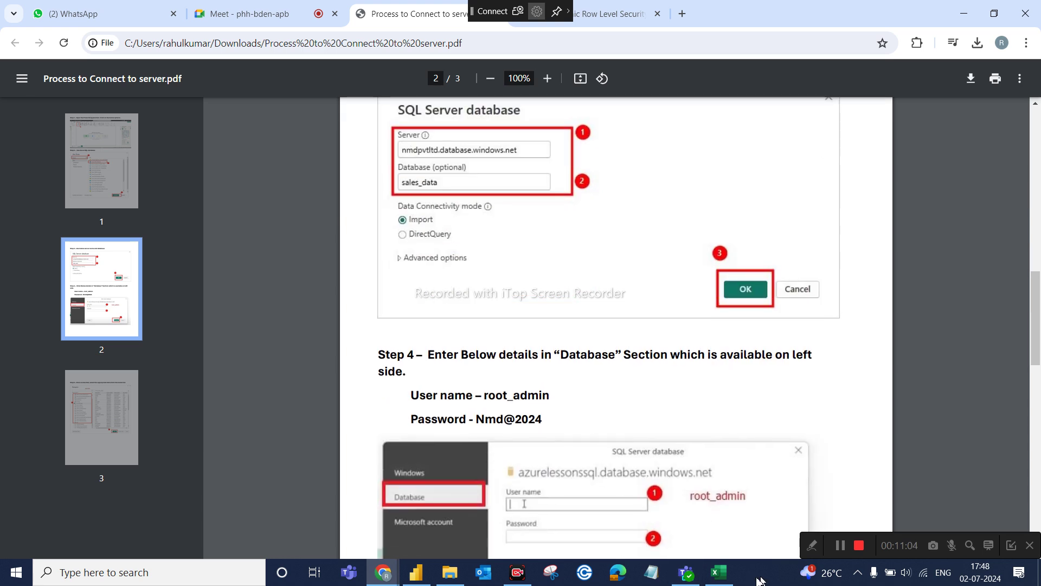
left_click(417, 582)
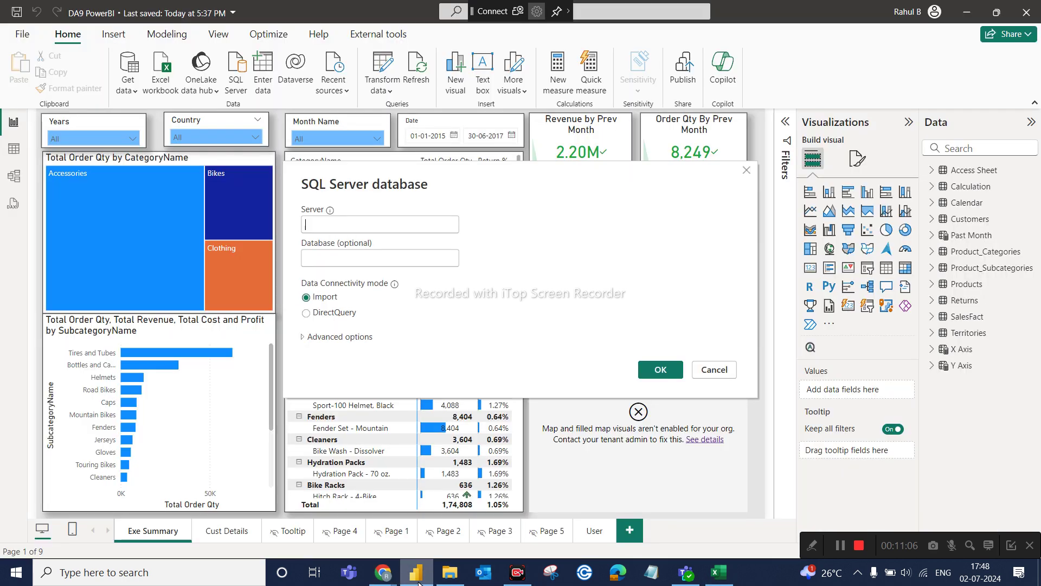
Enter nmdpvtltd.database.windows.net as the SQL Server name, correcting typos along the way.
left_click(359, 337)
left_click(358, 337)
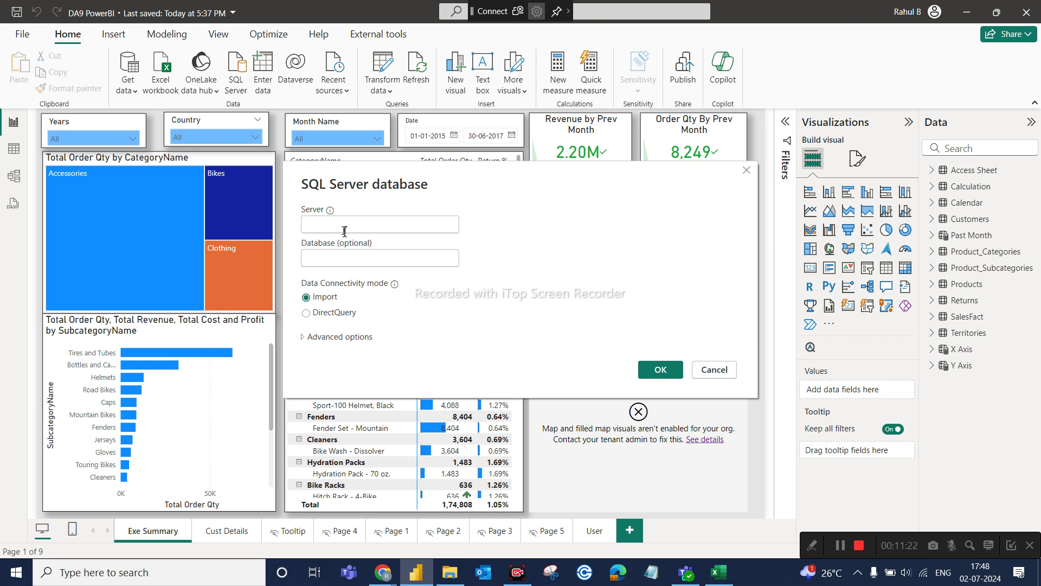
type("nmdpvt")
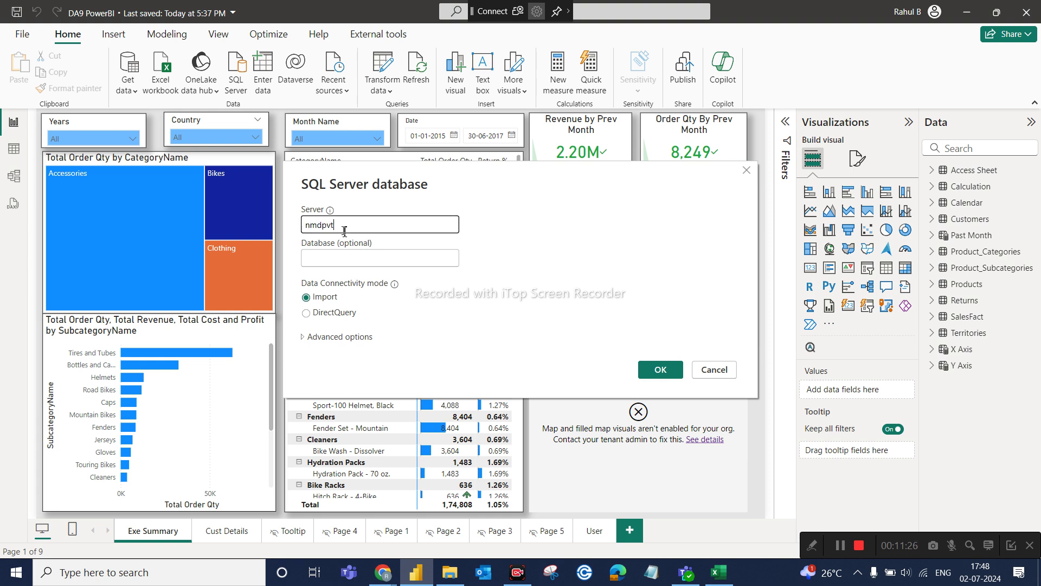
type("lys")
key("BackSpace")
type("td")
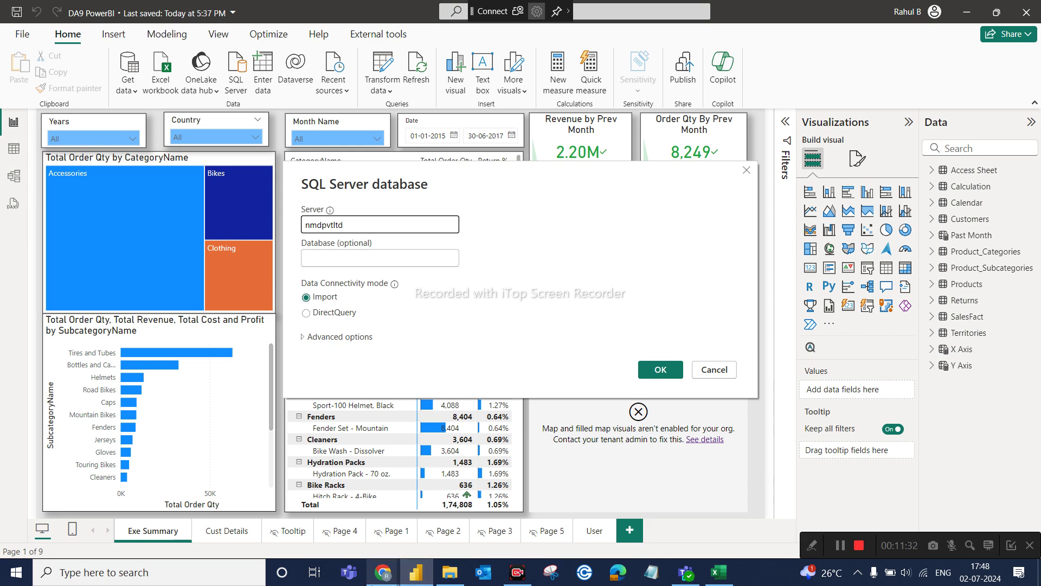
mouse_move(383, 574)
mouse_move(276, 539)
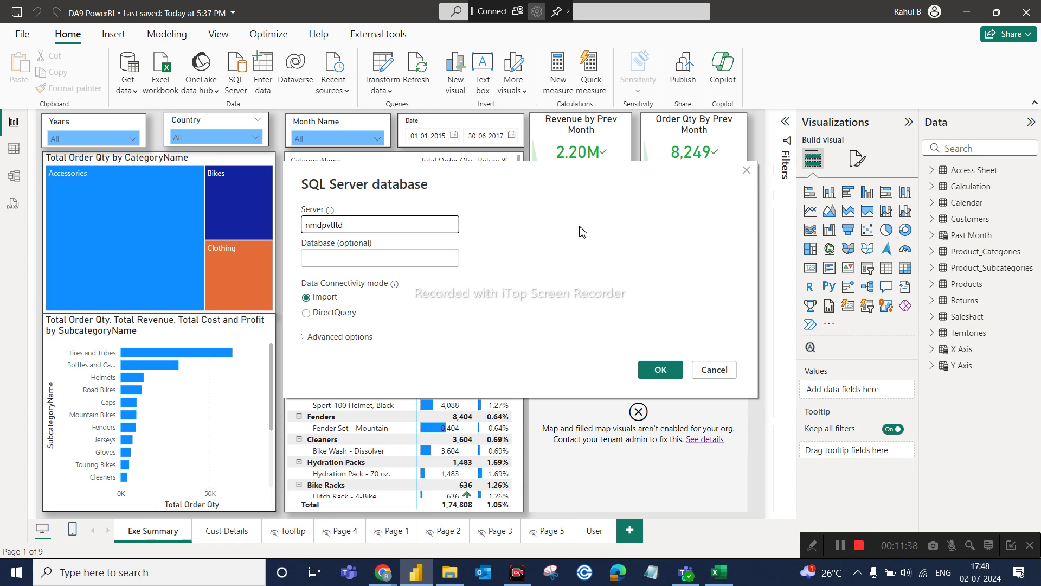
type("database")
type(".windows")
type(",ne")
key("BackSpace")
key("BackSpace")
key("BackSpace")
type(".n")
Enter sales_data as the database name and submit the connection.
left_click(377, 263)
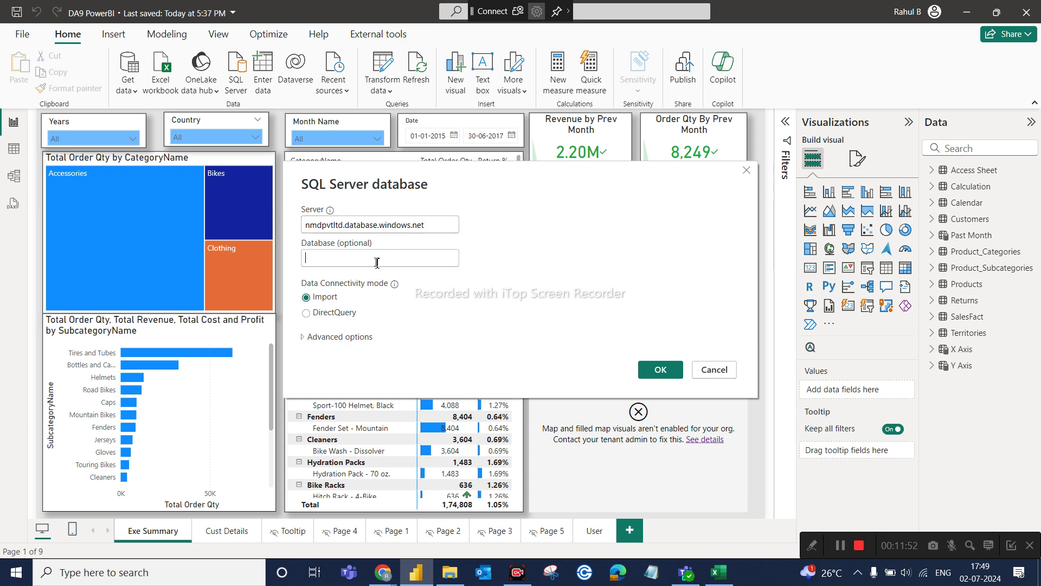
type("sale")
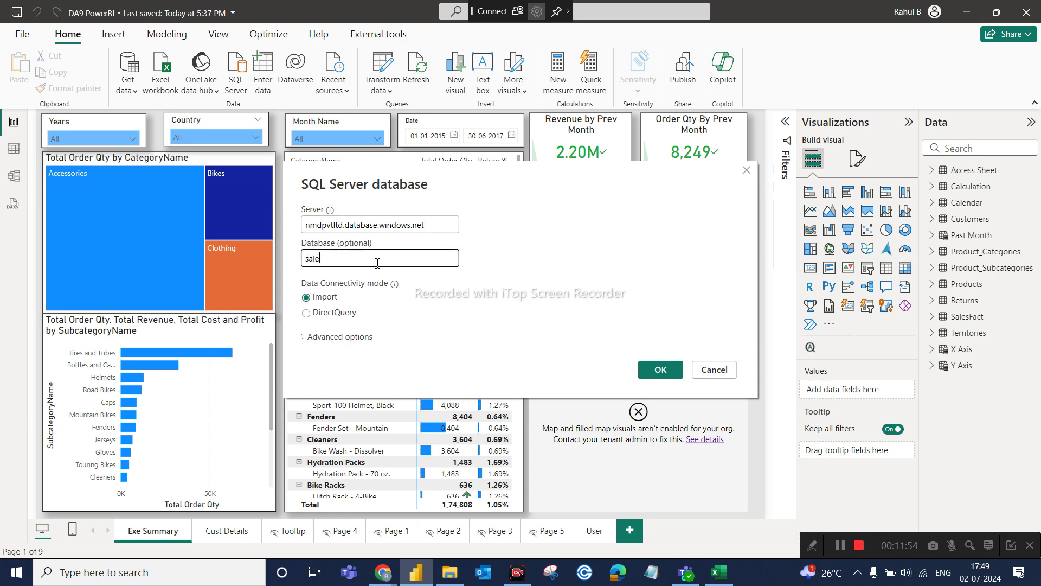
type("s_data")
left_click(662, 368)
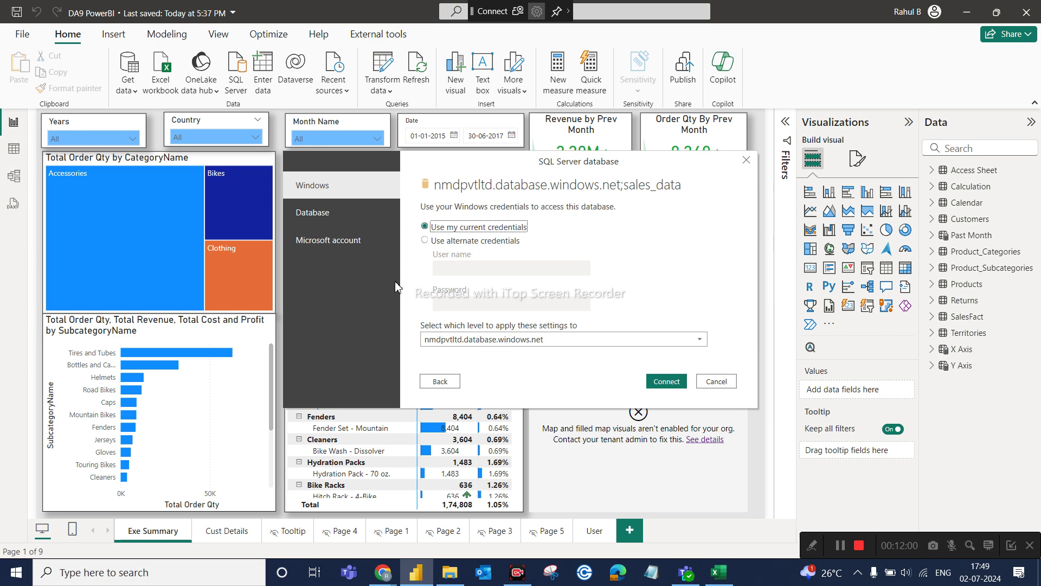
Use Database credentials, enter the database user name and password, and connect.
left_click(333, 216)
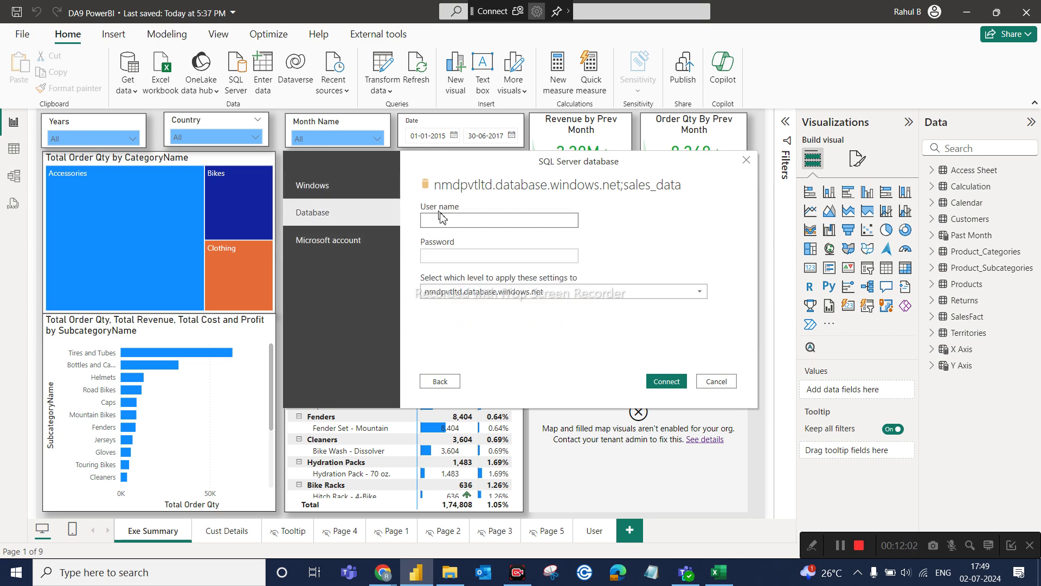
type("root")
key("Tab")
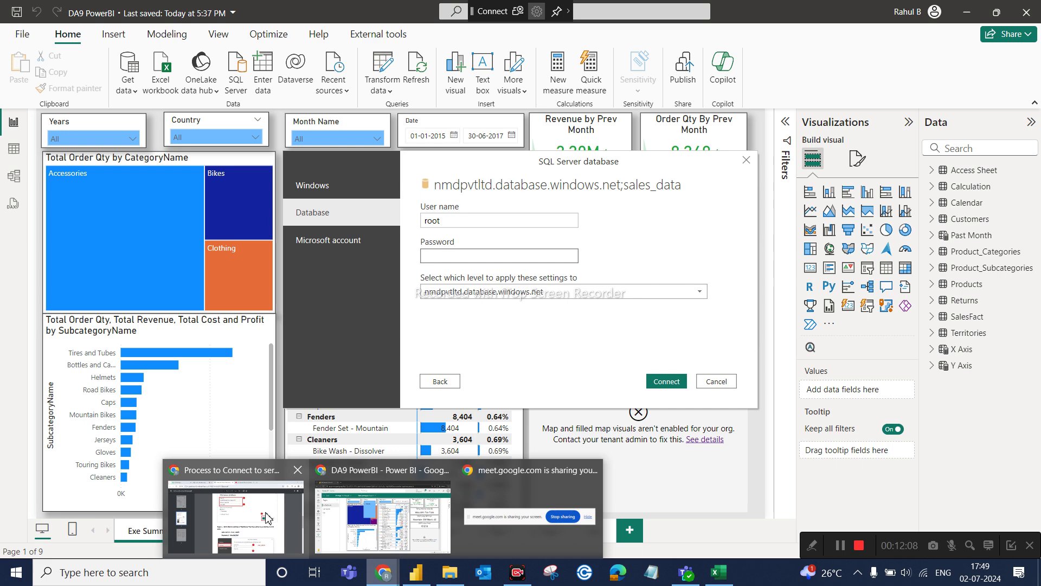
mouse_move(266, 517)
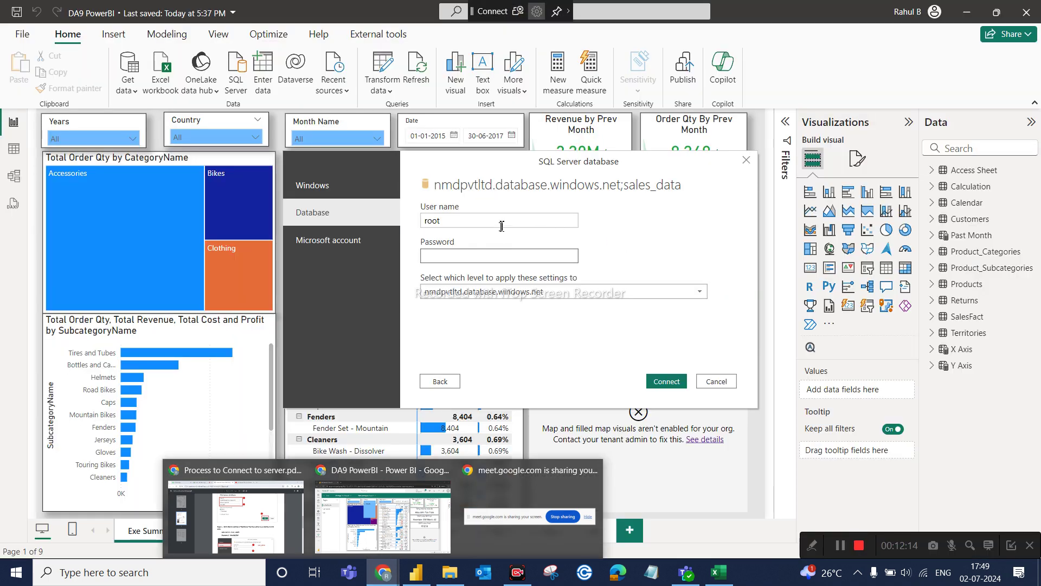
type("_")
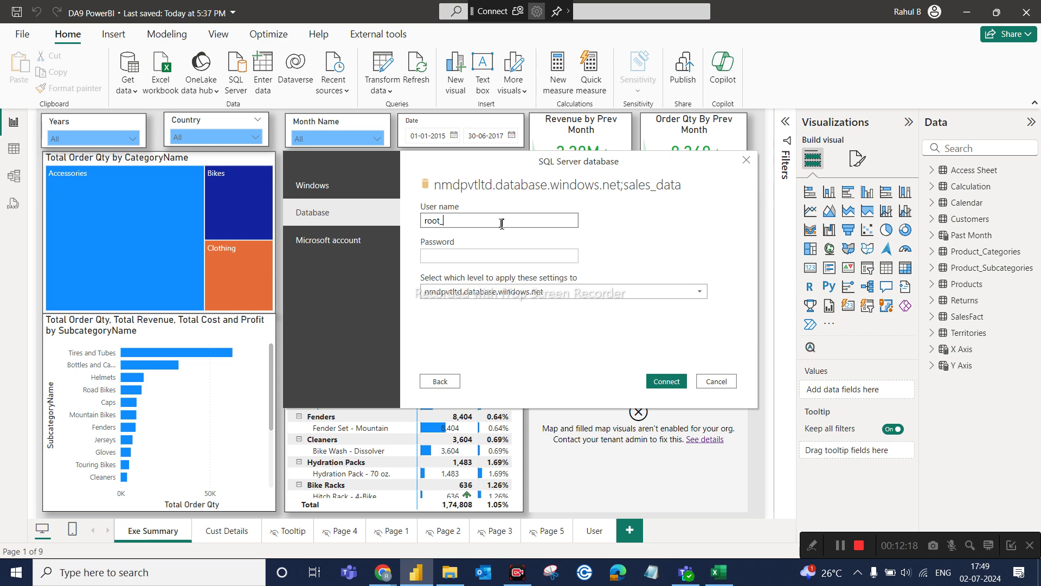
type("admin")
left_click(494, 253)
type("*")
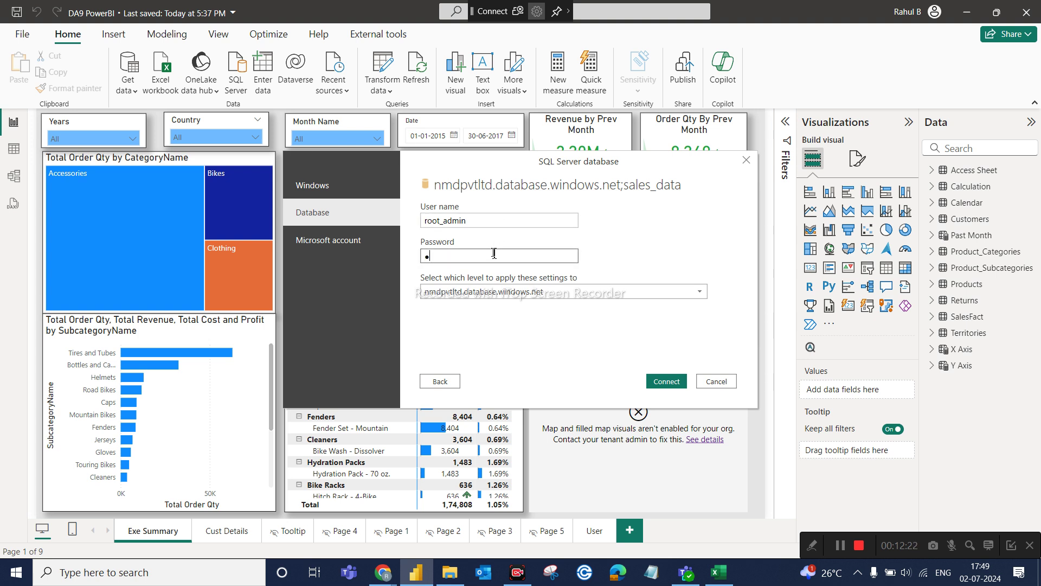
type("*******")
left_click(667, 380)
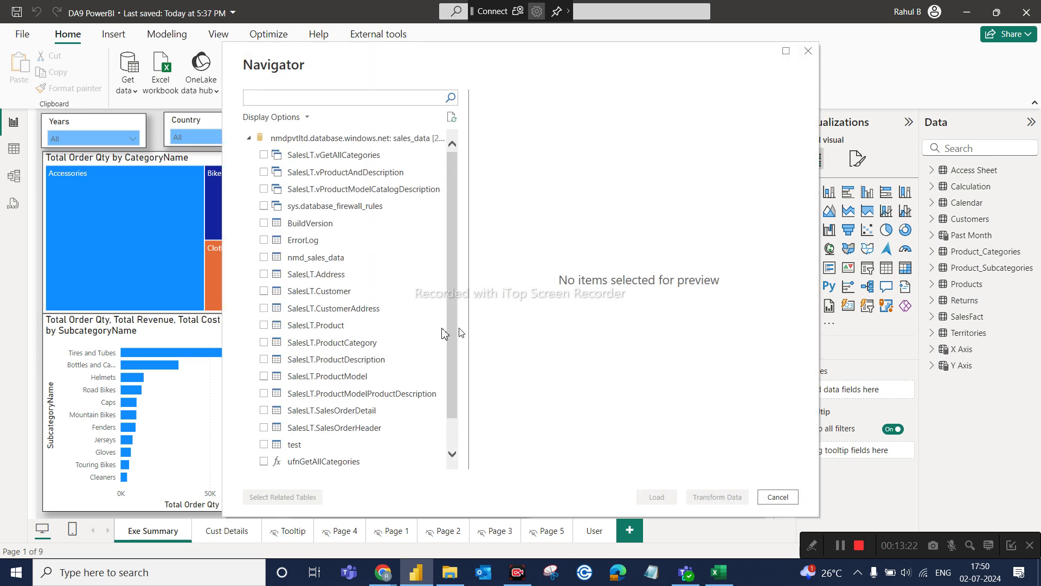
Check nmd_sales_data in the Navigator and preview its data.
scroll(342, 343, "down", 1)
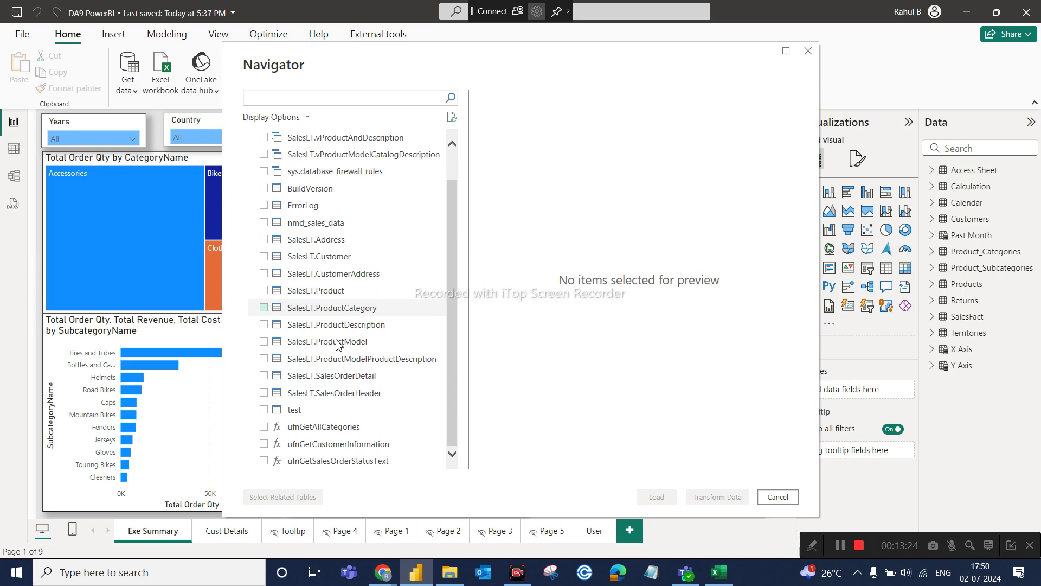
scroll(338, 345, "up", 1)
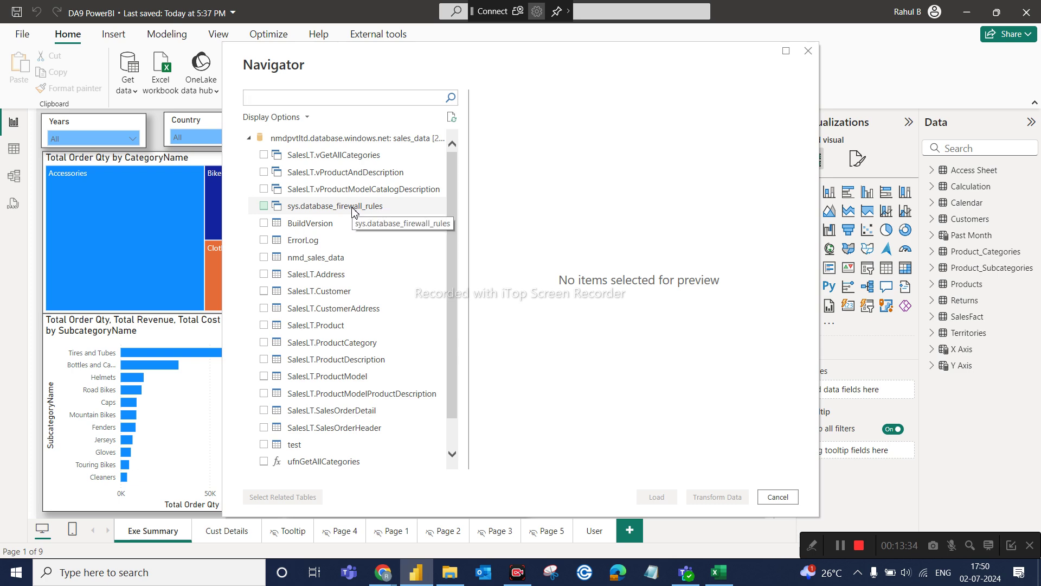
left_click(264, 258)
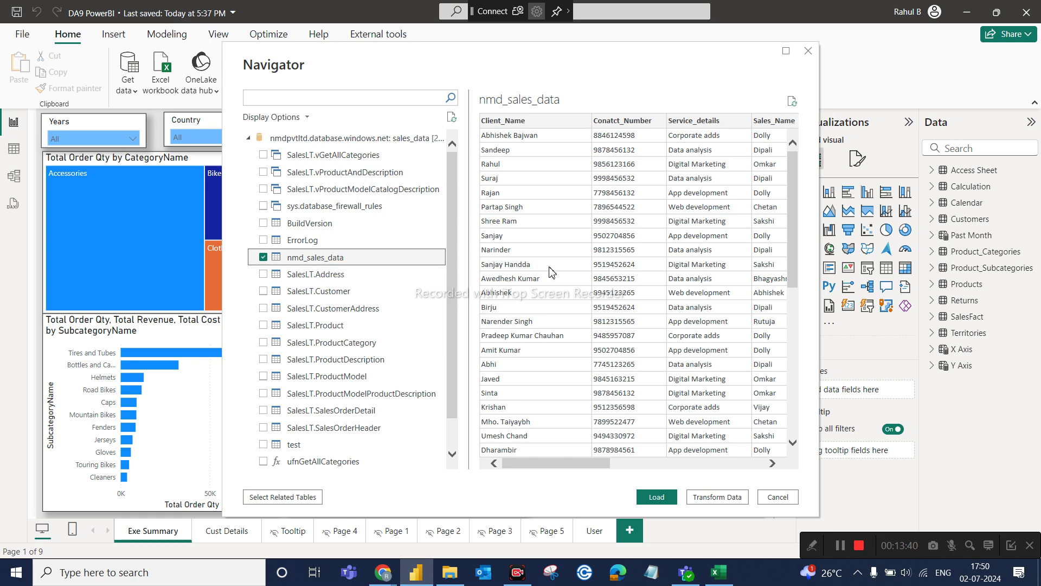
scroll(599, 325, "down", 5)
scroll(598, 325, "up", 5)
left_click(748, 463)
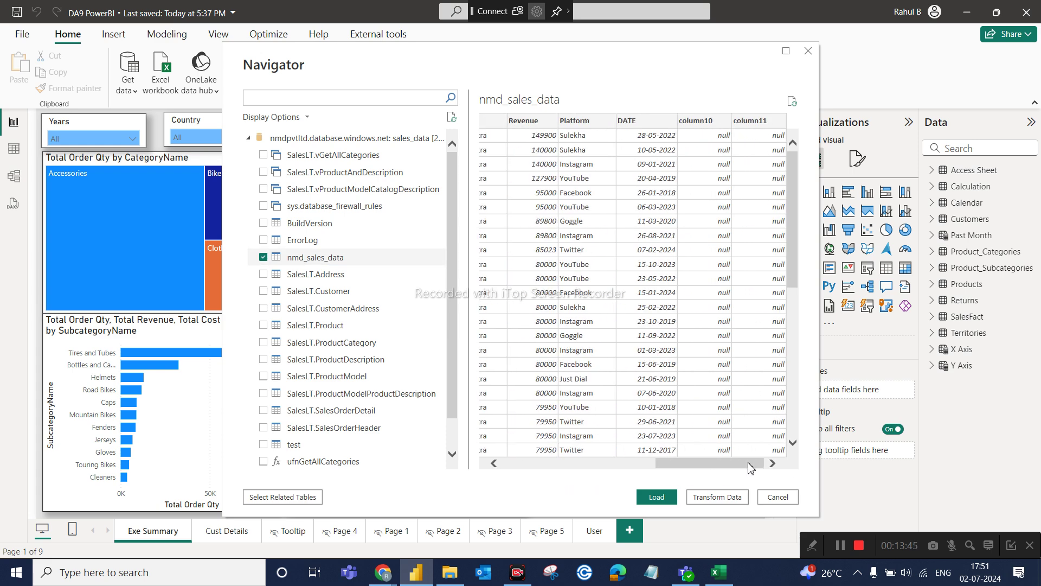
left_click(521, 465)
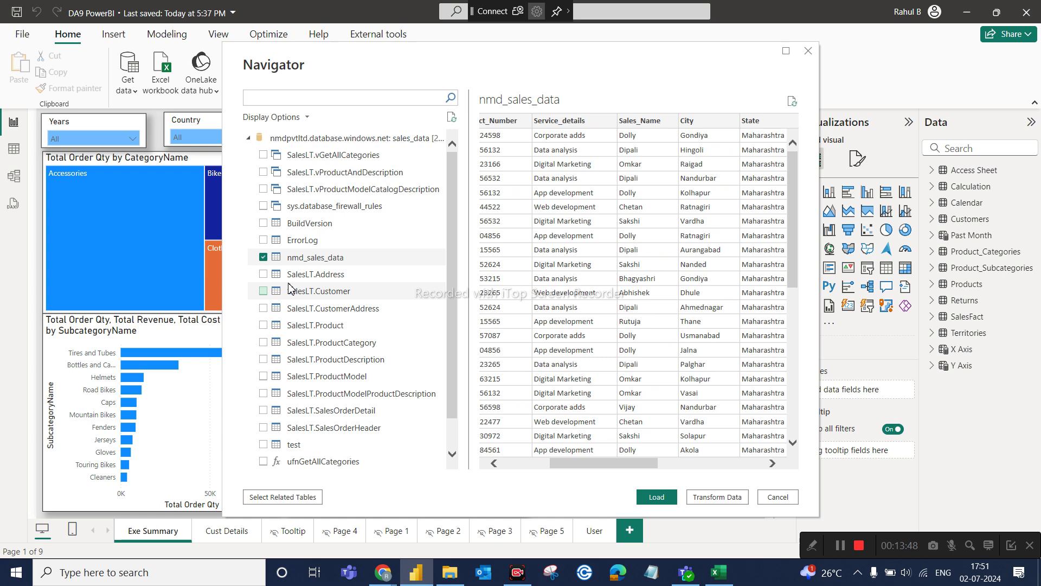
Check SalesLT.Address, SalesLT.Customer and SalesLT.CustomerAddress, and preview SalesLT.Product and SalesLT.ProductCategory.
left_click(264, 274)
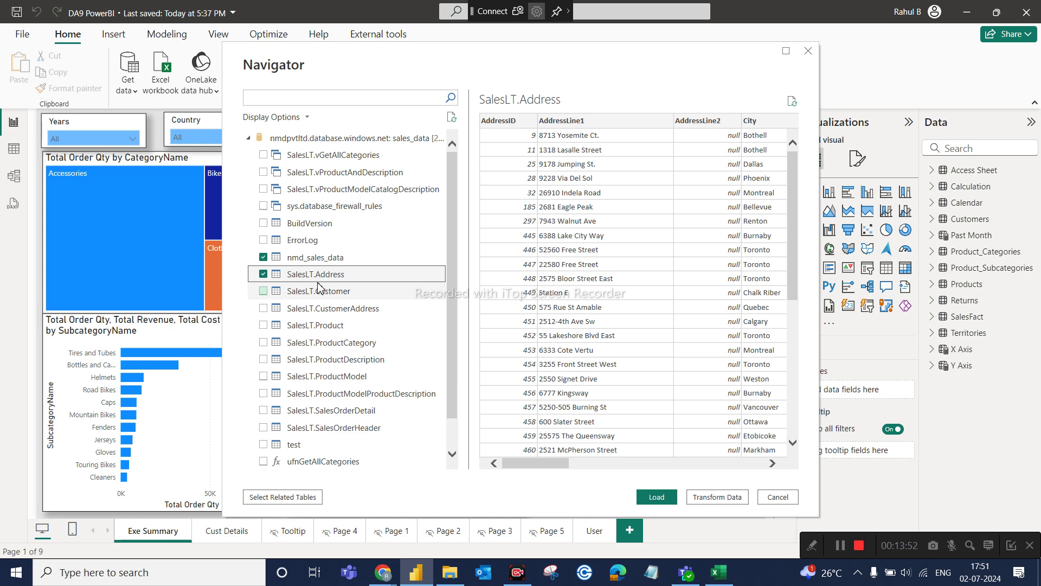
left_click(264, 291)
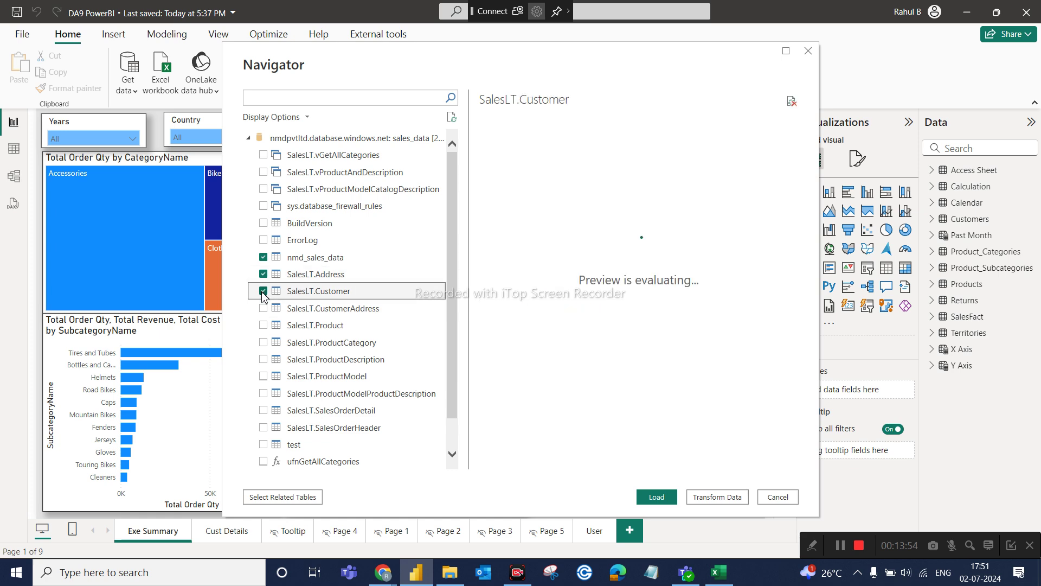
left_click(264, 307)
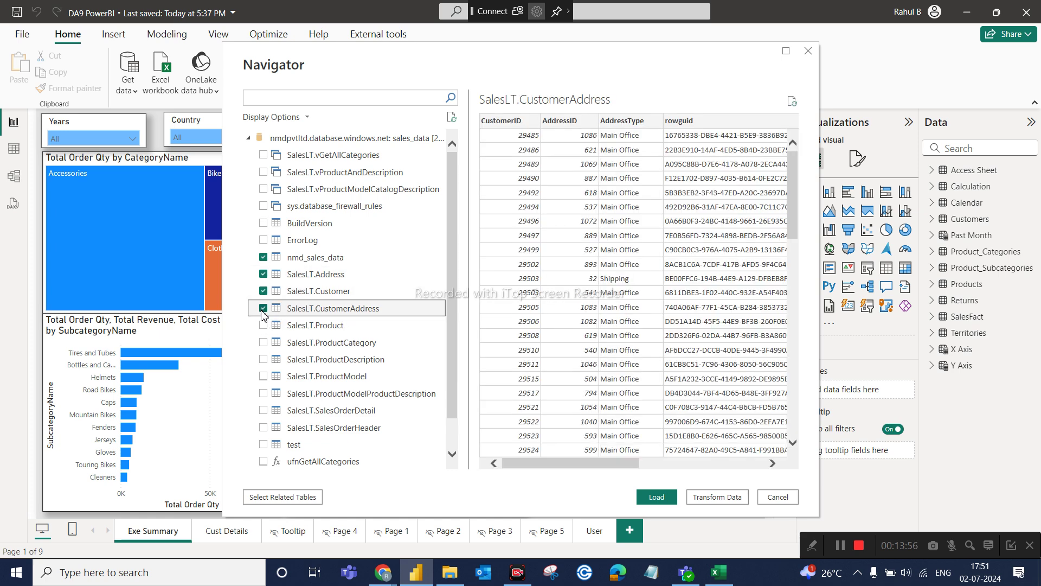
left_click(265, 329)
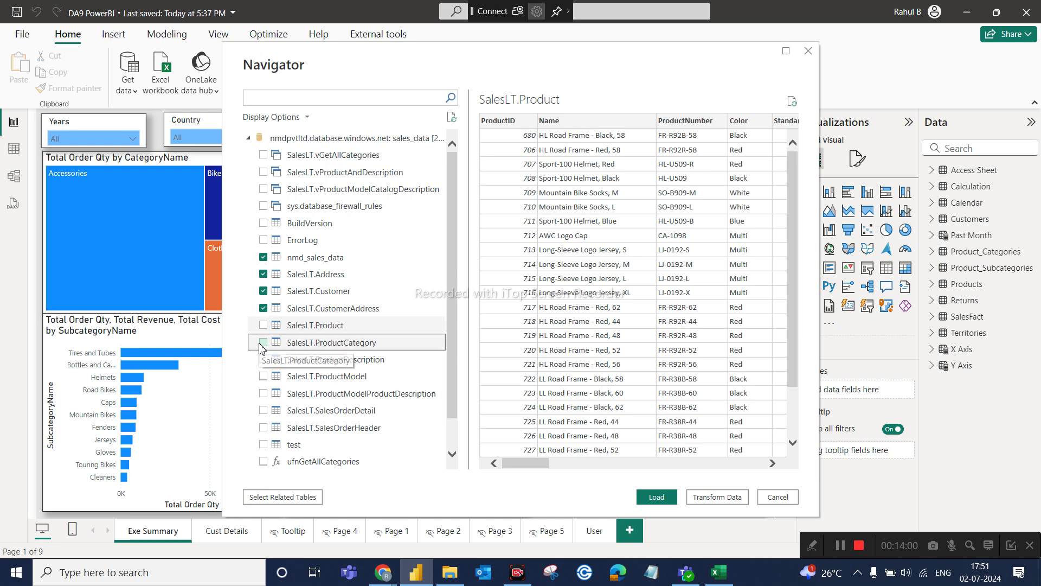
left_click(260, 347)
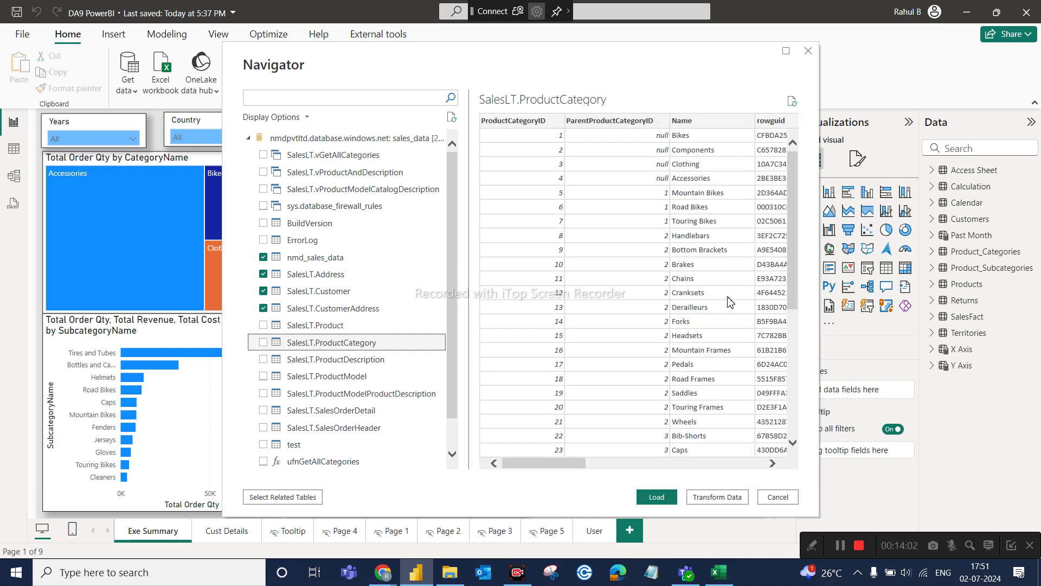
scroll(728, 299, "down", 3)
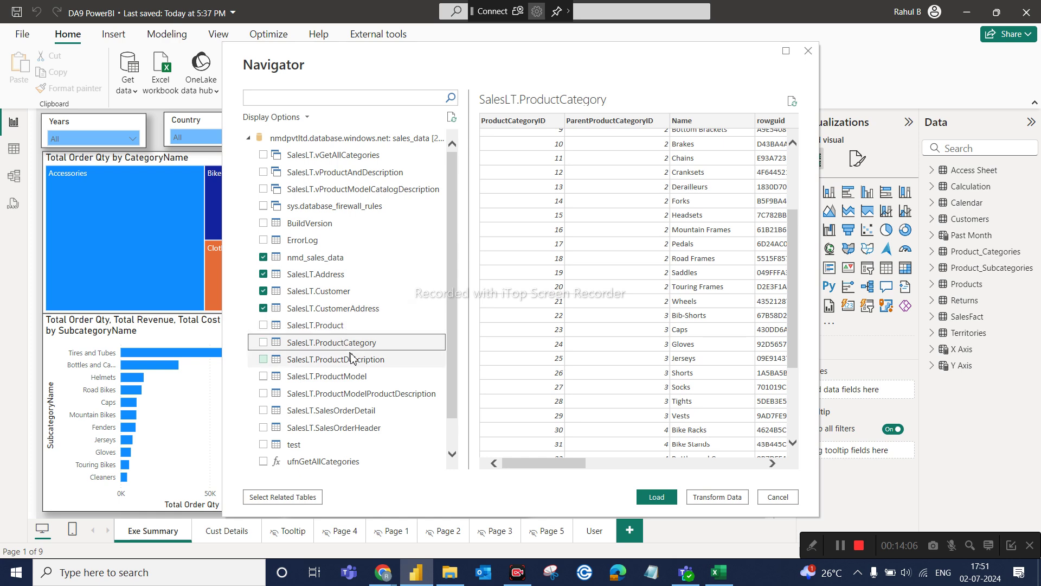
scroll(308, 385, "down", 2)
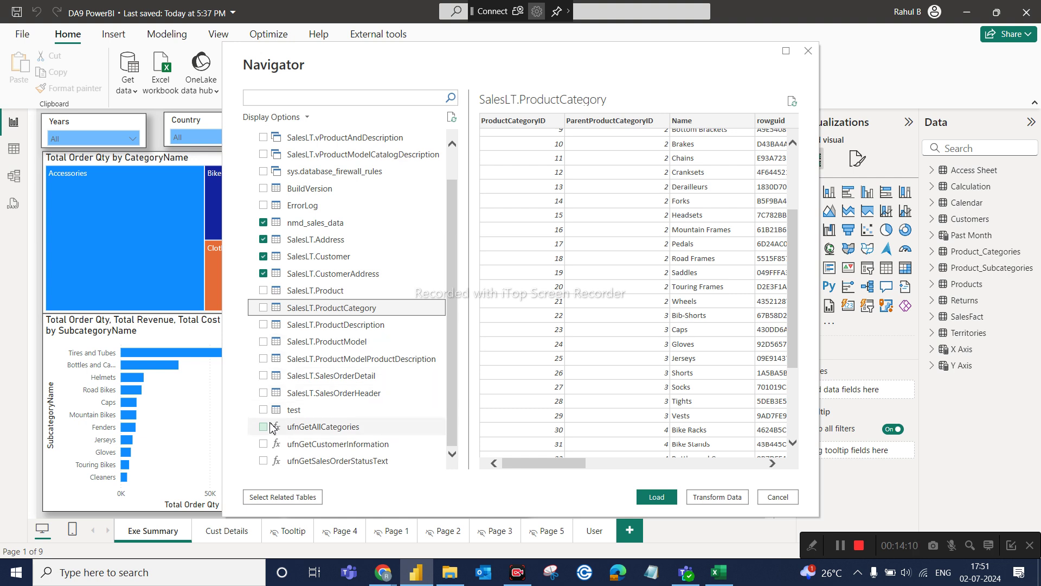
scroll(274, 333, "up", 2)
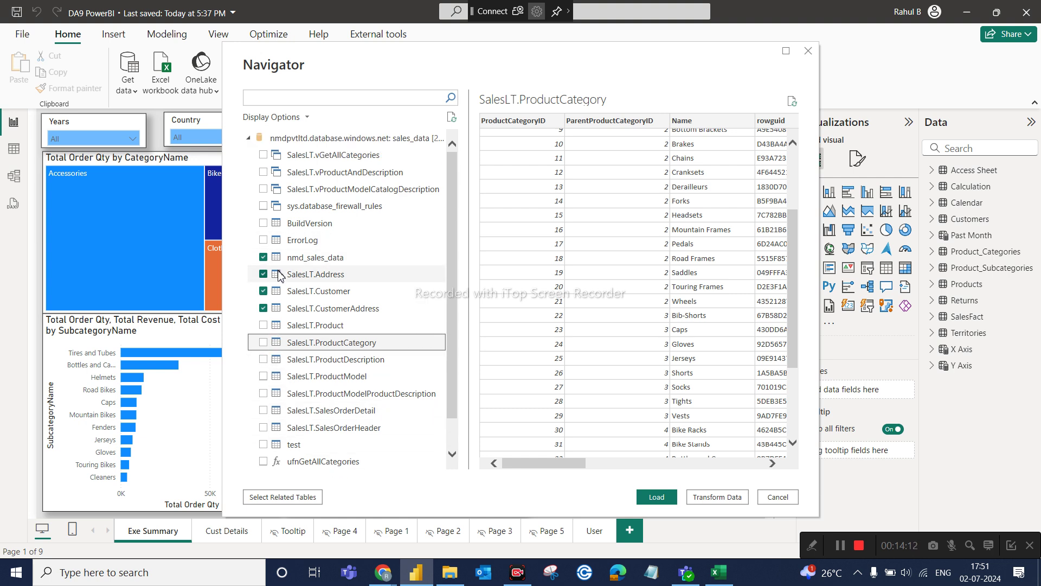
Uncheck nmd_sales_data, SalesLT.Customer and SalesLT.CustomerAddress, then bring the AdventureWorks CSV Files folder forward.
left_click(263, 257)
left_click(263, 292)
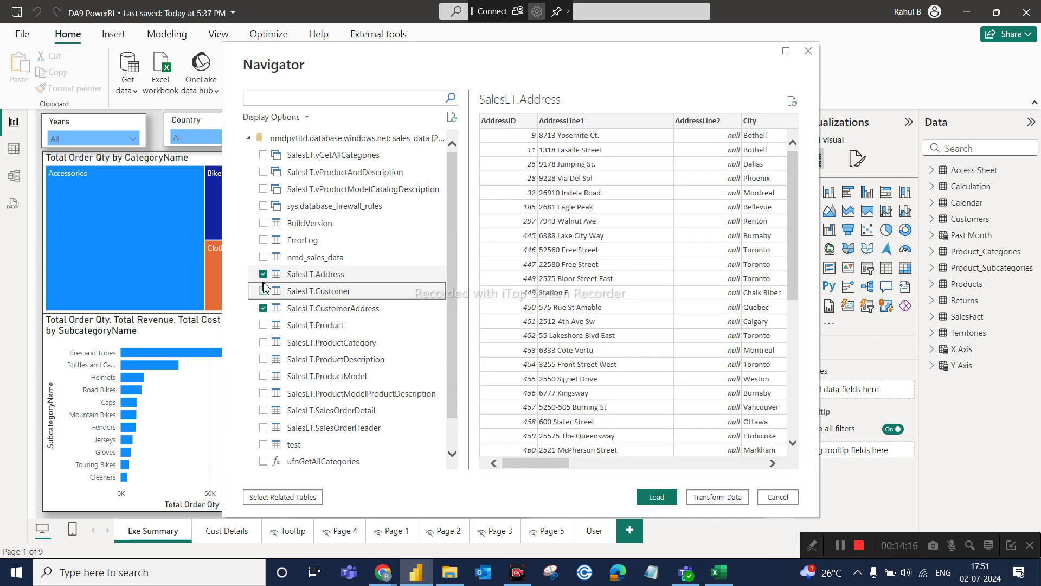
left_click(263, 308)
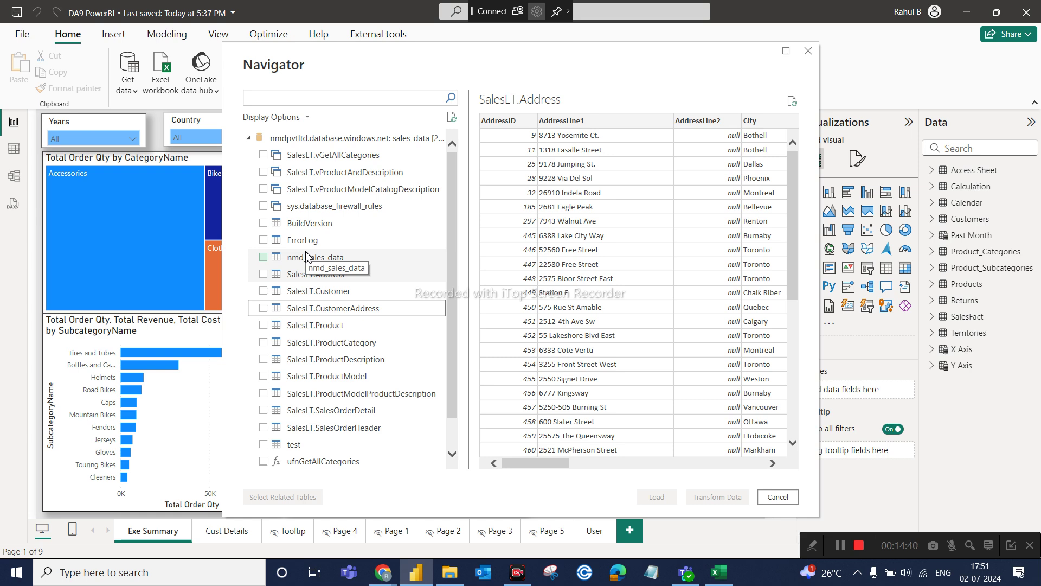
left_click(449, 581)
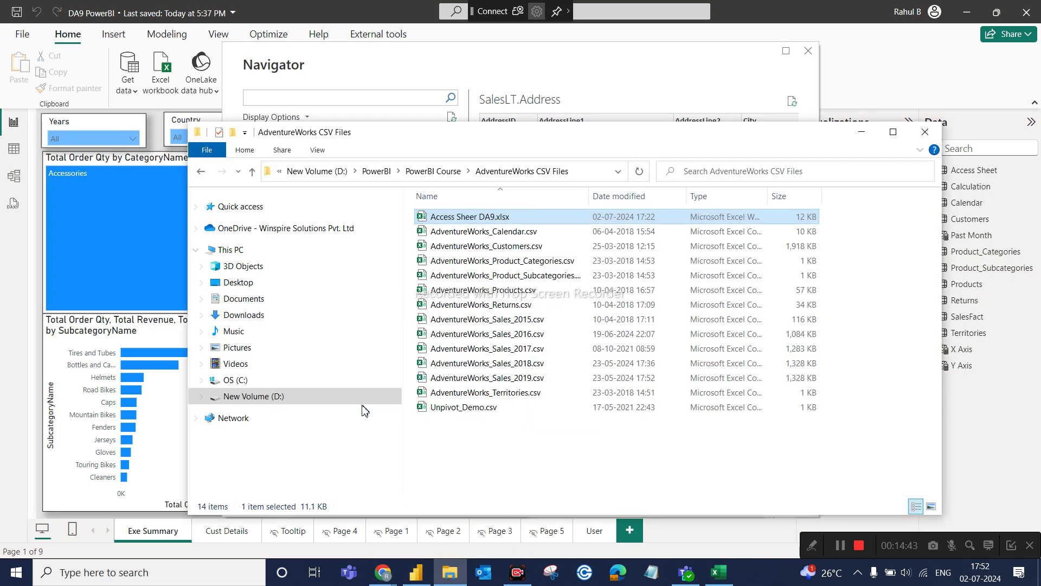
Go from PowerBI Course into Dummy Project > Superstore and select Super Store BRS.xlsx.
left_click(200, 172)
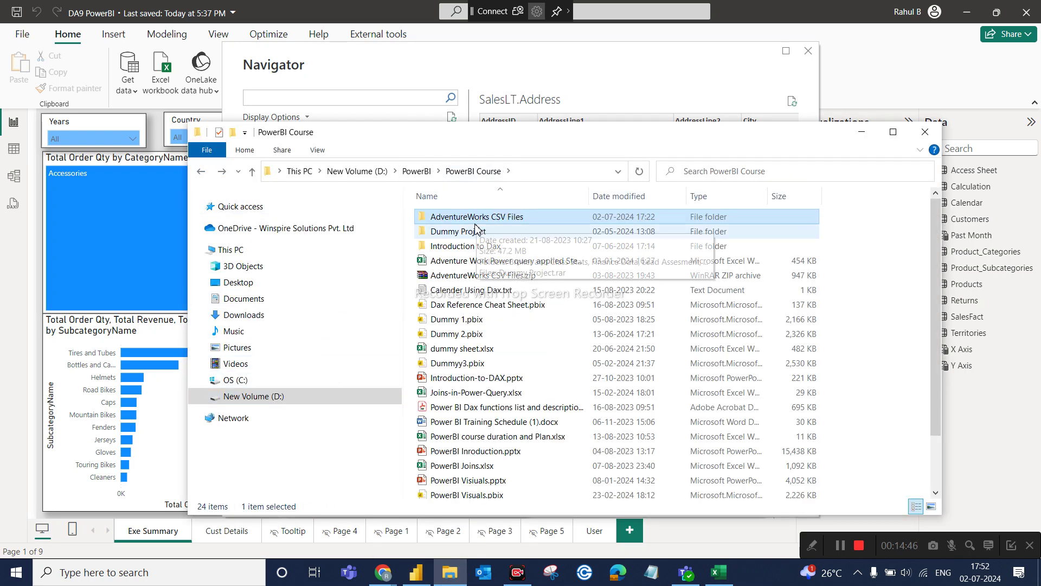
double_click(477, 231)
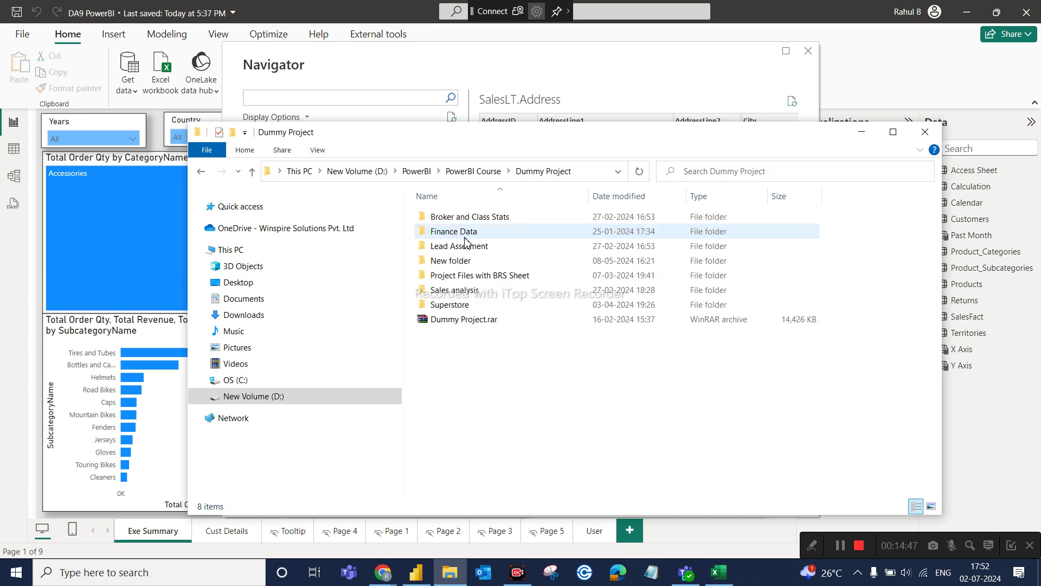
double_click(449, 311)
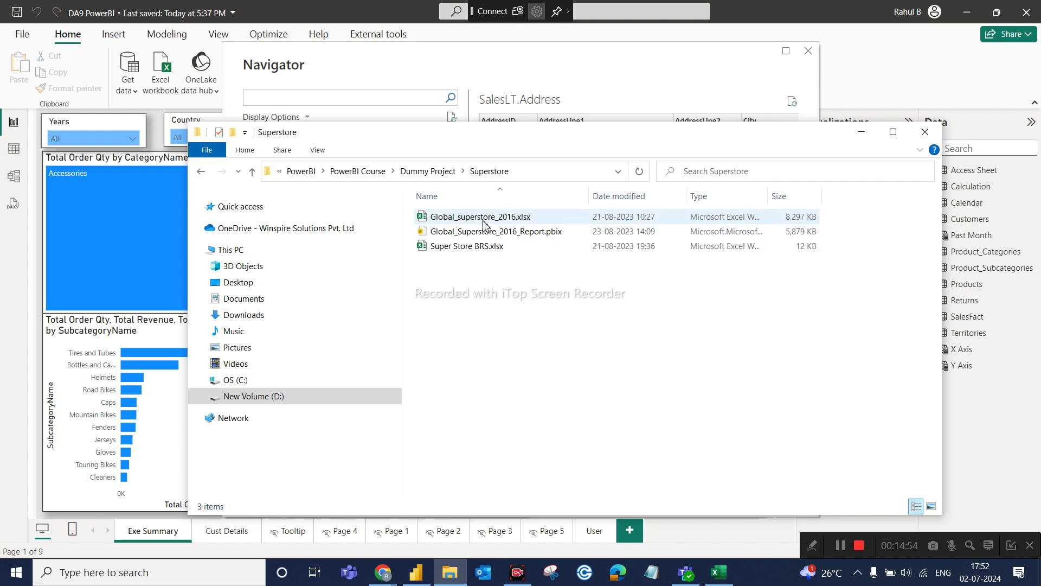
left_click(461, 248)
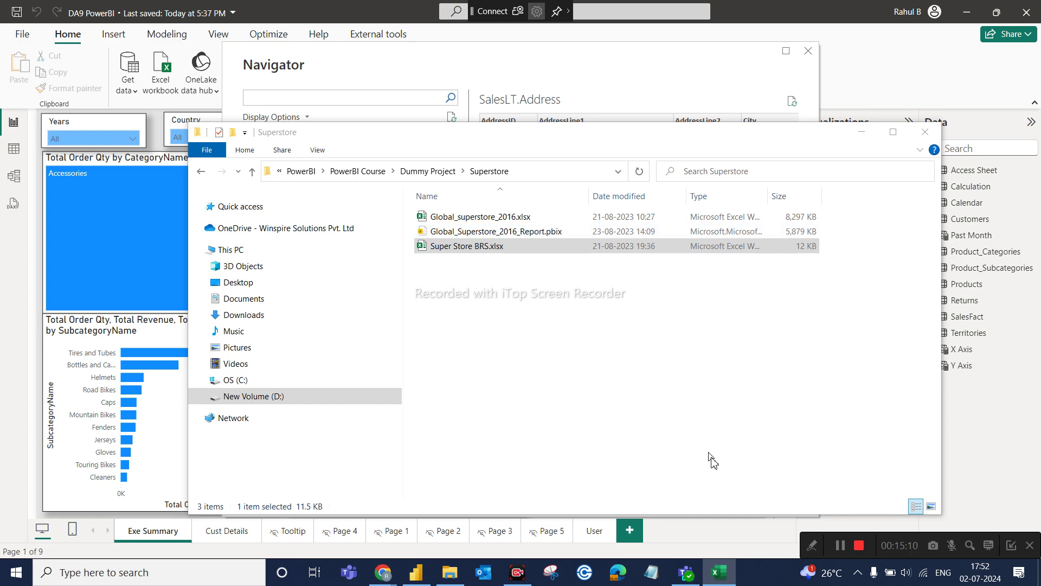
Read the Super Store BRS requirements Q-1 to Q-11, select the Q-6 Product Details cell, then close the workbook.
left_click(719, 572)
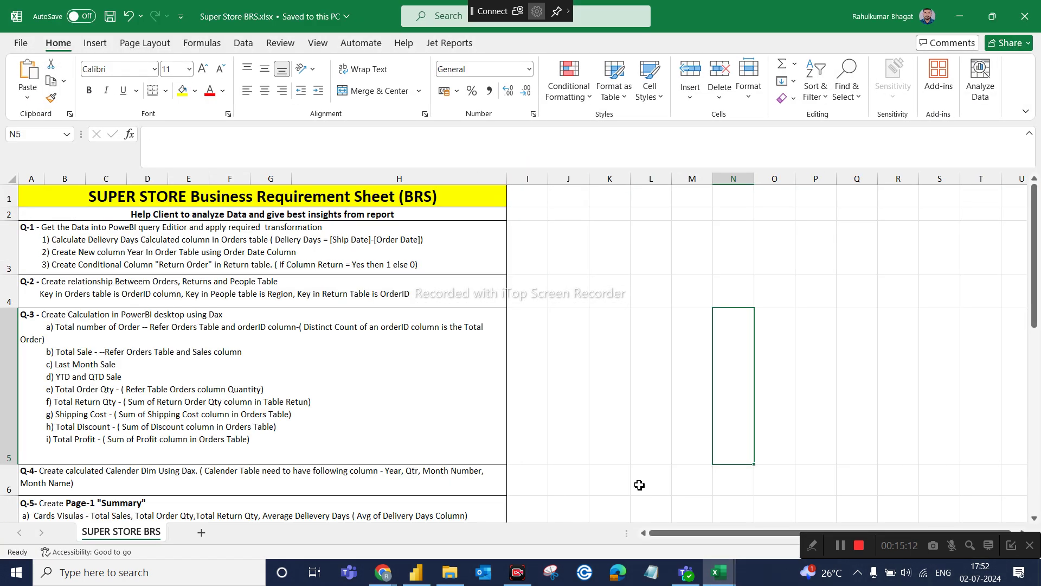
scroll(464, 487, "down", 2)
scroll(465, 488, "up", 2)
scroll(464, 489, "down", 1)
scroll(191, 302, "down", 1)
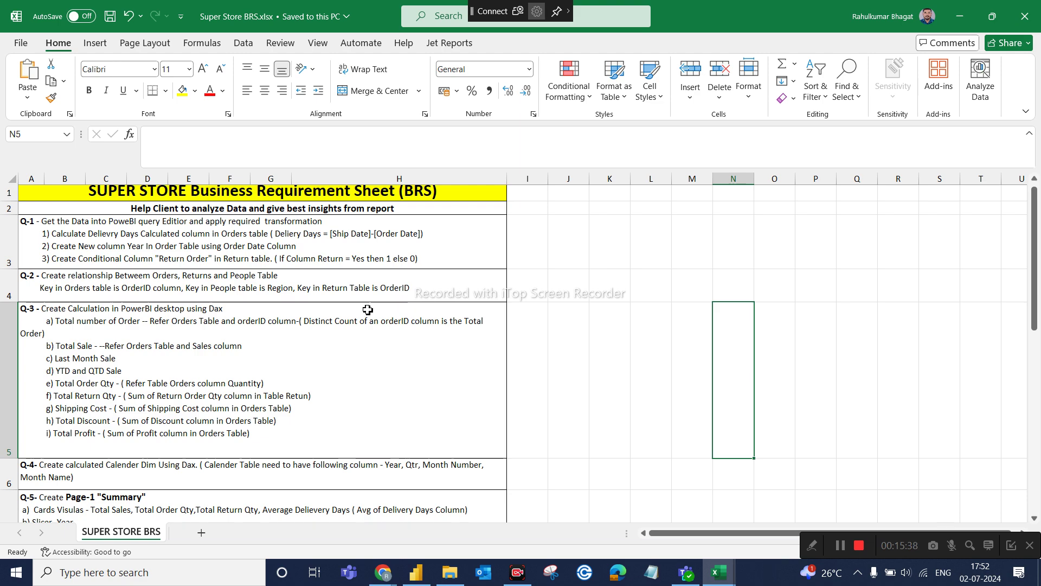
scroll(367, 308, "down", 8)
scroll(368, 309, "down", 2)
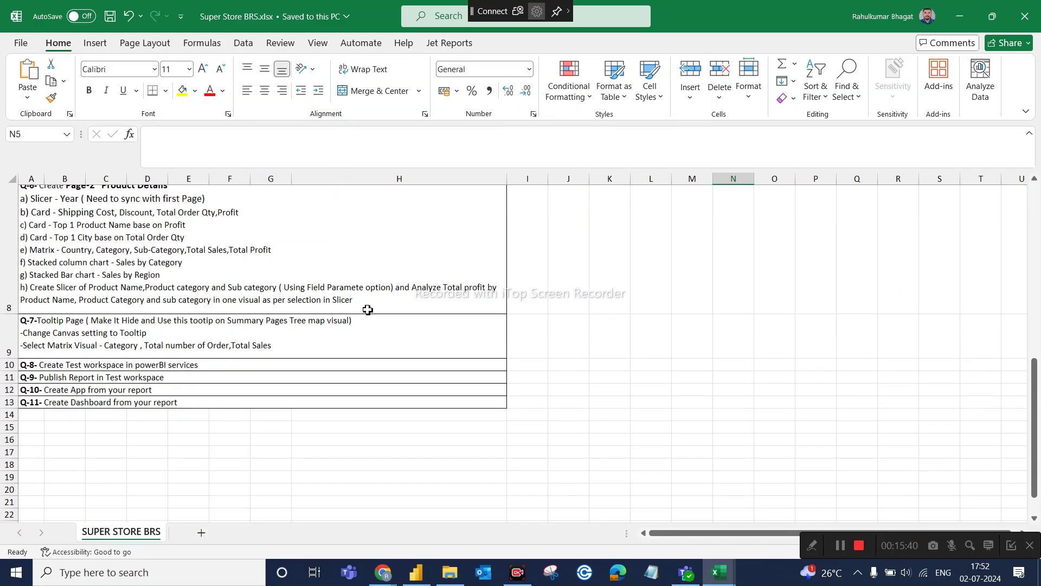
scroll(360, 251, "up", 1)
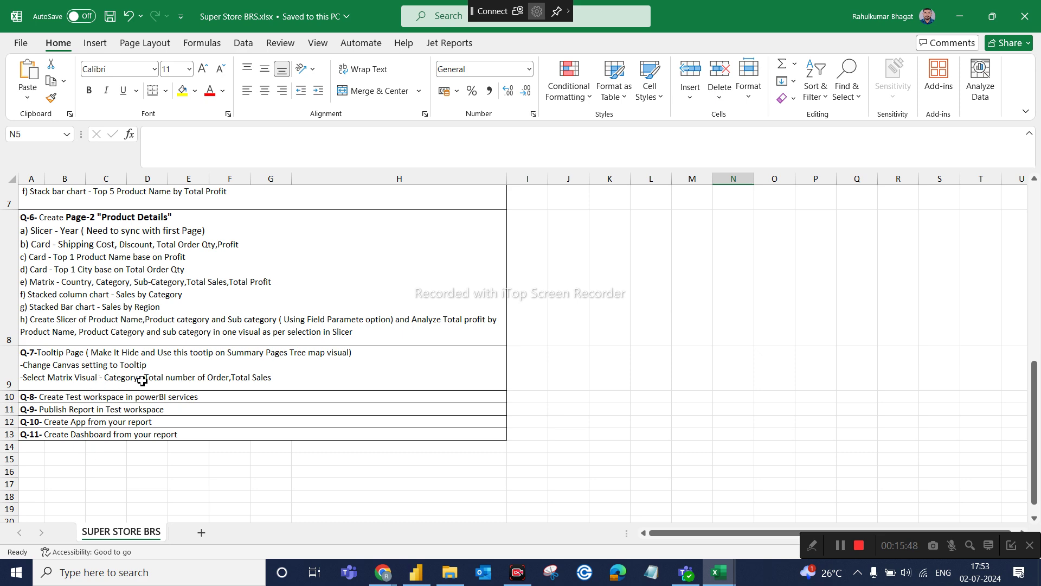
scroll(142, 381, "up", 2)
left_click(447, 277)
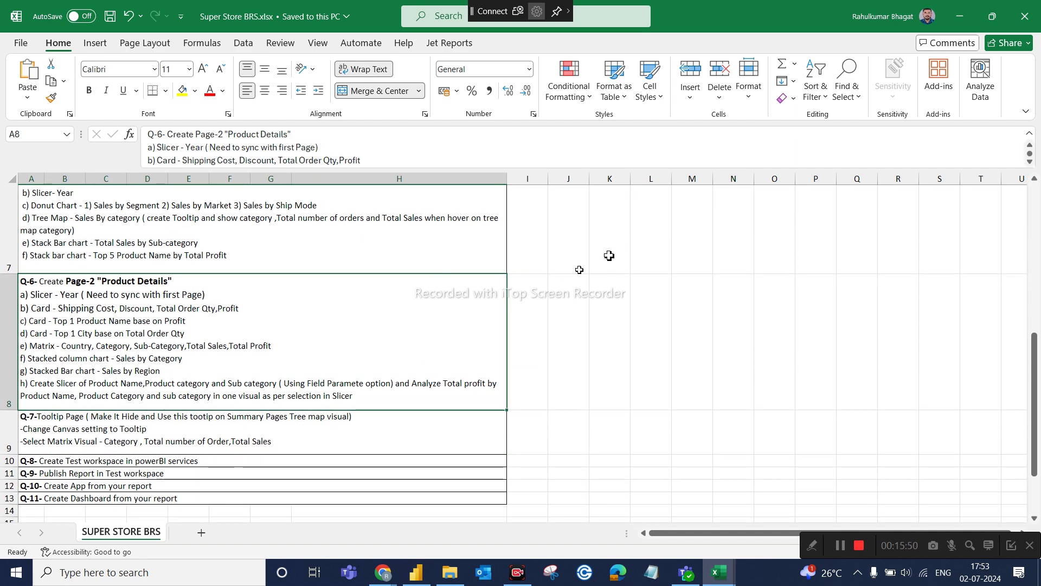
left_click(1021, 18)
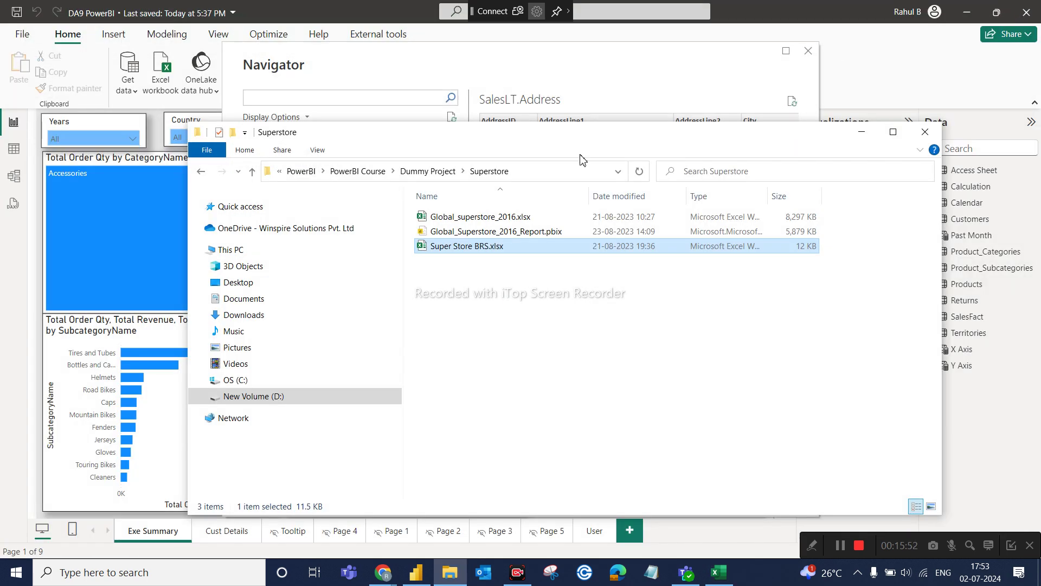
Open Global_superstore_2016.xlsx, scroll through its Orders sheet, then close it.
double_click(463, 218)
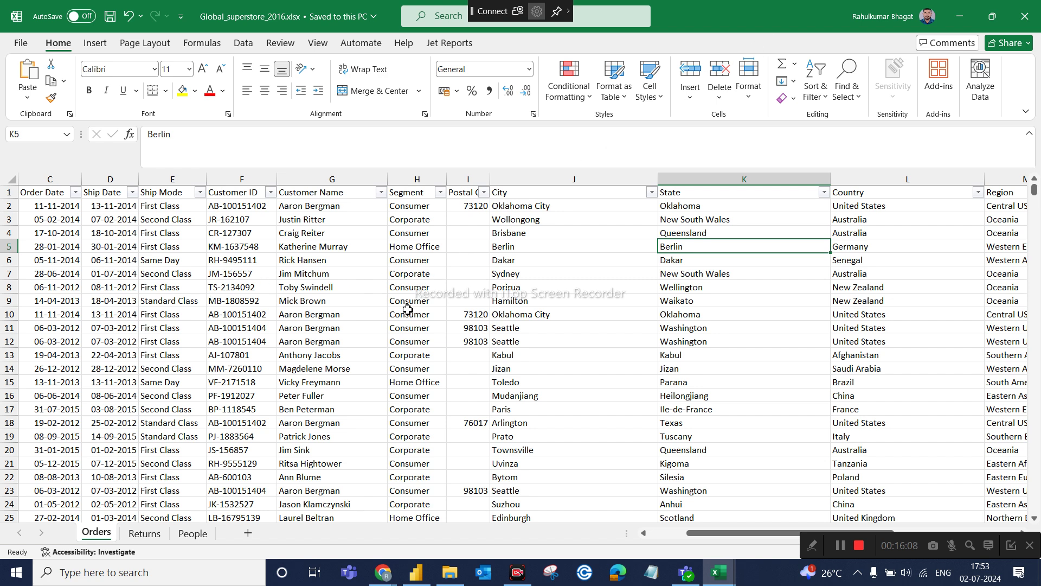
scroll(392, 333, "down", 1)
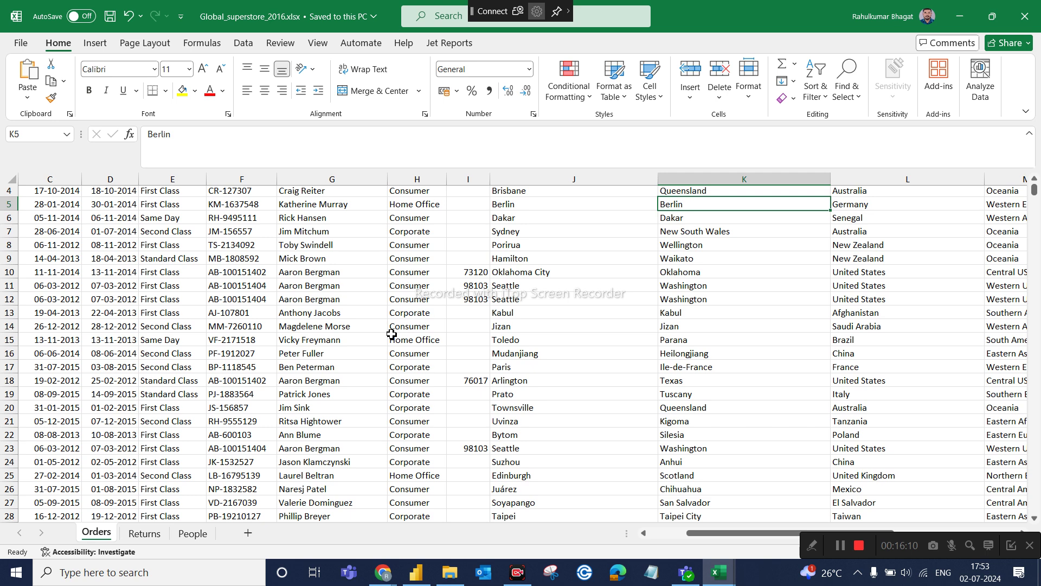
scroll(391, 334, "down", 1)
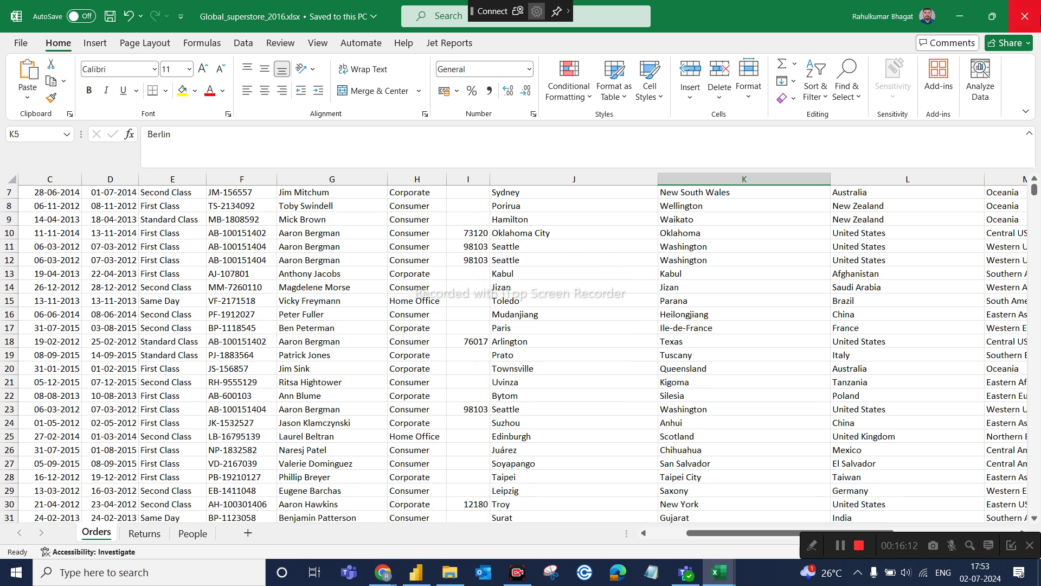
left_click(1024, 16)
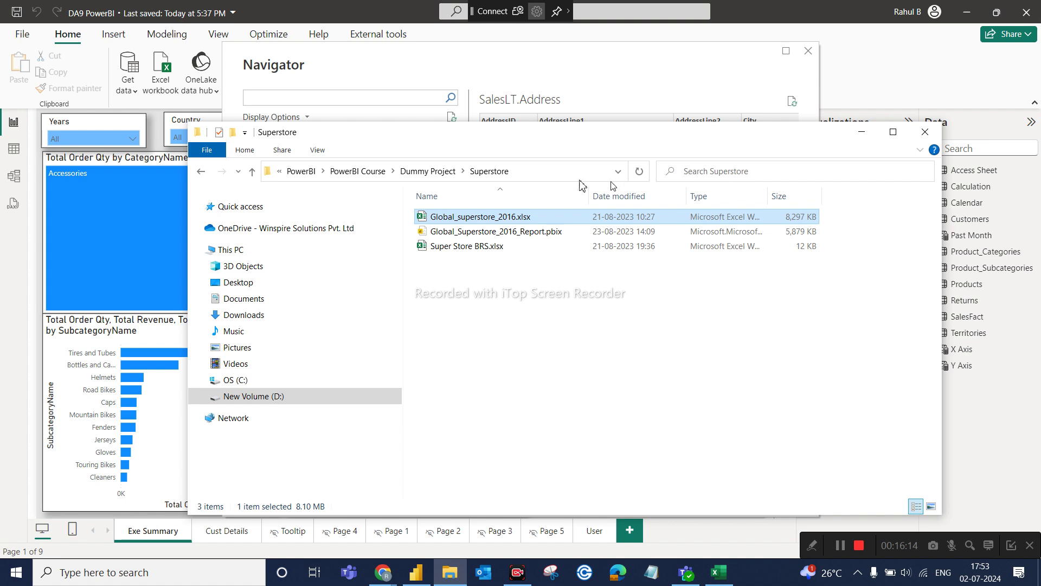
Open BRS sheet-Sales Analysis.xlsx from the Sales analysis folder, read its BI report requirements, then close it.
left_click(201, 171)
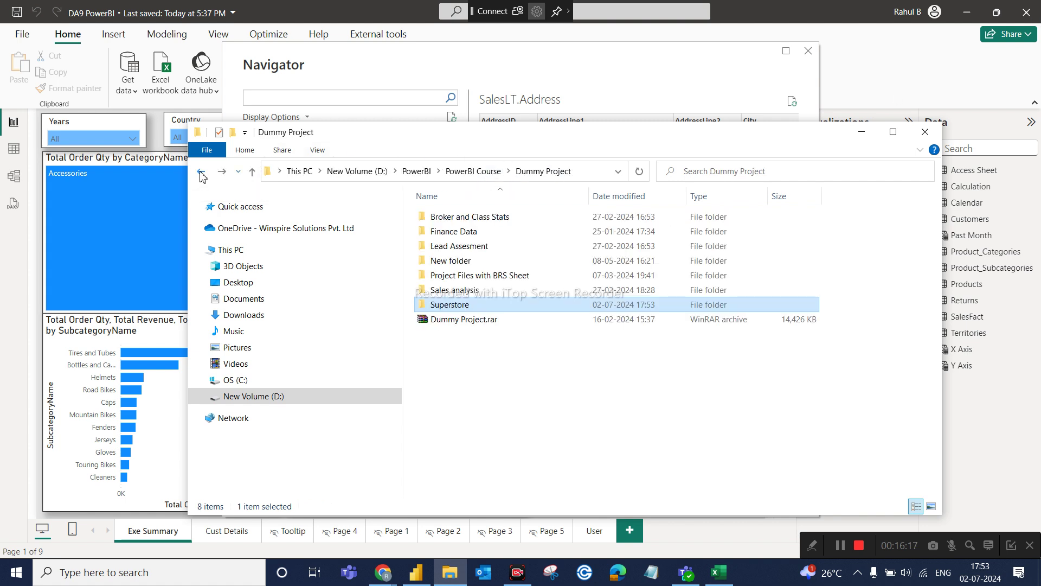
double_click(457, 296)
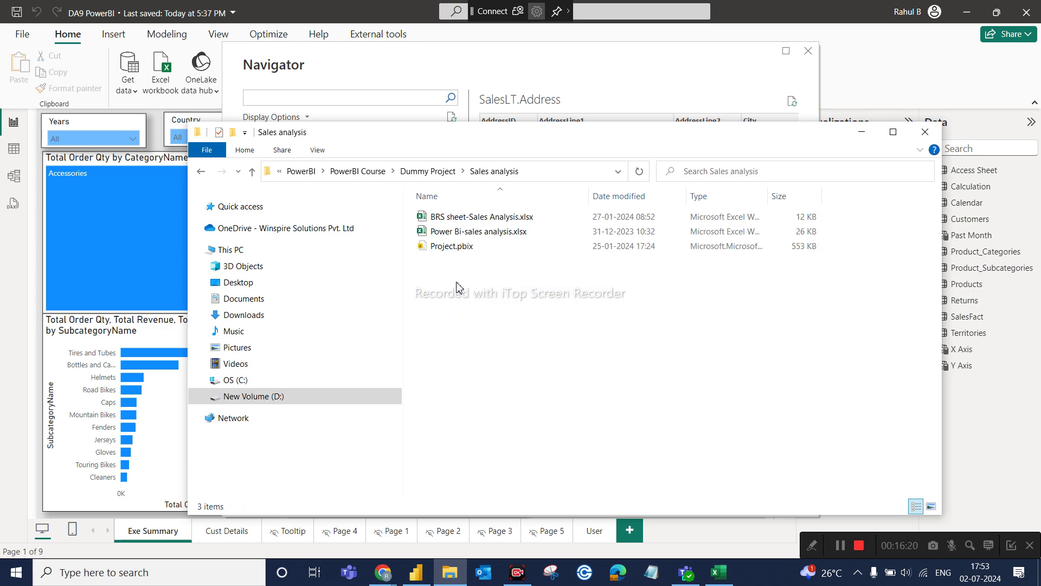
double_click(481, 217)
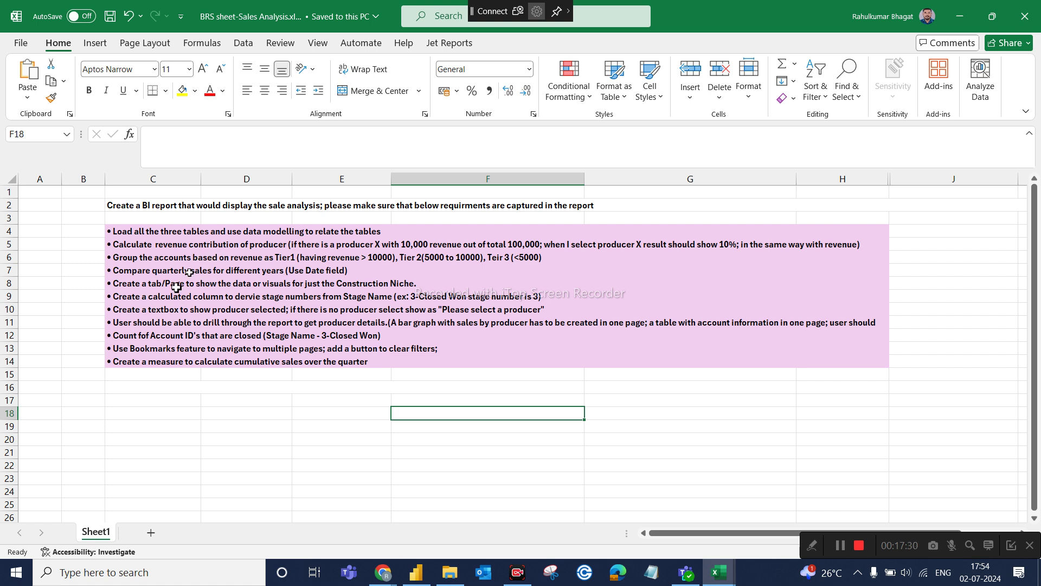
left_click(1014, 23)
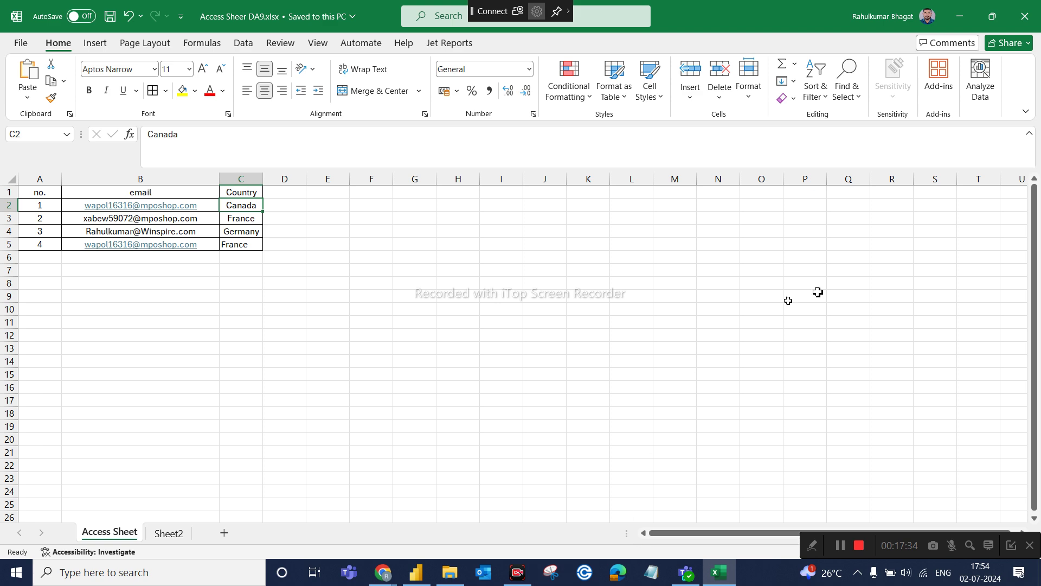
Look into Project Files with BRS Sheet, then open BRS Sheet- Lead assesment.xlsx from the Lead Assesment folder.
left_click(722, 572)
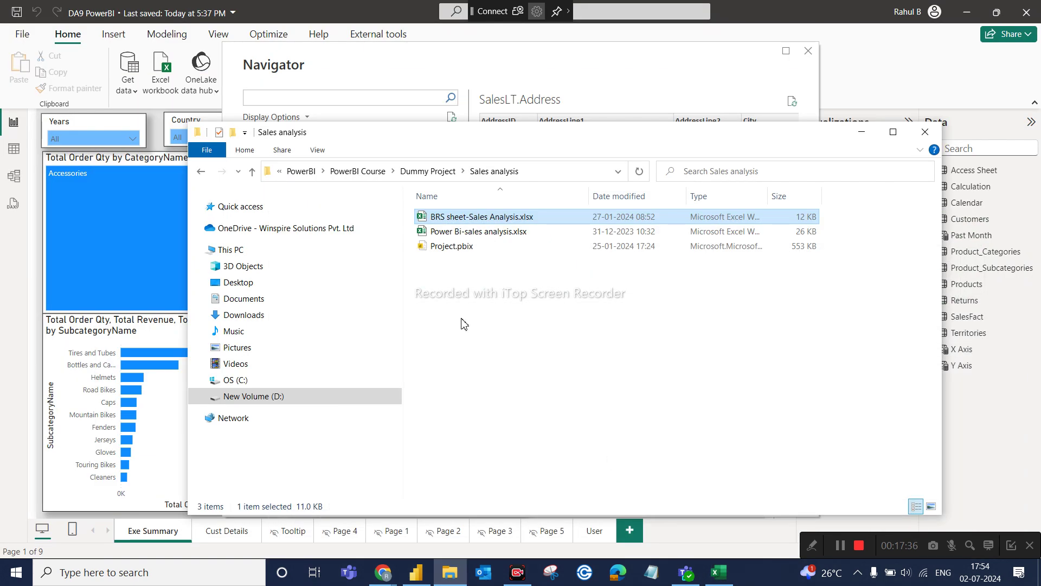
left_click(200, 172)
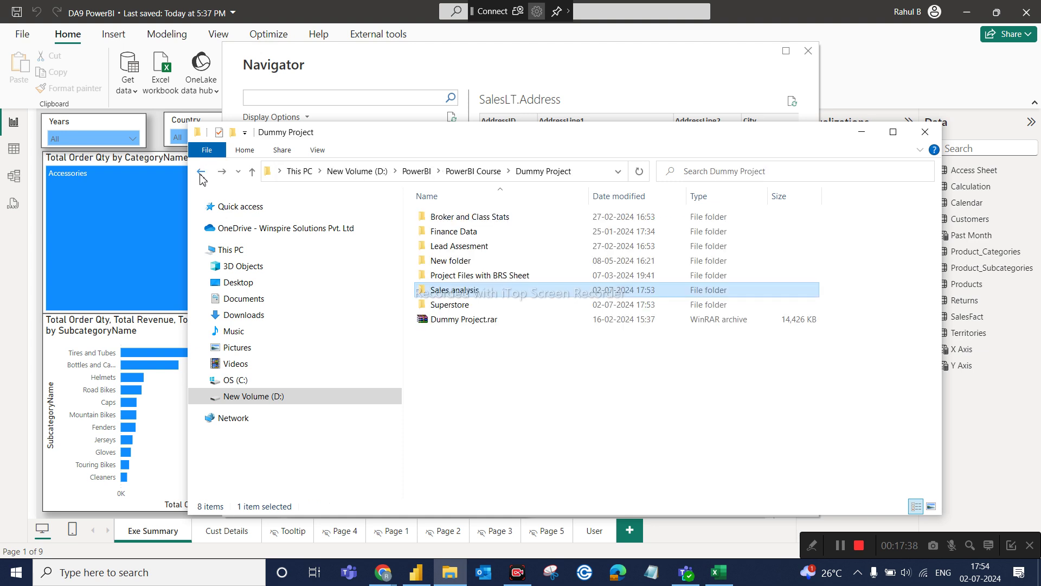
double_click(471, 276)
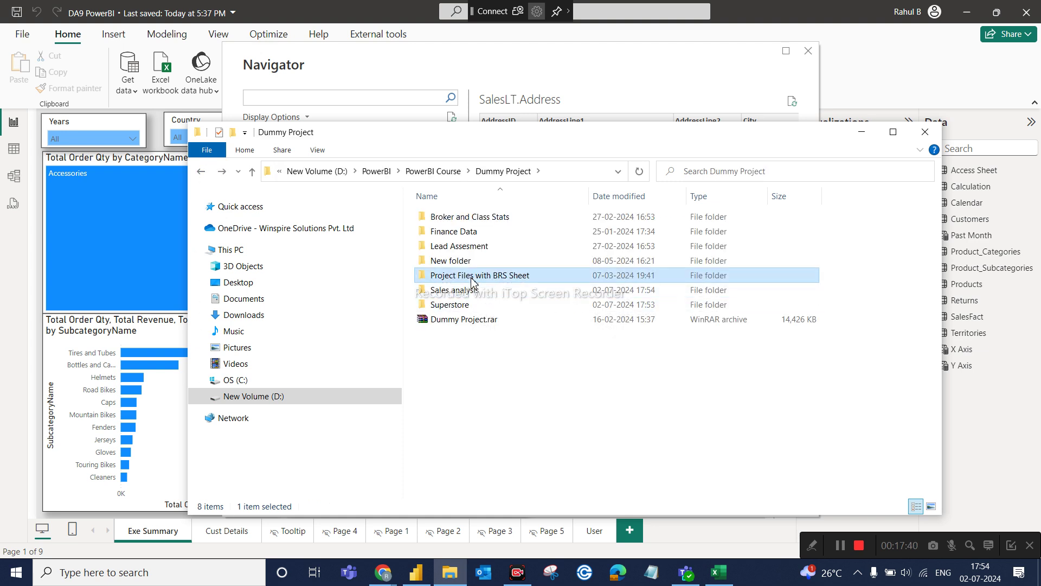
left_click(201, 171)
double_click(480, 249)
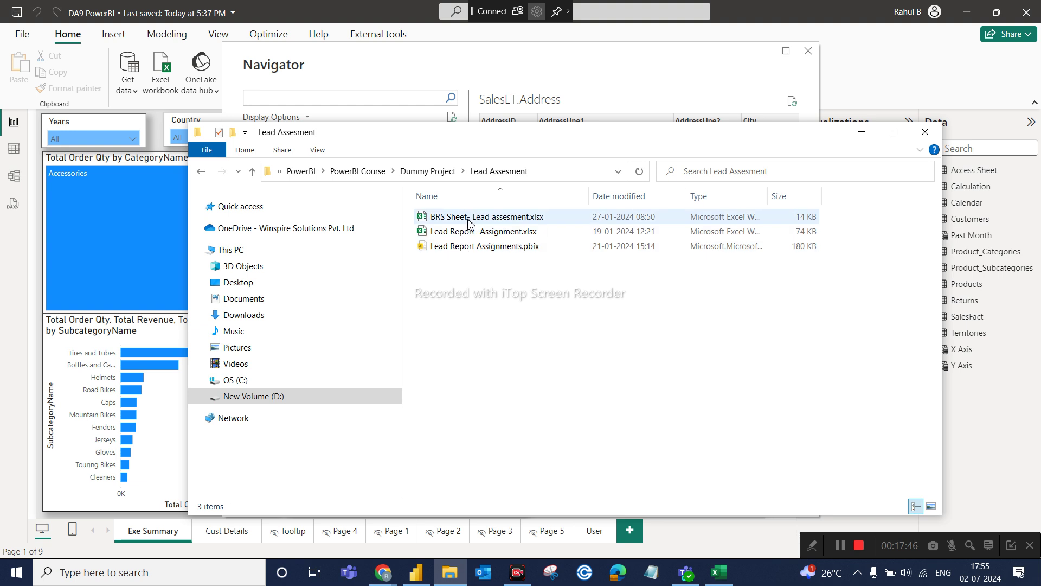
double_click(470, 218)
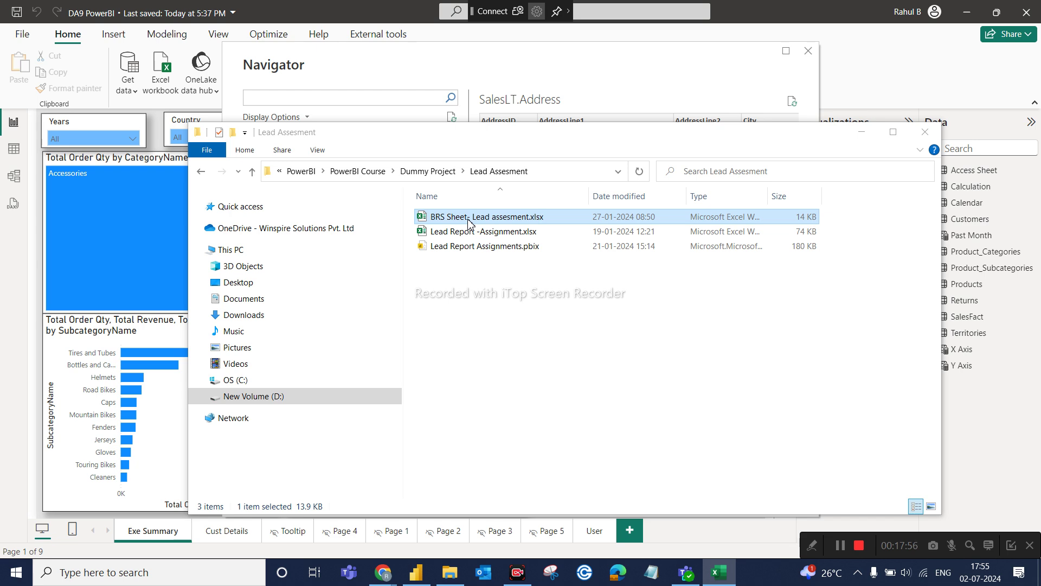
Review the lead assessment workbook's request for an actionable-insights summary report, then close it.
double_click(469, 217)
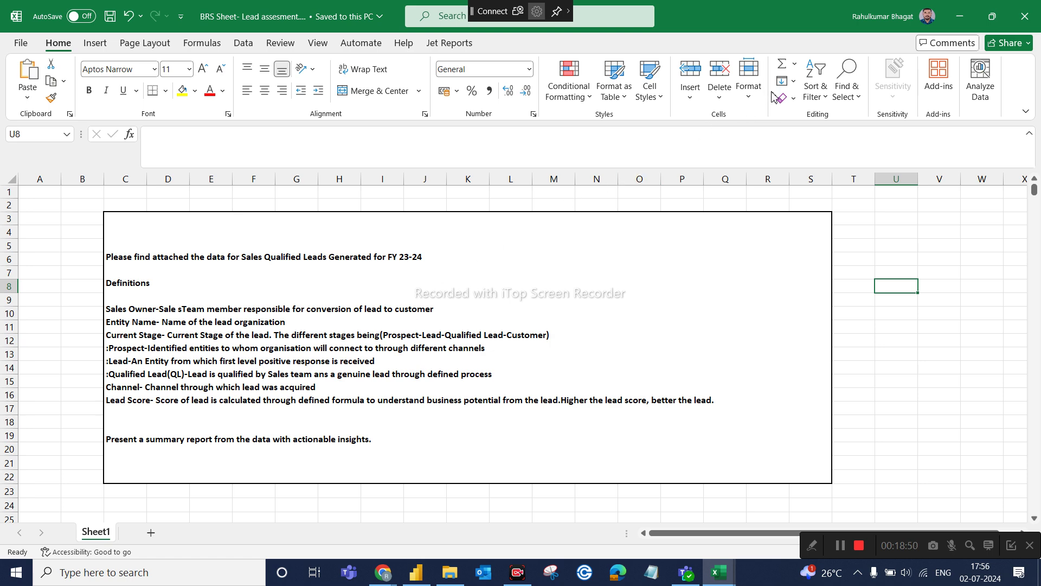
left_click(1025, 17)
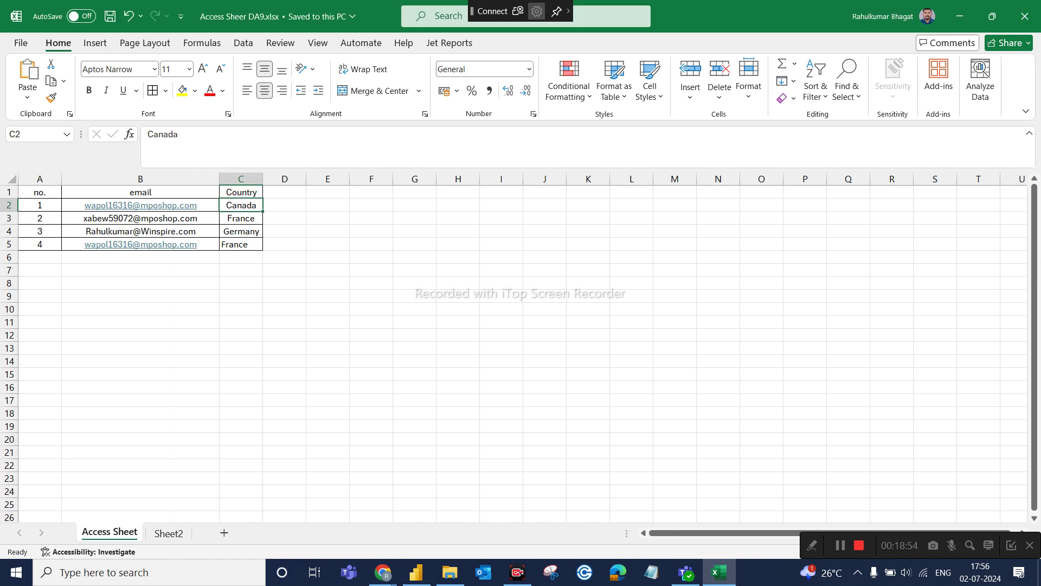
Return to the Dummy Project folder and look inside the Finance Data folder.
left_click(726, 582)
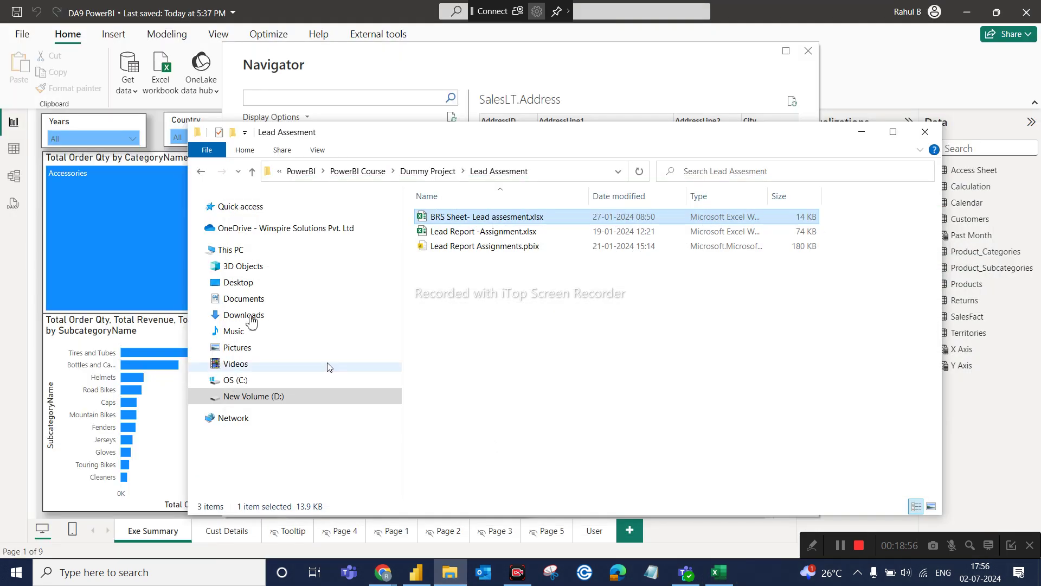
left_click(201, 171)
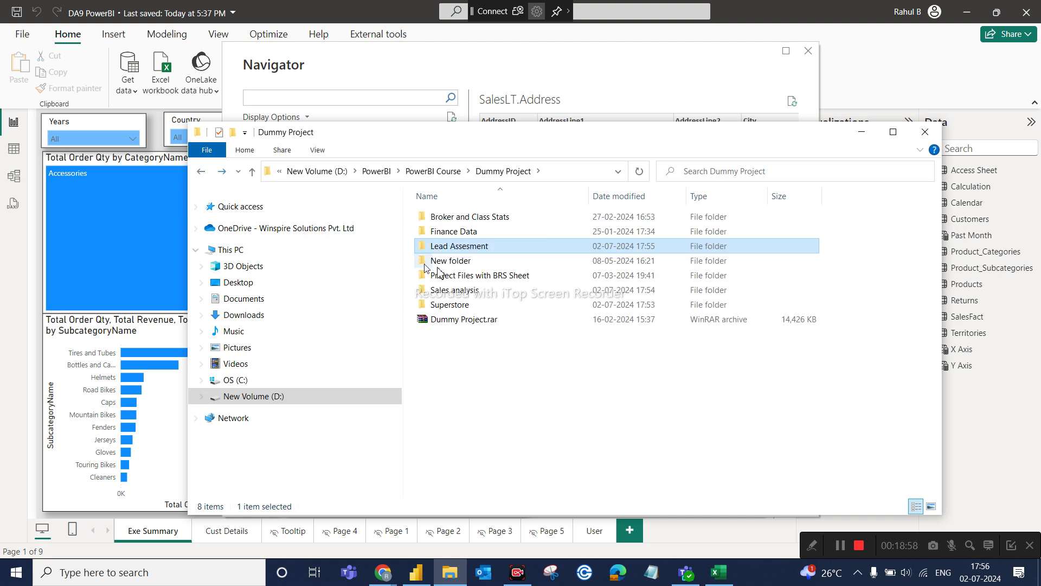
double_click(484, 231)
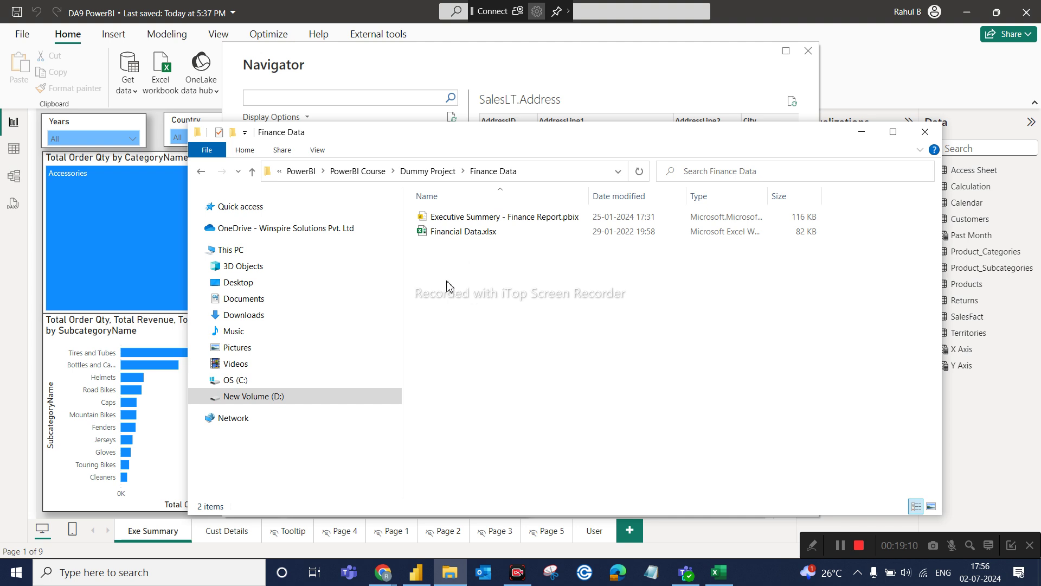
left_click(198, 177)
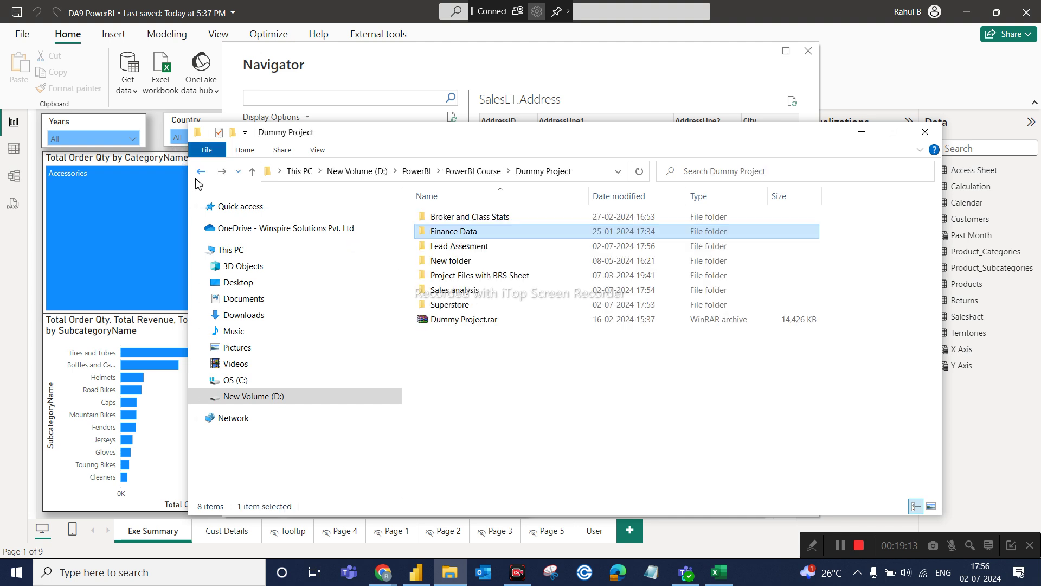
Open the Broker and Class Stats folder and launch its first WhatsApp image.
double_click(487, 222)
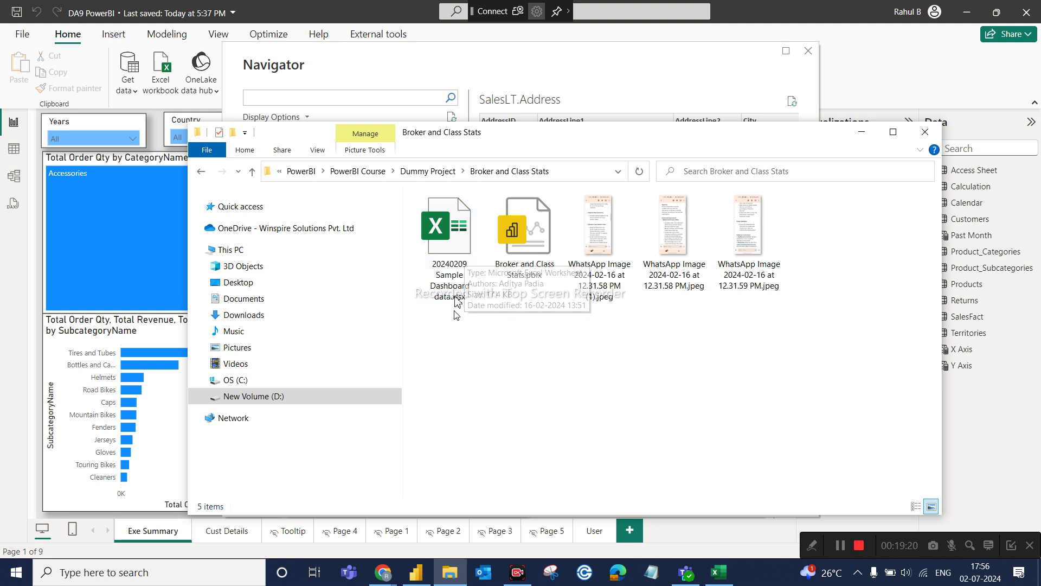
left_click(606, 253)
double_click(606, 252)
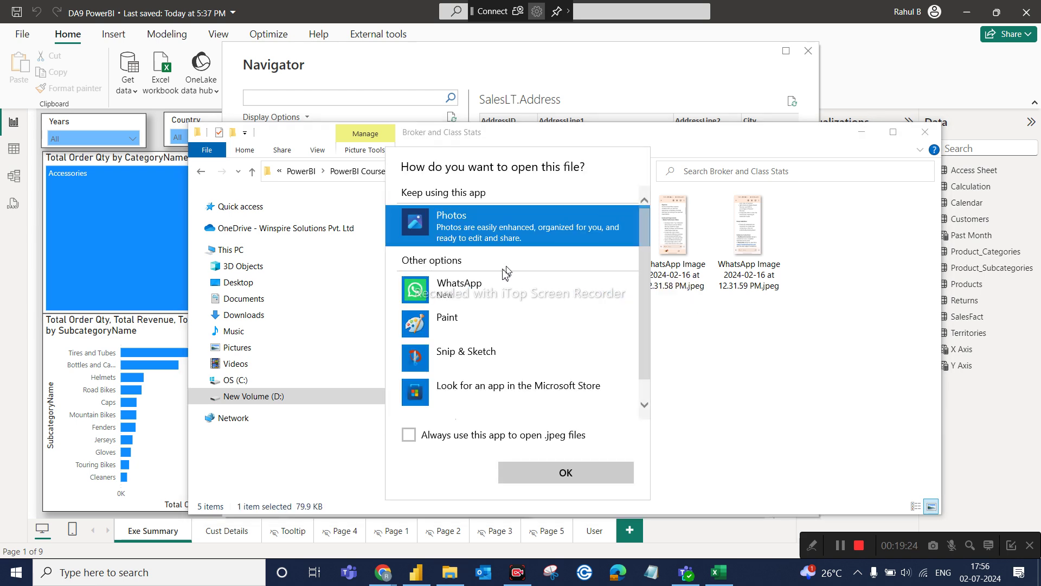
View the Business Class Analysis Table requirements image in Photos, then close it.
left_click(522, 476)
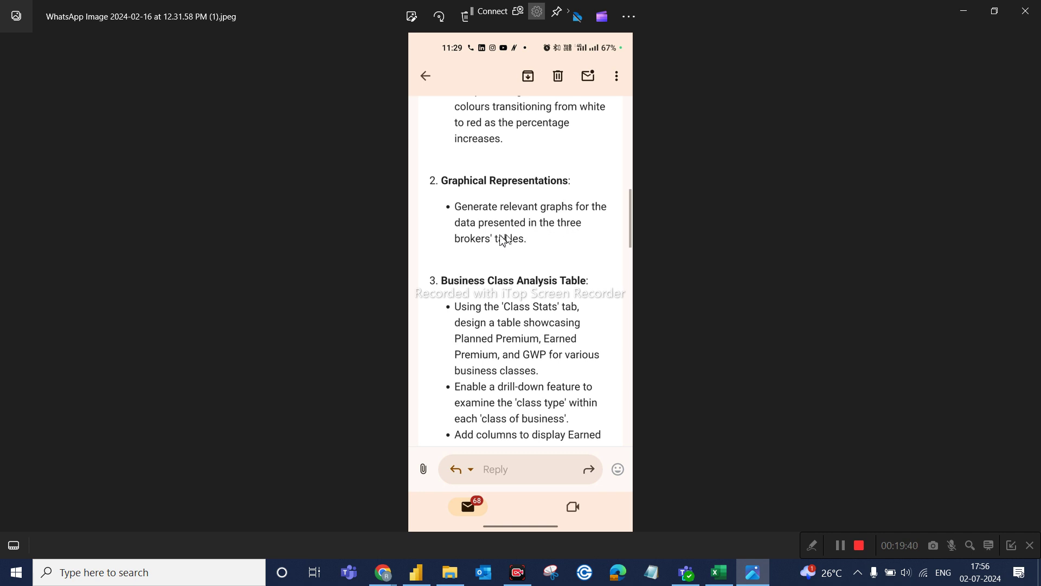
left_click(1025, 11)
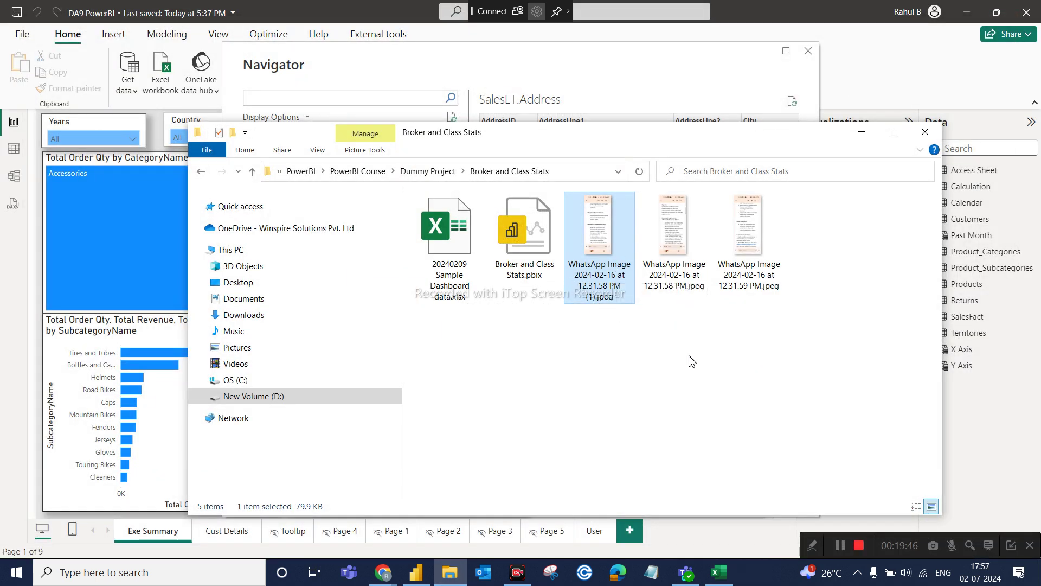
Open 20240209 Sample Dashboard data.xlsx and scroll through its Broker stats sheet.
double_click(449, 248)
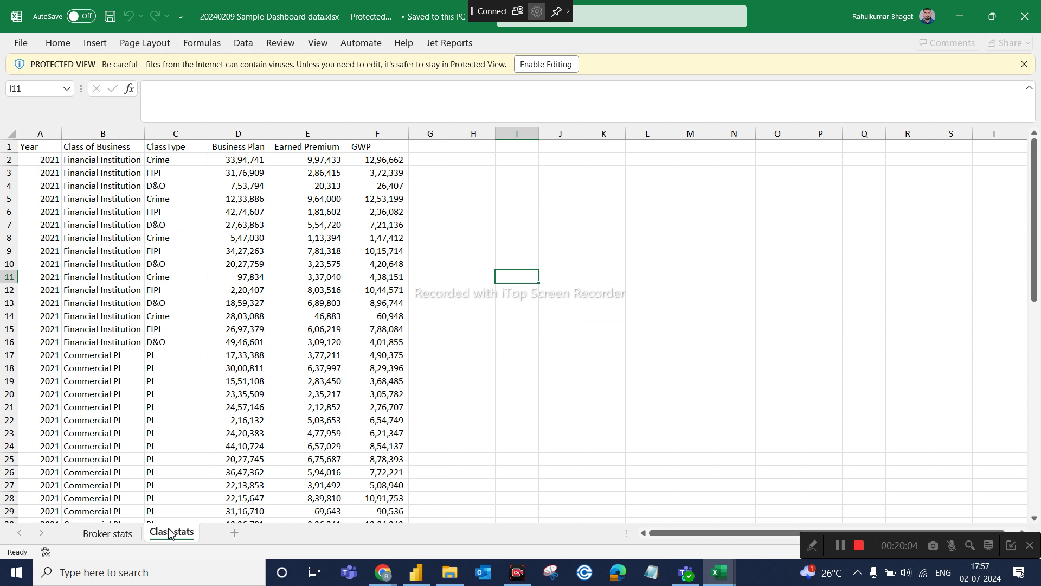
left_click(124, 534)
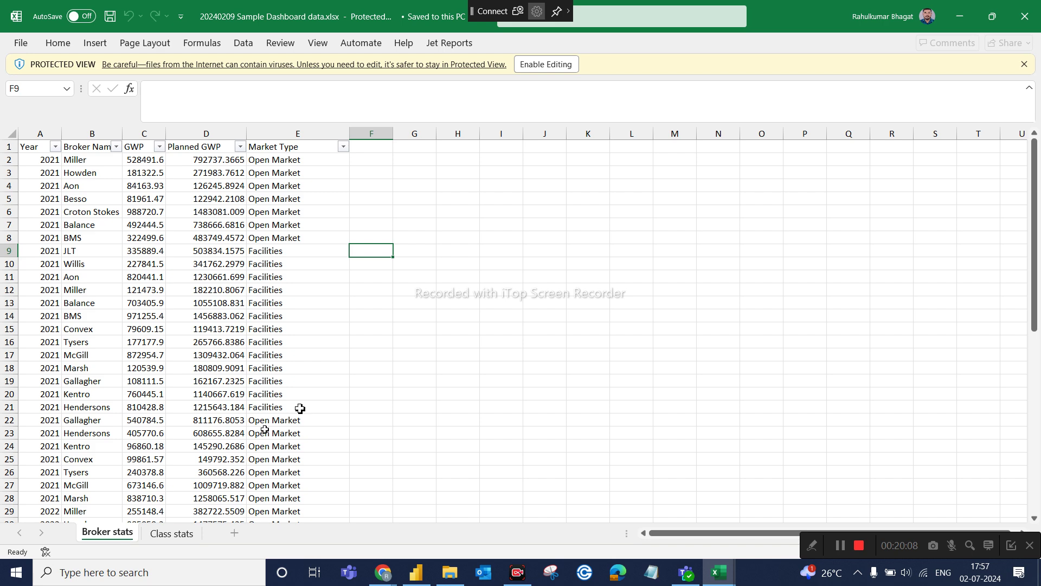
scroll(355, 379, "down", 11)
scroll(355, 379, "down", 4)
scroll(353, 379, "up", 2)
Scroll through the Class stats sheet.
left_click(190, 533)
scroll(463, 299, "down", 6)
scroll(462, 299, "down", 7)
scroll(462, 300, "up", 7)
scroll(462, 299, "down", 1)
scroll(550, 384, "up", 6)
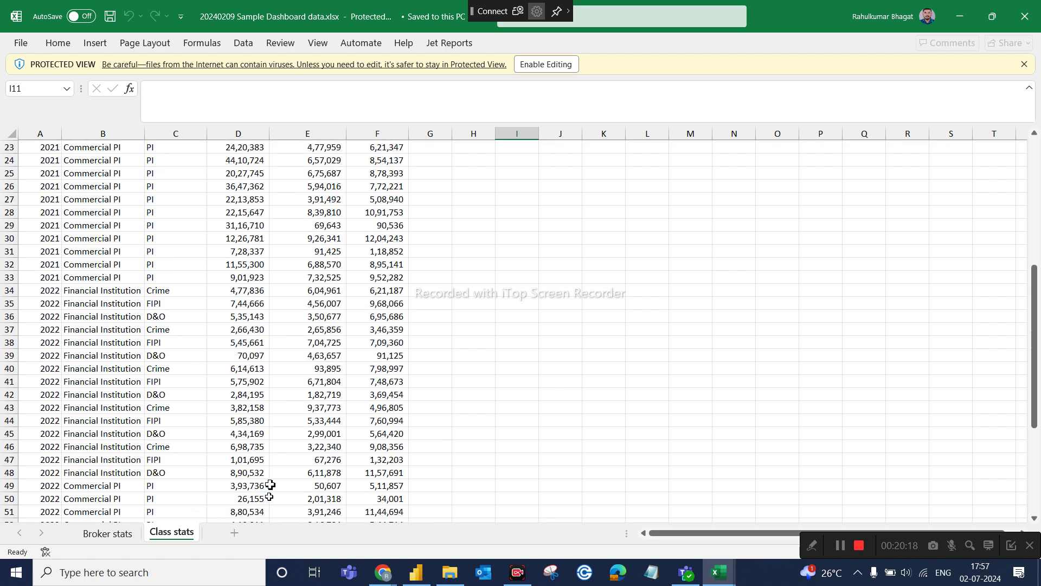
Enable editing and return to the Broker stats sheet of broker GWP figures.
left_click(546, 65)
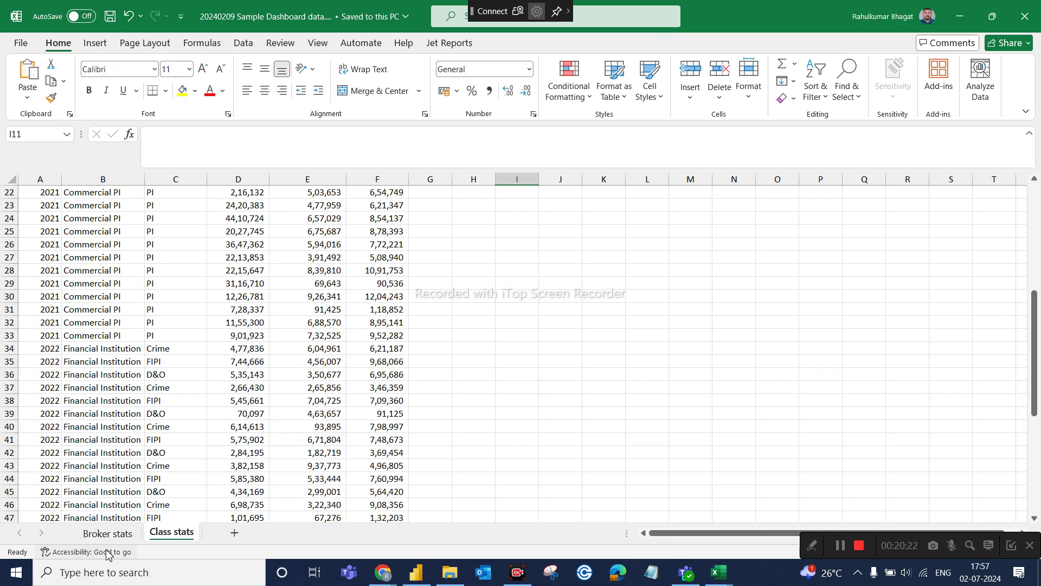
left_click(107, 533)
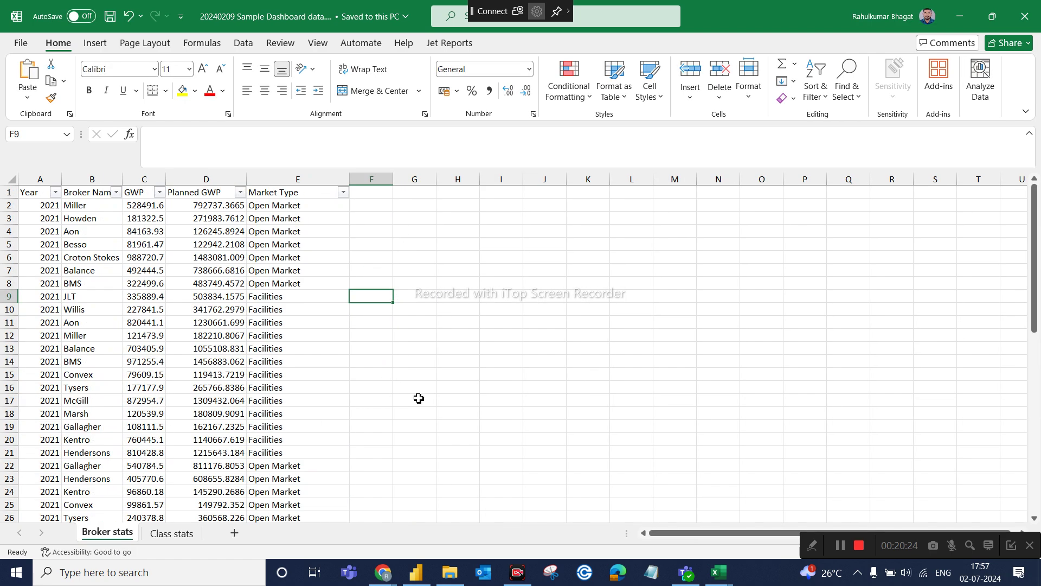
scroll(419, 399, "down", 13)
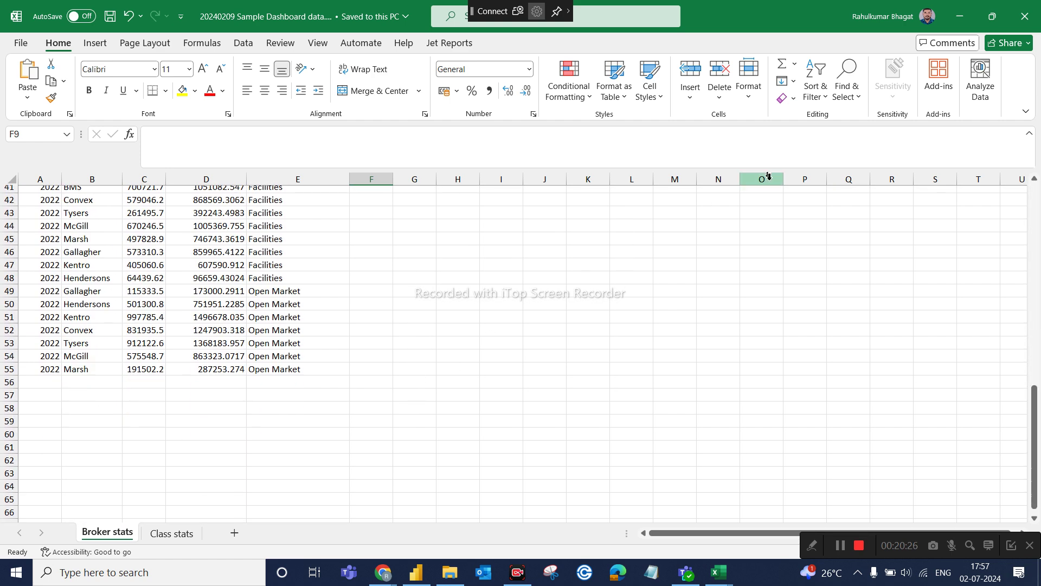
Close the Sample Dashboard workbook and open Dummy Project.rar in WinRAR from the Dummy Project folder.
left_click(1029, 13)
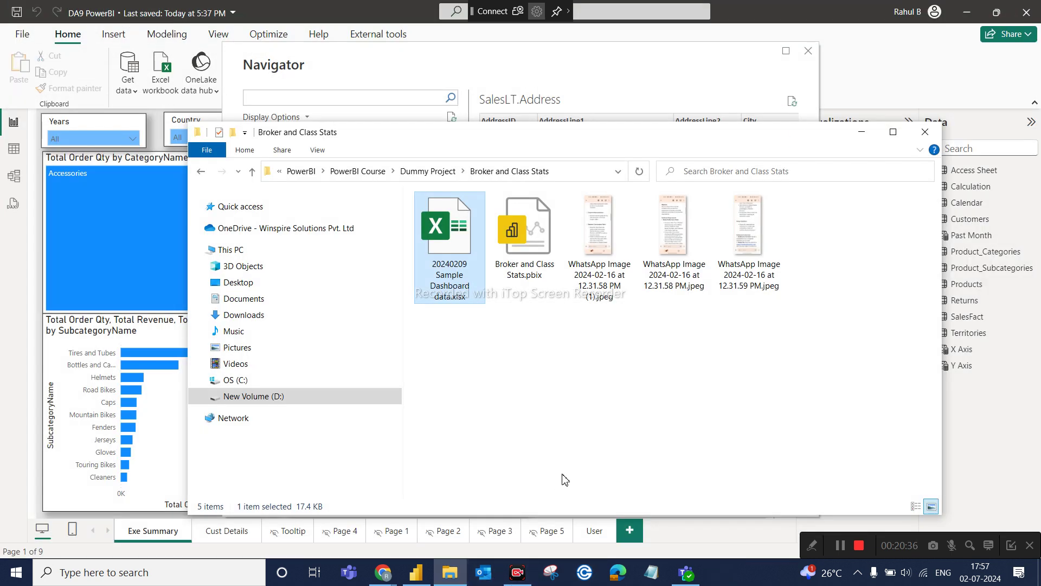
left_click(197, 177)
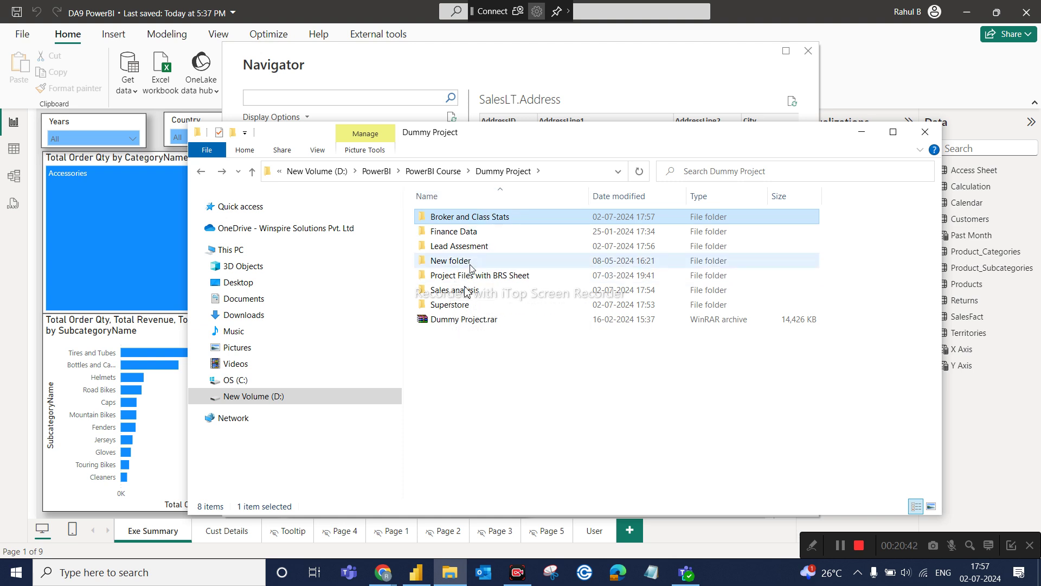
double_click(468, 326)
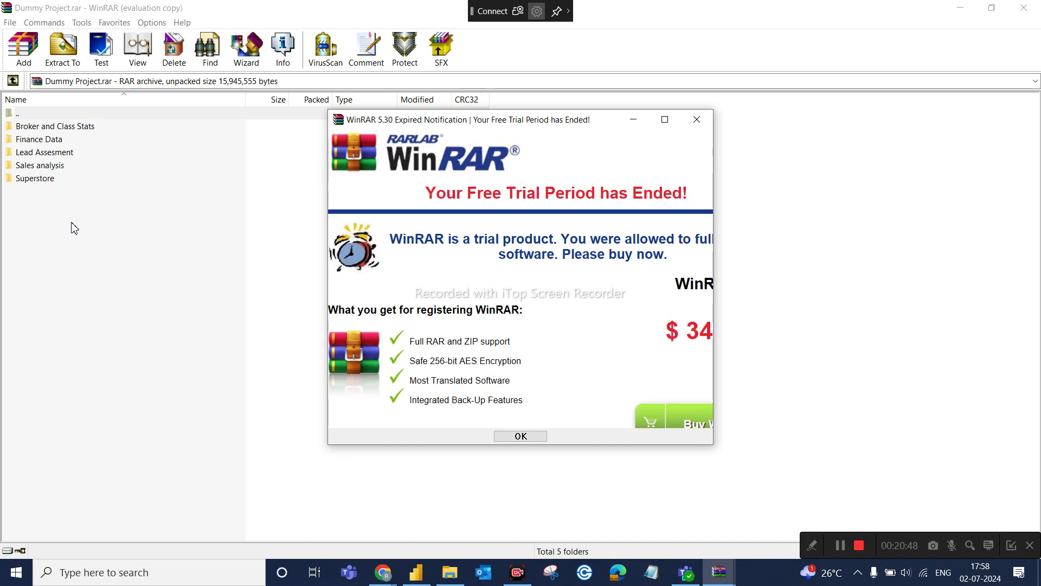
Dismiss the trial notice, browse the archive's Broker and Class Stats folder, then close WinRAR.
left_click(696, 119)
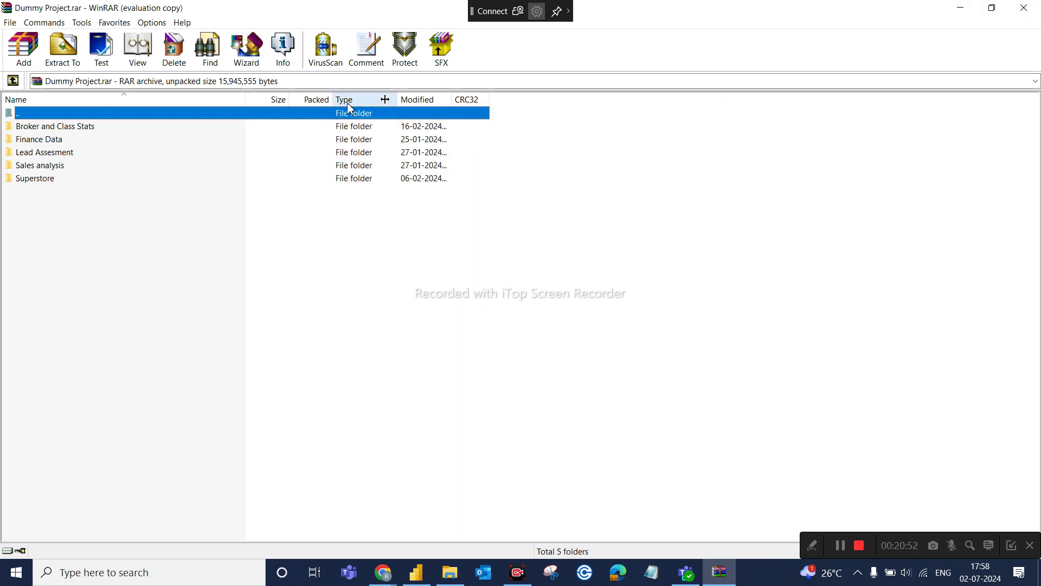
double_click(92, 127)
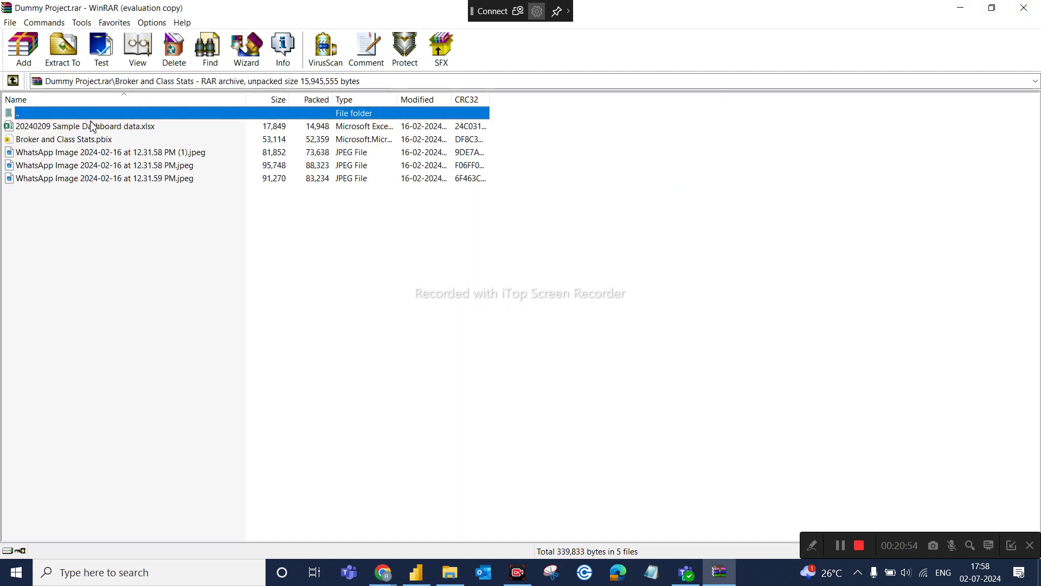
left_click(1029, 7)
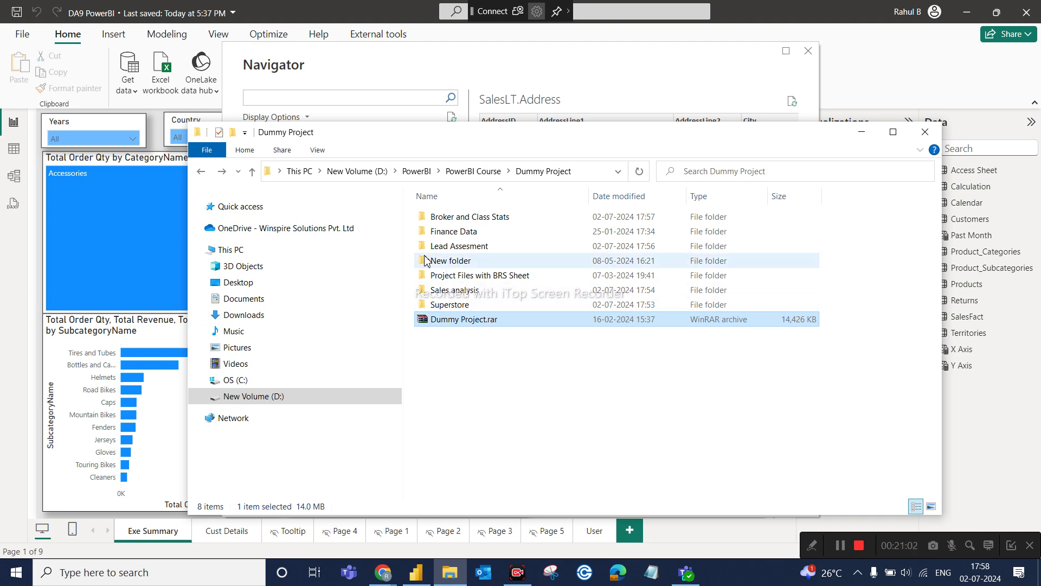
Go back to PowerBI Course, re-enter Dummy Project, and reopen Dummy Project.rar in WinRAR.
left_click(202, 174)
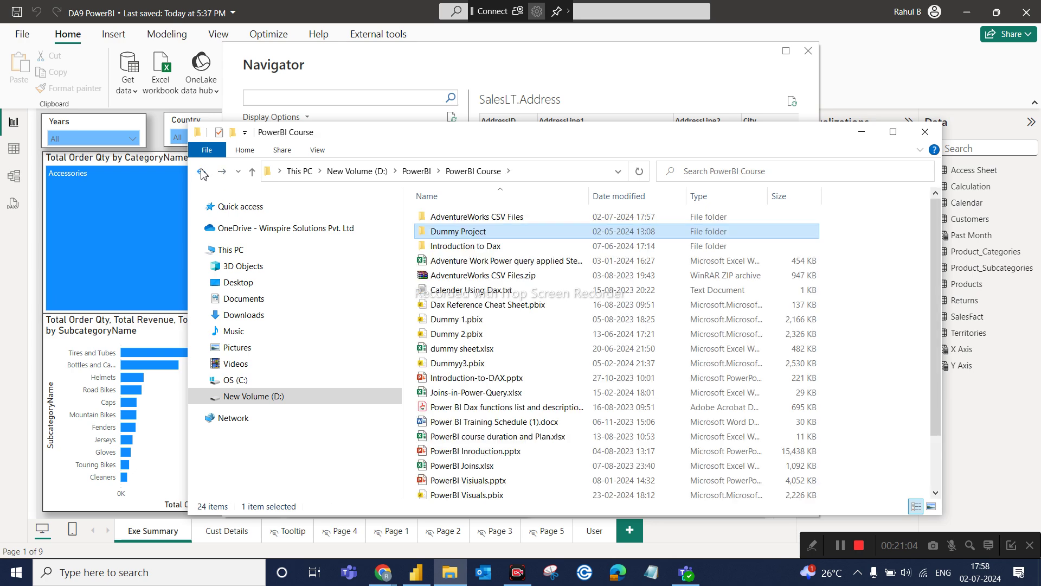
scroll(469, 383, "down", 2)
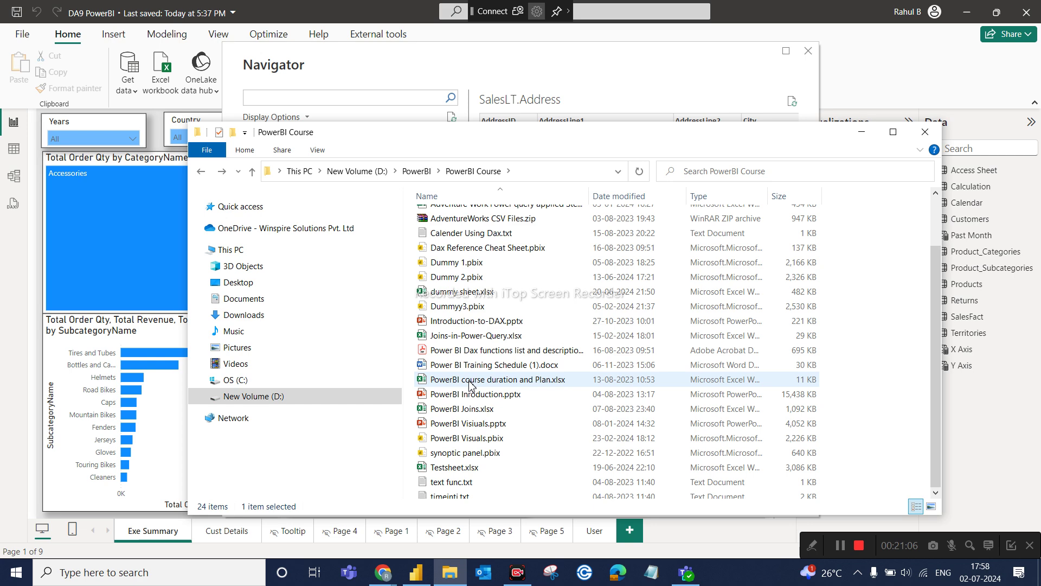
scroll(469, 383, "up", 1)
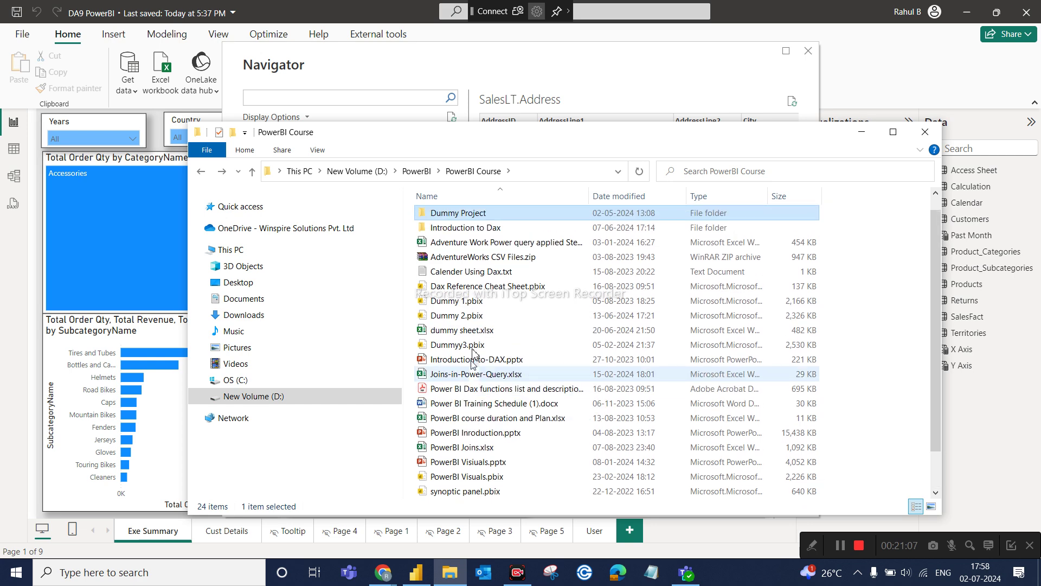
double_click(495, 216)
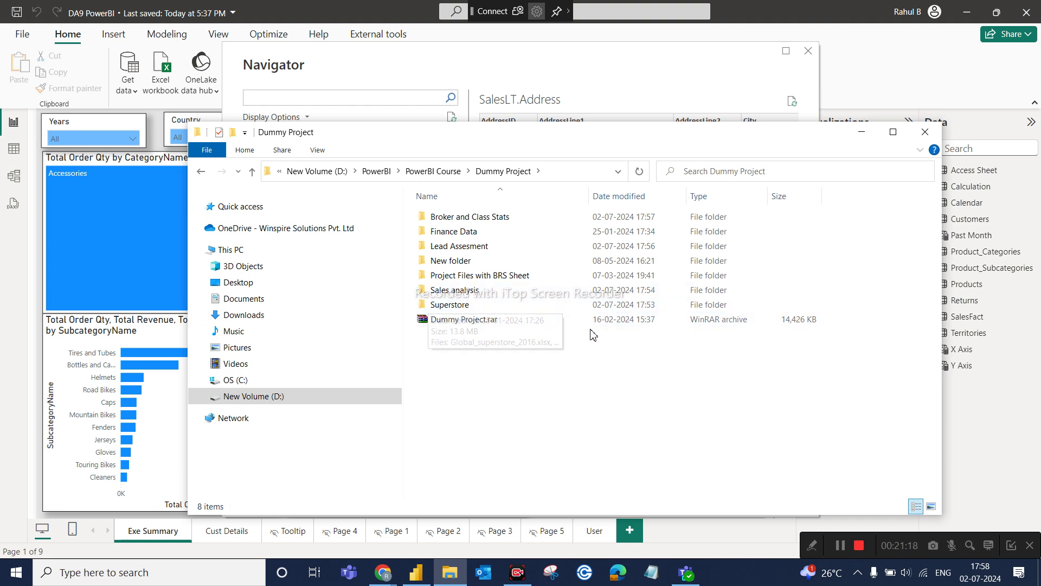
double_click(564, 324)
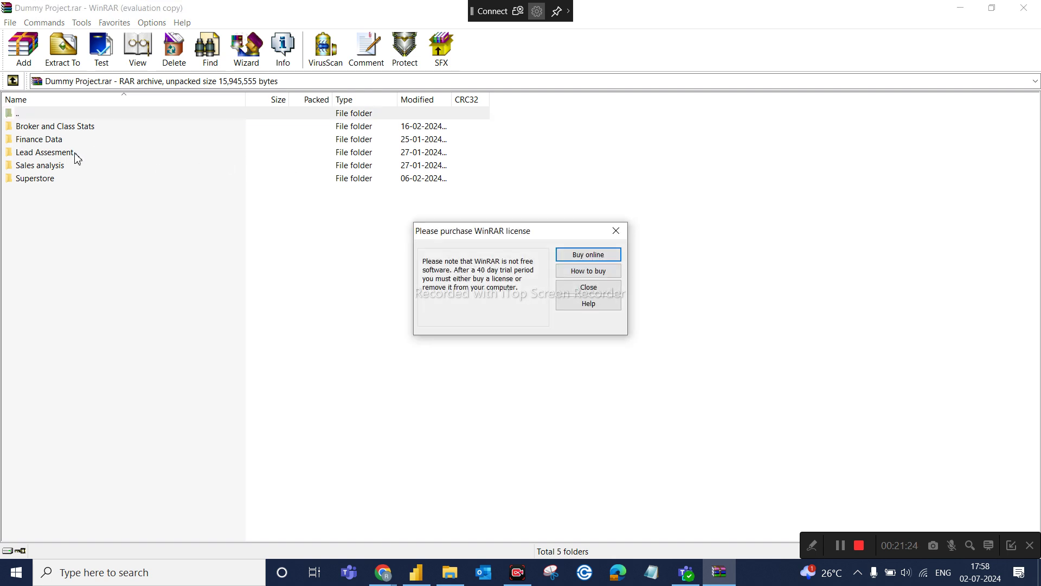
Dismiss the licence reminder, view the archive's Lead Assesment folder, then close WinRAR.
left_click(617, 231)
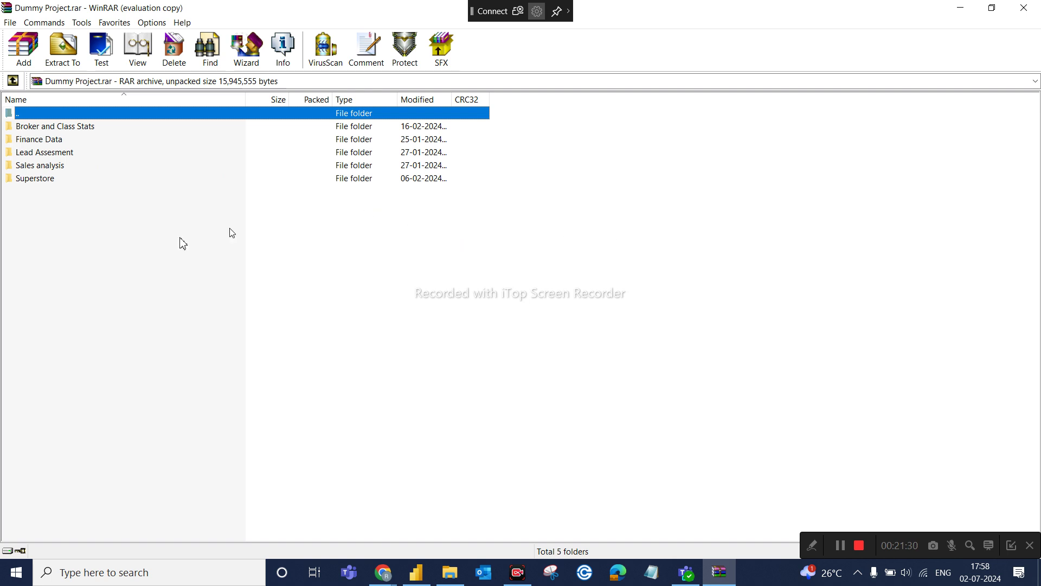
double_click(52, 153)
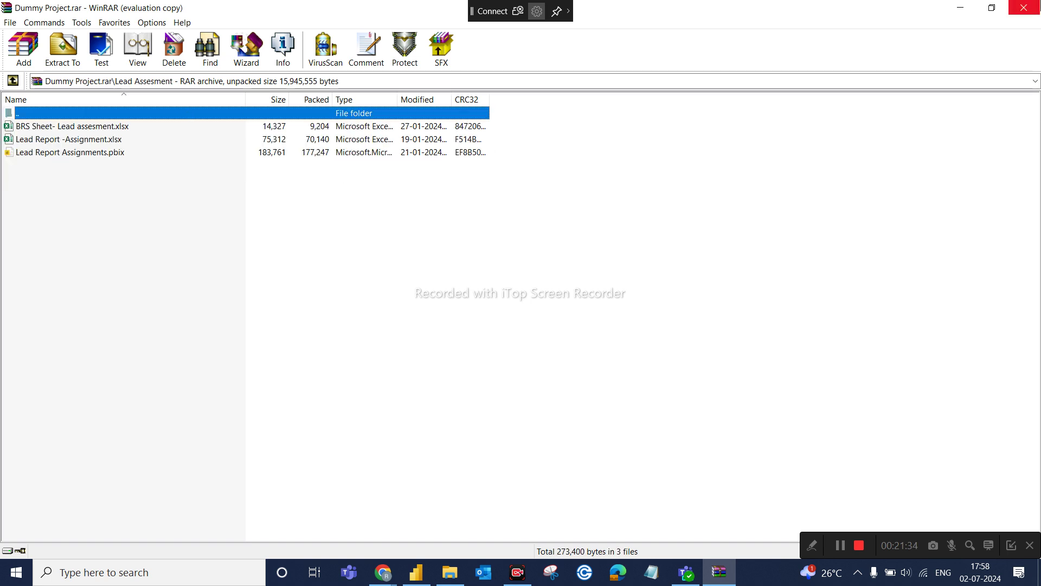
left_click(1024, 8)
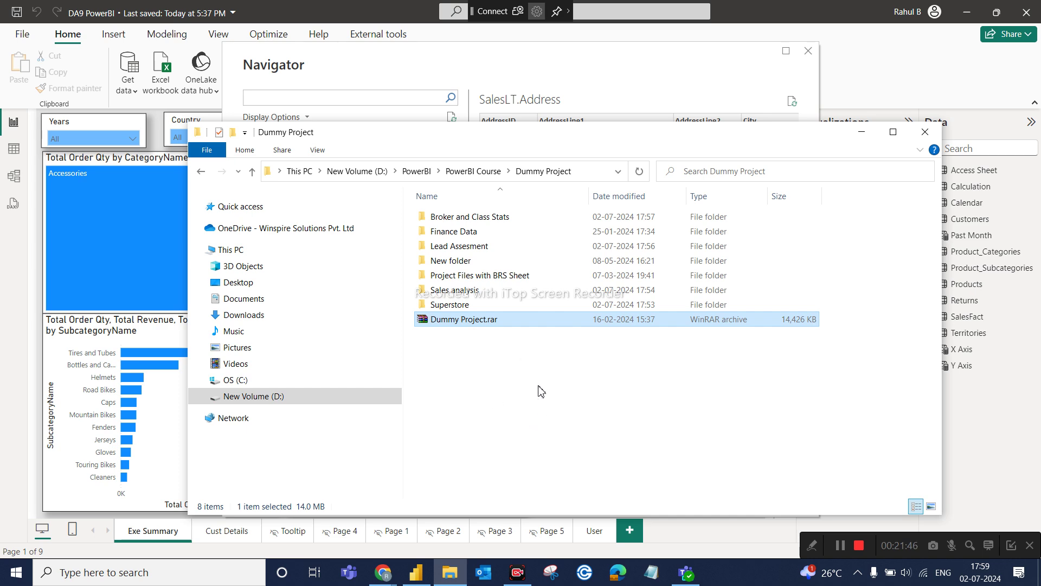
Bring the DA9 PowerBI window forward, then show the open Chrome windows.
mouse_move(416, 572)
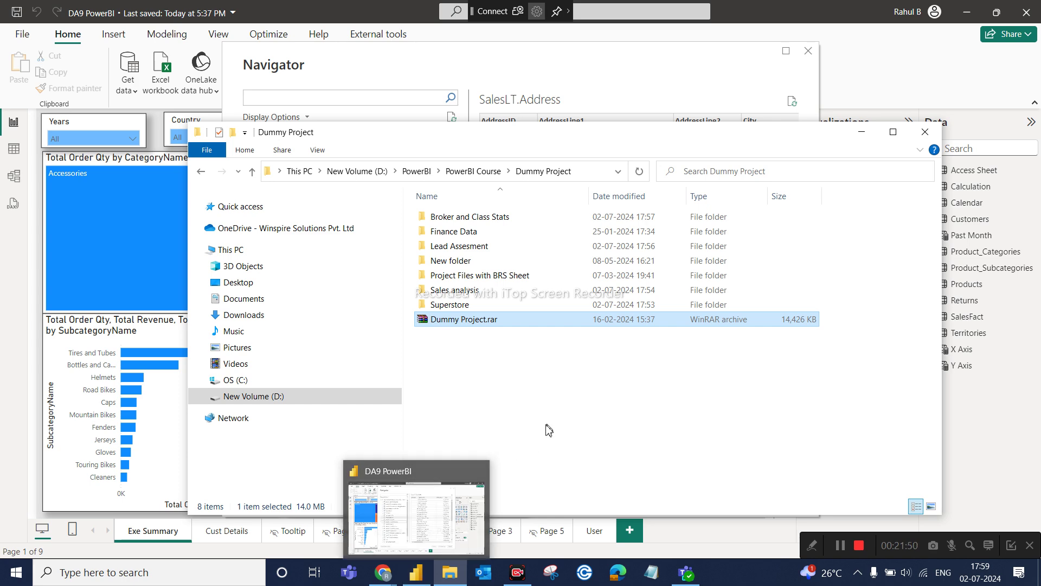
left_click(426, 516)
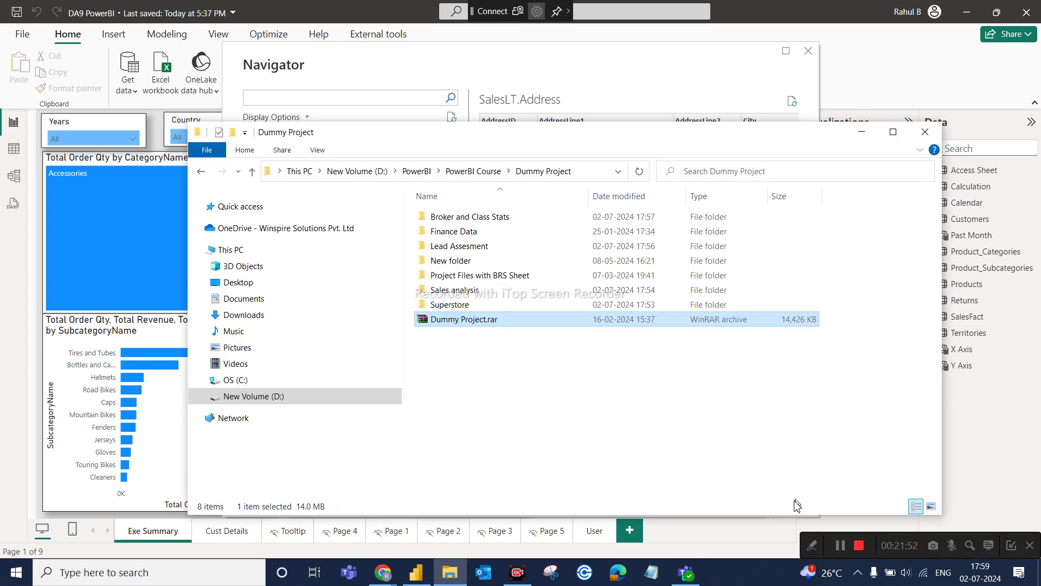
left_click(383, 576)
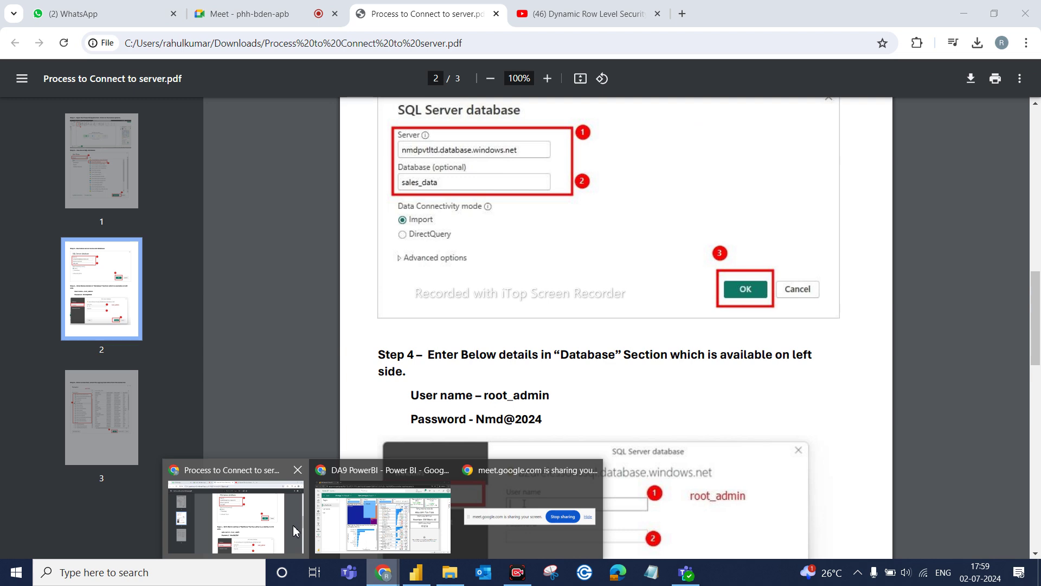
Switch to WhatsApp Web in Chrome and open the NMD DA9 Offline Batch chat.
left_click(234, 507)
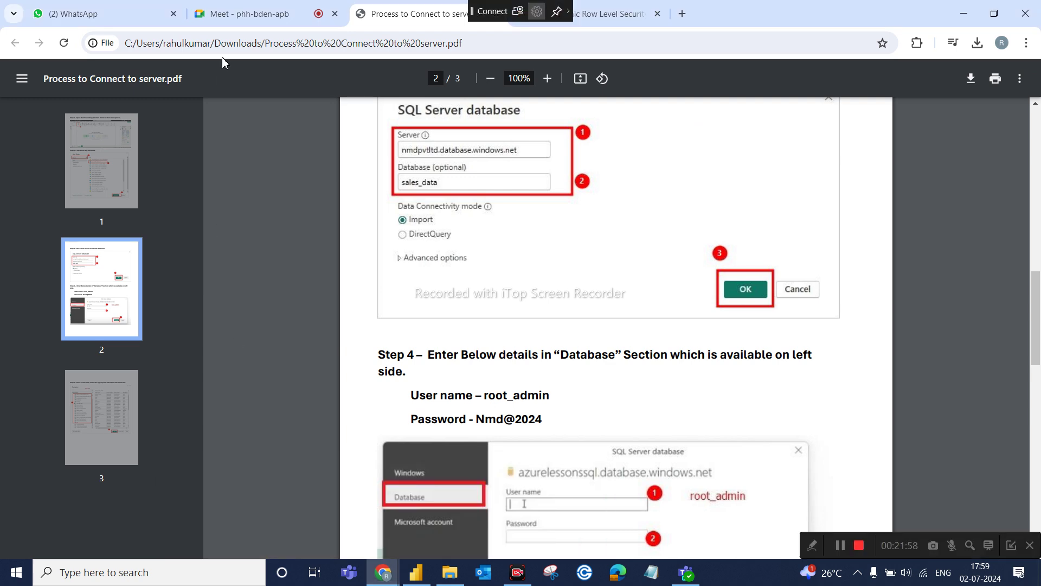
left_click(65, 7)
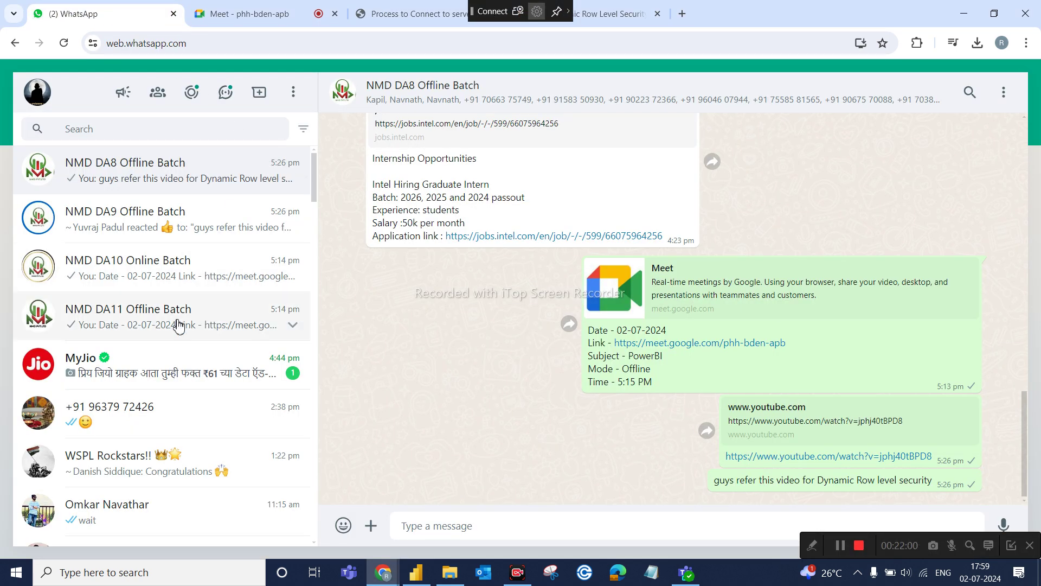
scroll(167, 406, "down", 4)
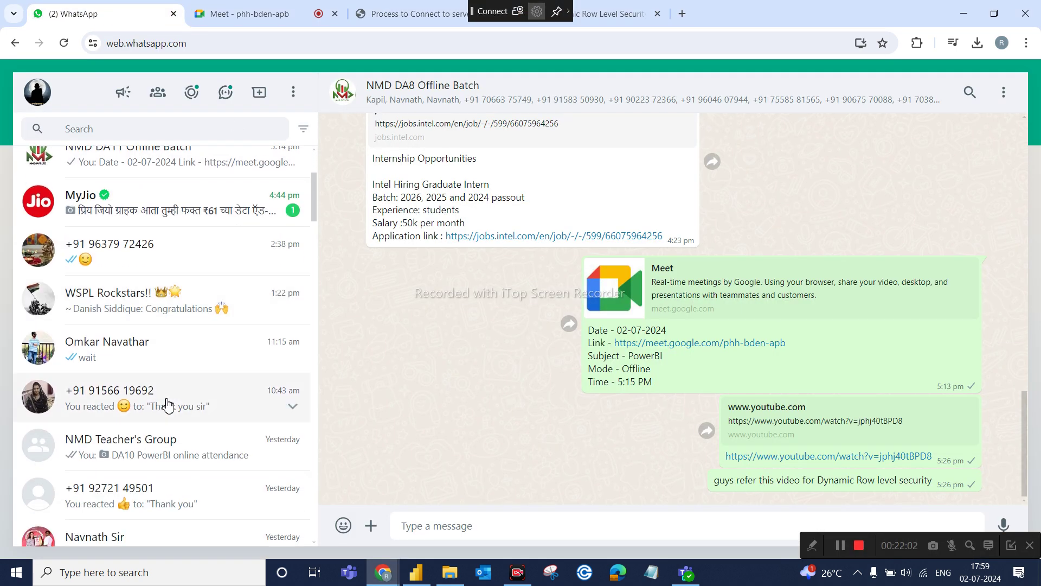
scroll(168, 405, "up", 4)
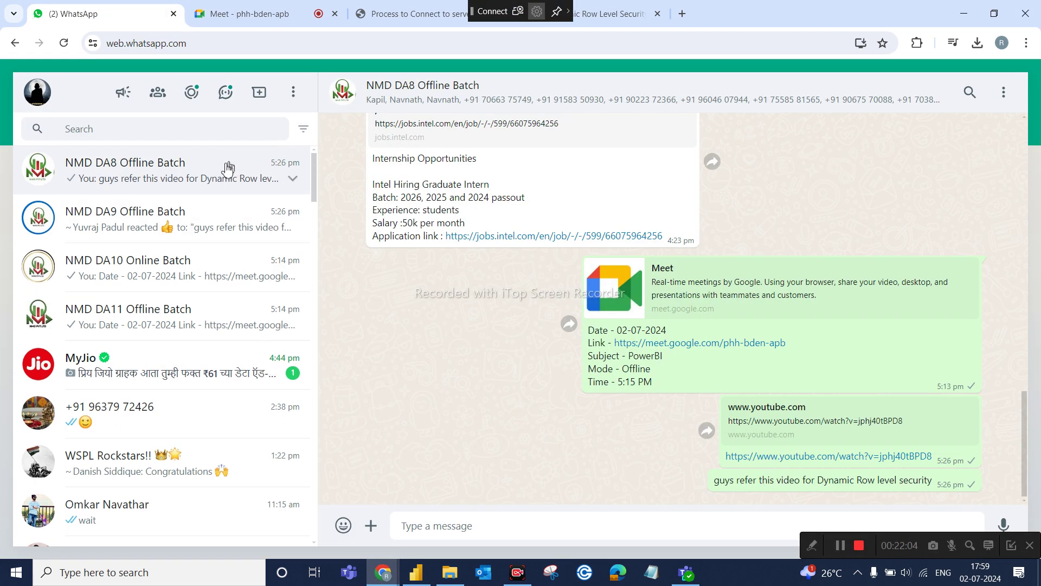
left_click(175, 220)
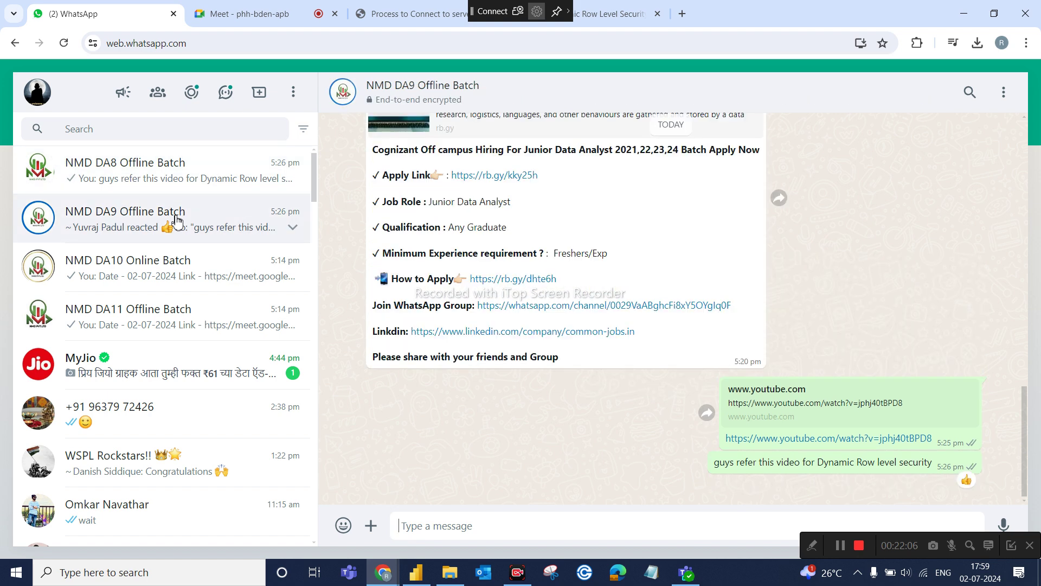
Attach Dummy Project.rar from PowerBI Course > Dummy Project as a document.
left_click(371, 525)
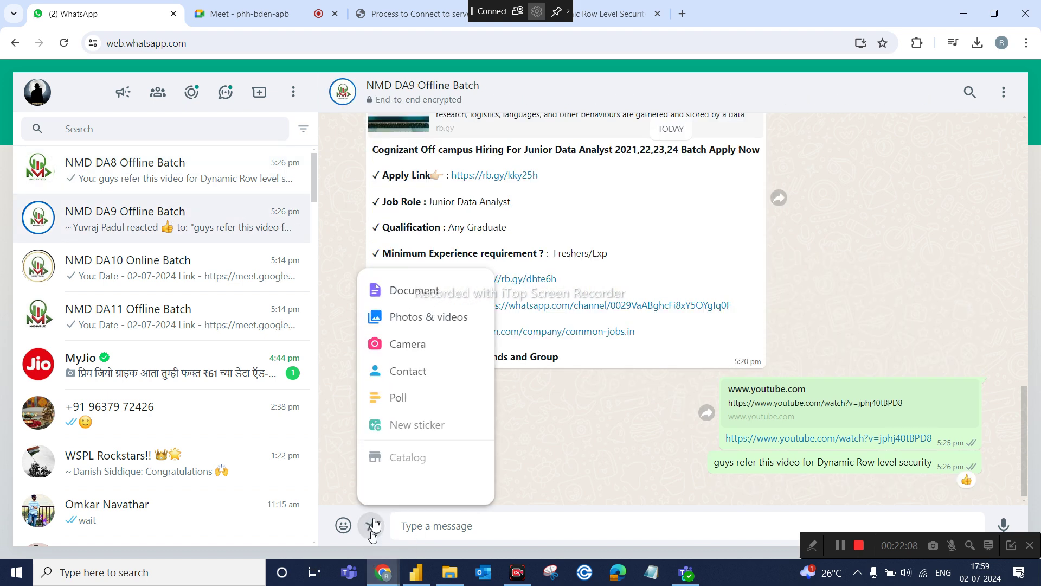
left_click(417, 288)
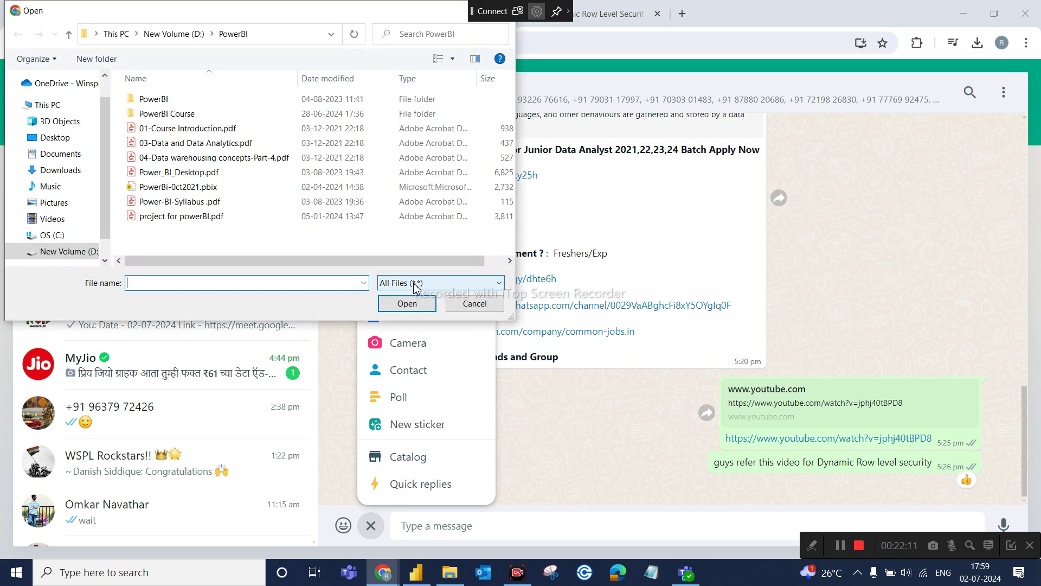
double_click(169, 117)
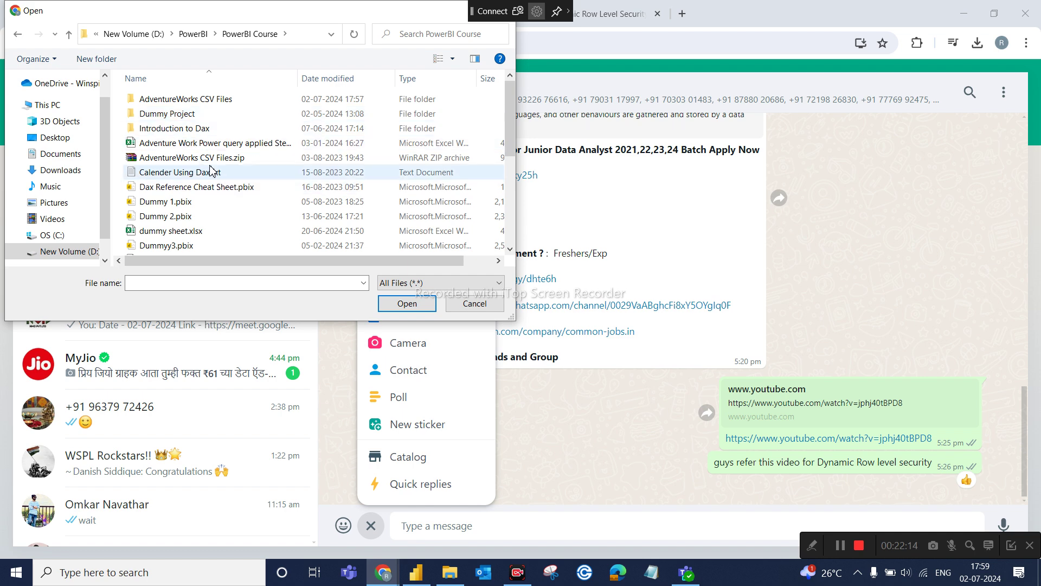
scroll(221, 228, "down", 1)
scroll(219, 225, "up", 1)
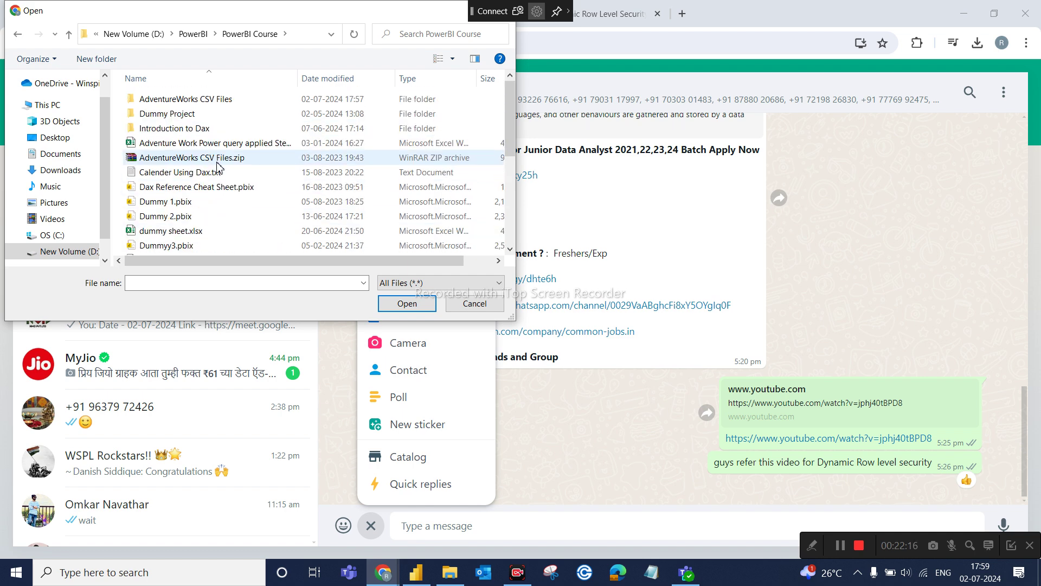
double_click(193, 113)
left_click(175, 203)
left_click(405, 302)
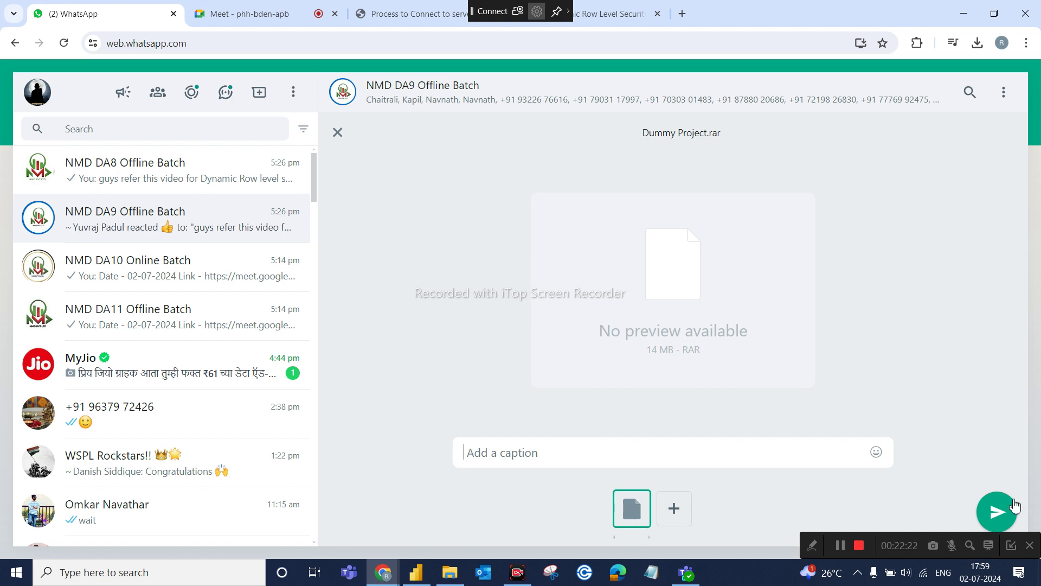
Send Dummy Project.rar to NMD DA9, then attach and send it to NMD DA8 Offline Batch.
left_click(997, 511)
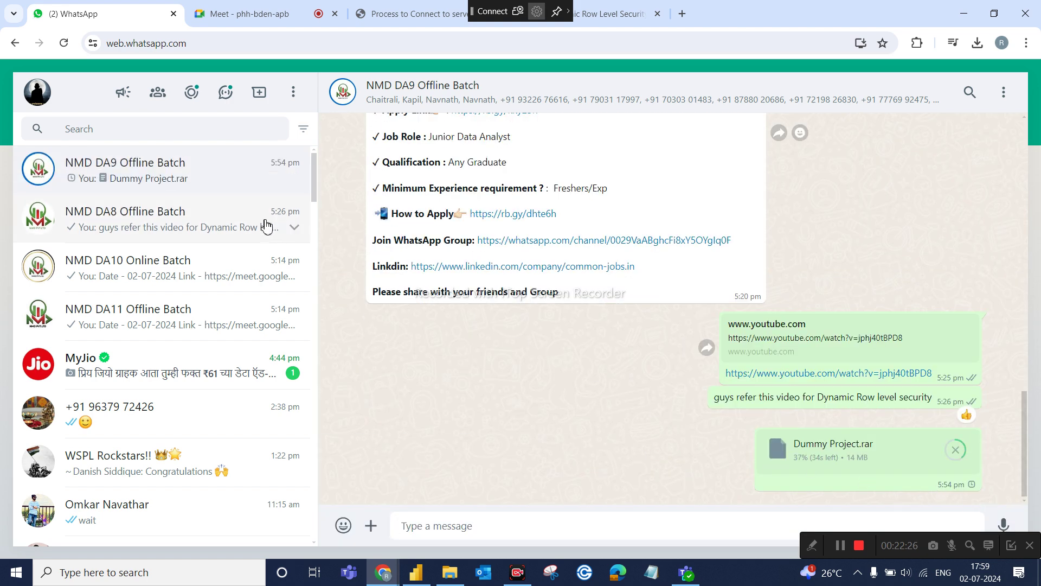
left_click(130, 220)
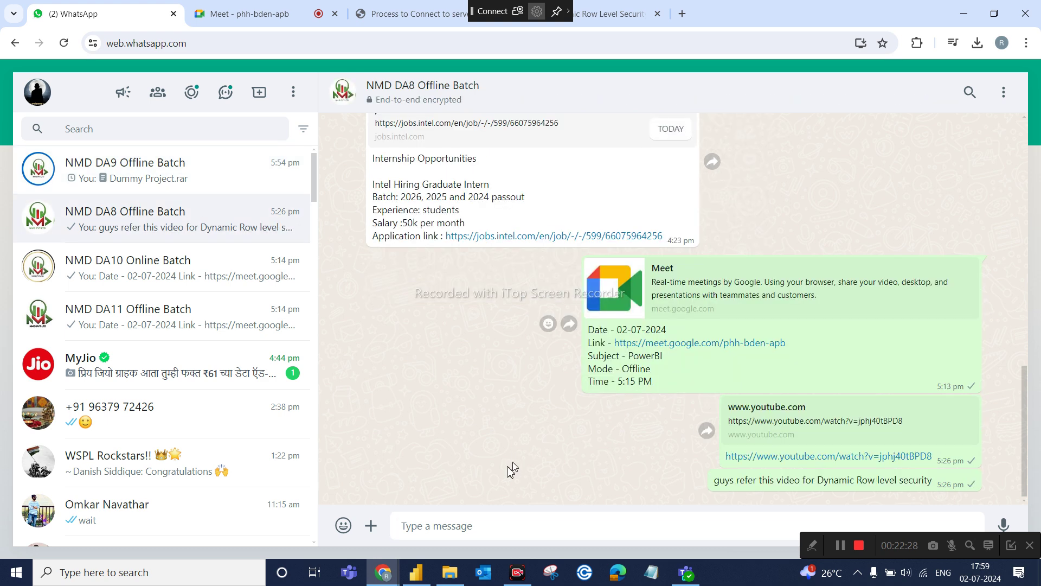
left_click(372, 522)
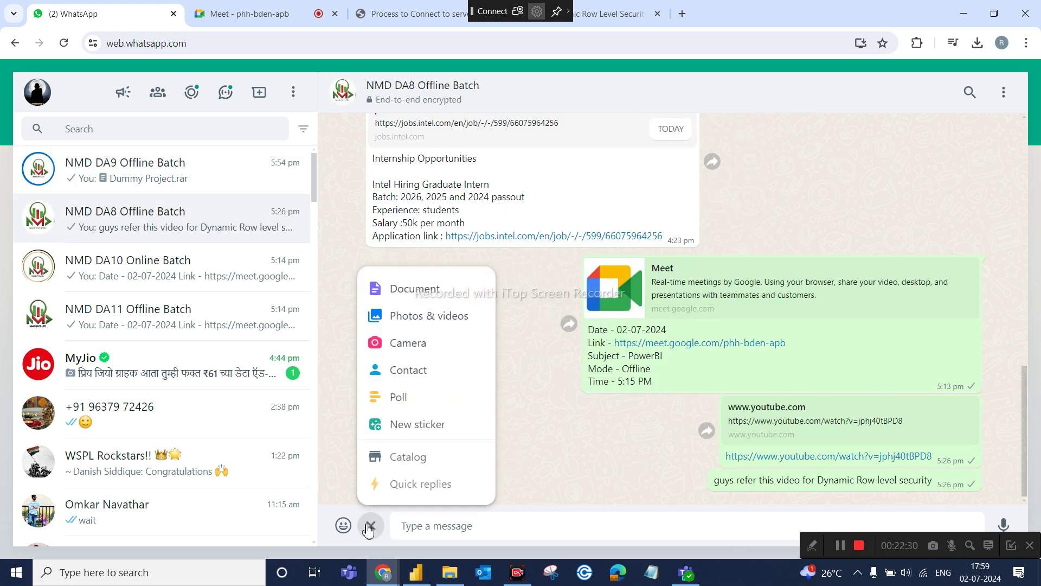
left_click(424, 300)
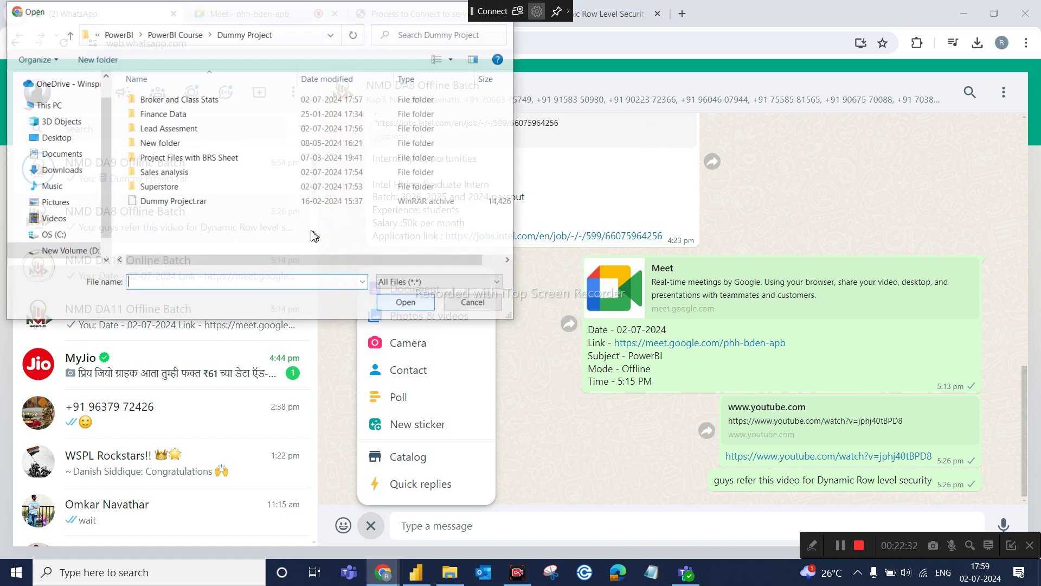
left_click(164, 202)
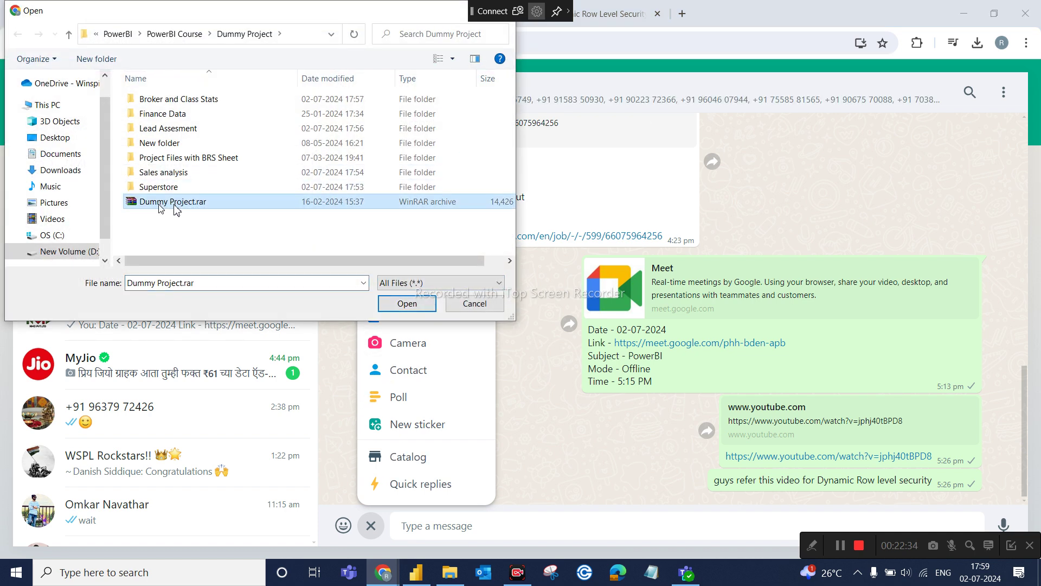
left_click(419, 298)
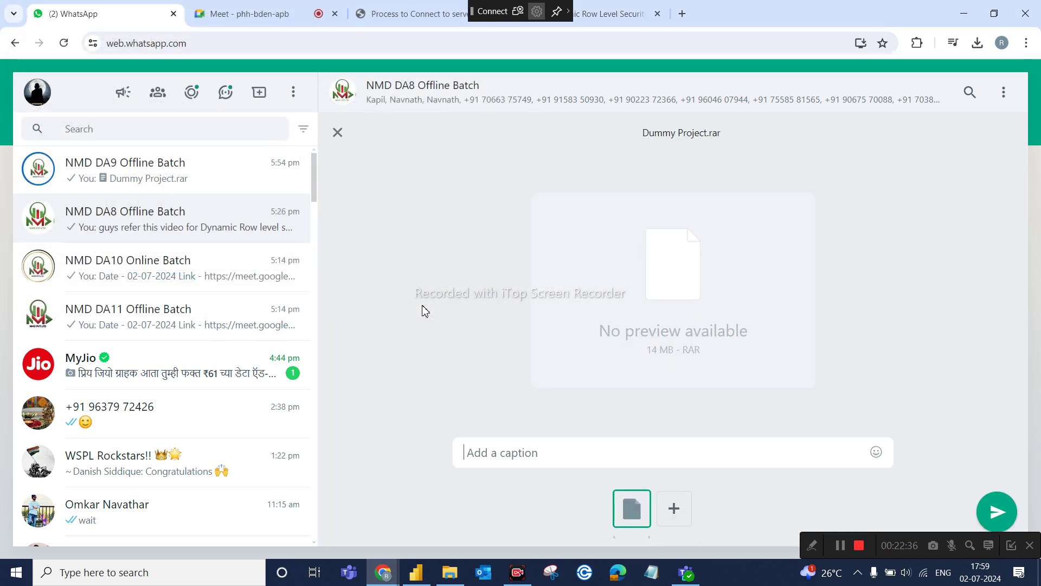
left_click(998, 512)
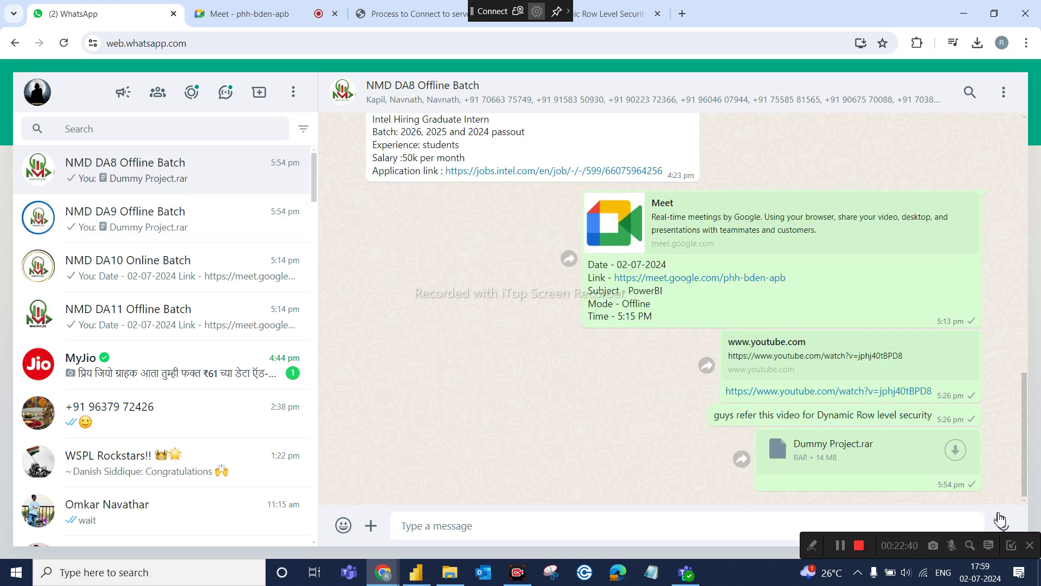